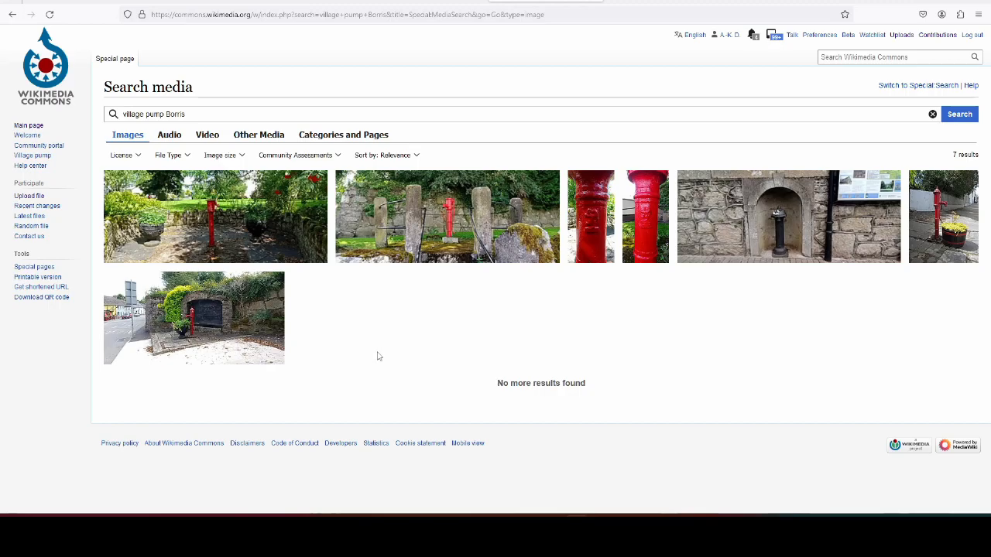
View the full-size photos Pump Church steps.jpg and Pump near Borris Town Hall.jpg from the village pump search results.
click(261, 234)
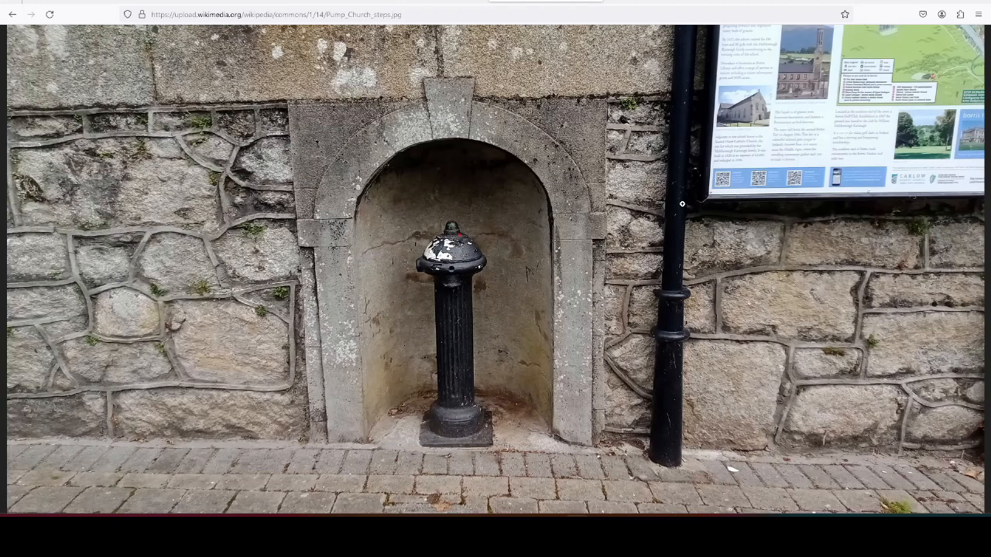
click(12, 16)
click(12, 15)
click(11, 15)
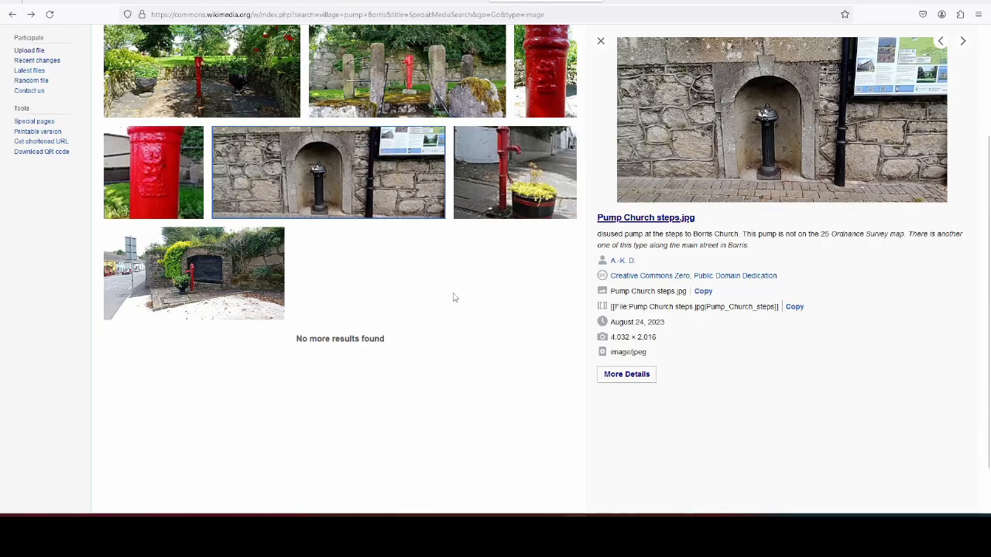
click(423, 87)
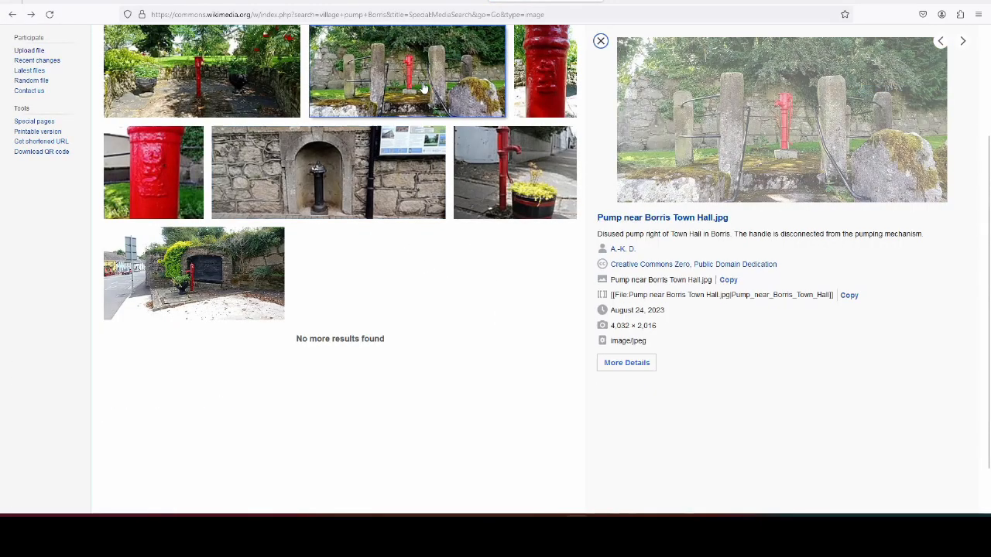
click(720, 220)
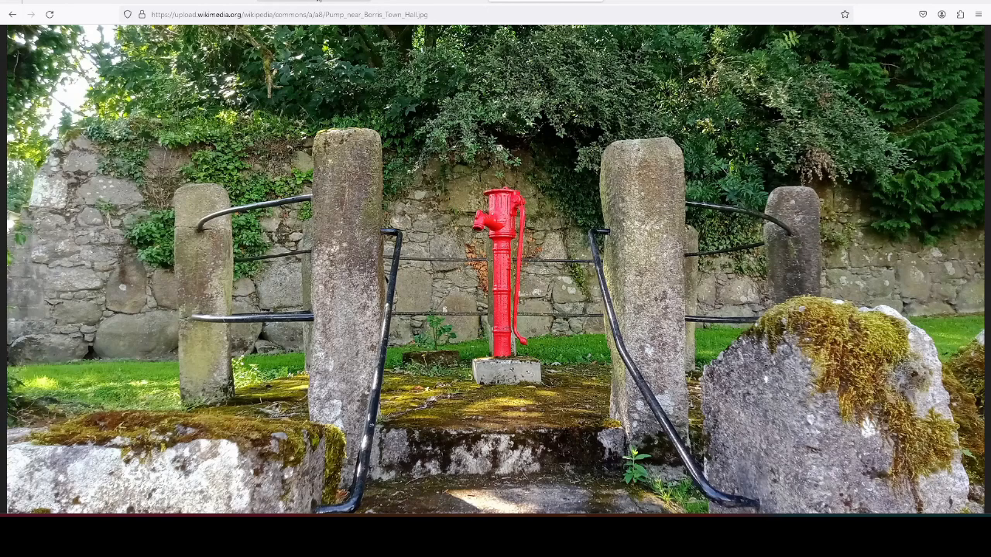
Switch to the OpenStreetMap Wiki page for man_made=water_well and examine the keys and values in the How to map table.
click(318, 2)
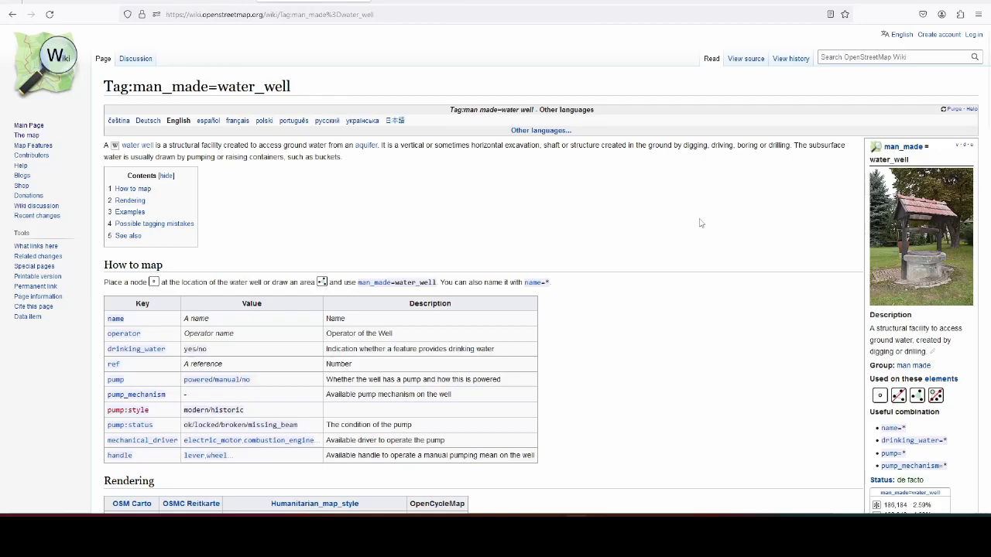
scroll(657, 219, down, 1)
scroll(656, 218, up, 1)
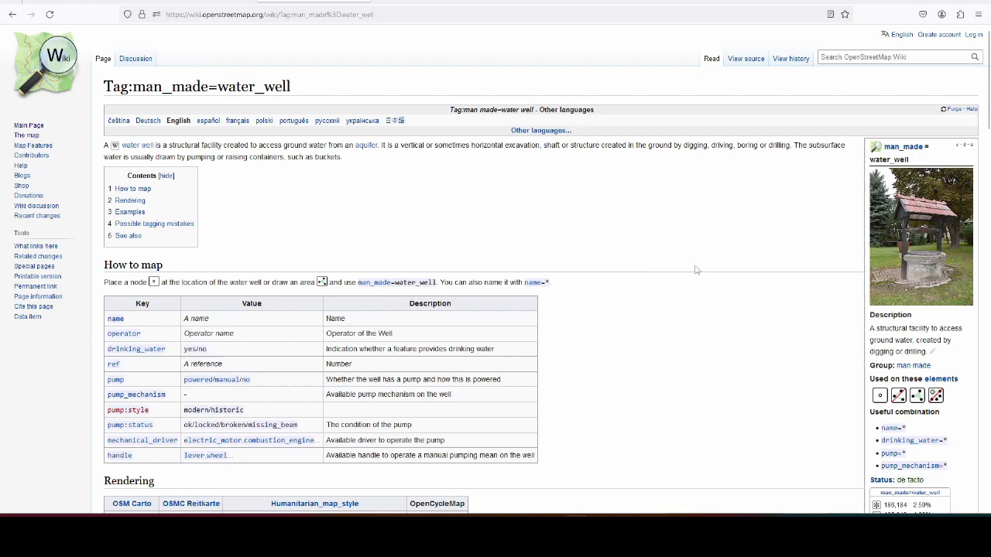
scroll(695, 269, down, 1)
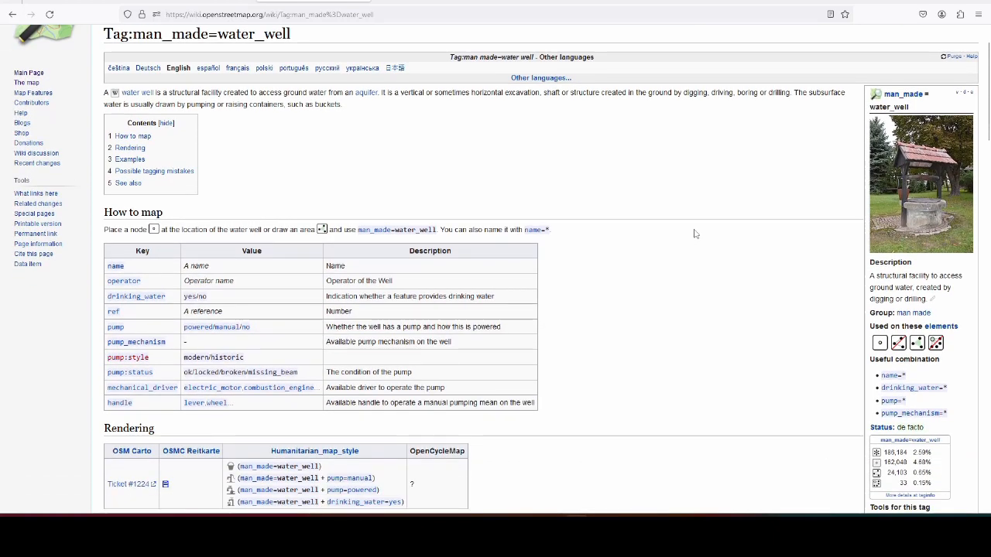
scroll(81, 217, down, 2)
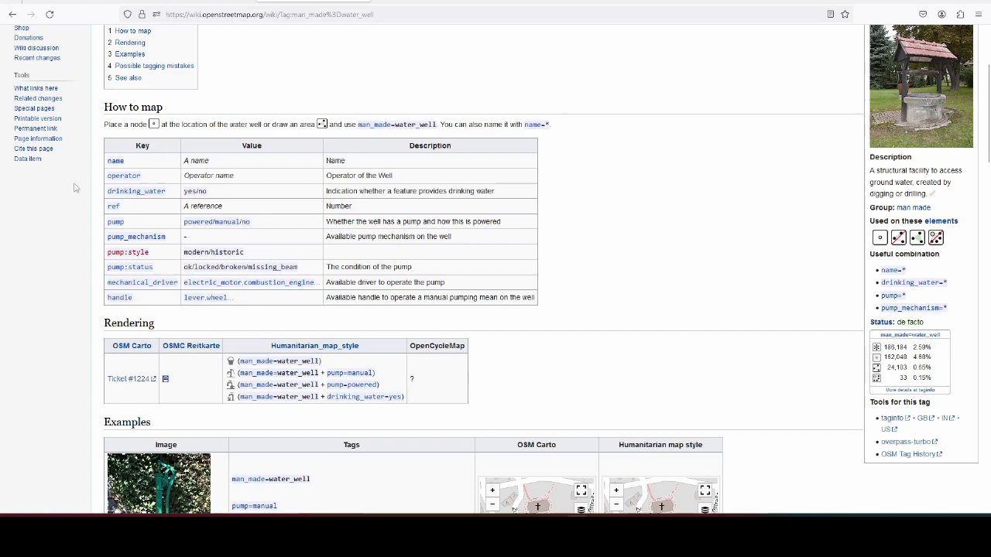
scroll(60, 211, down, 1)
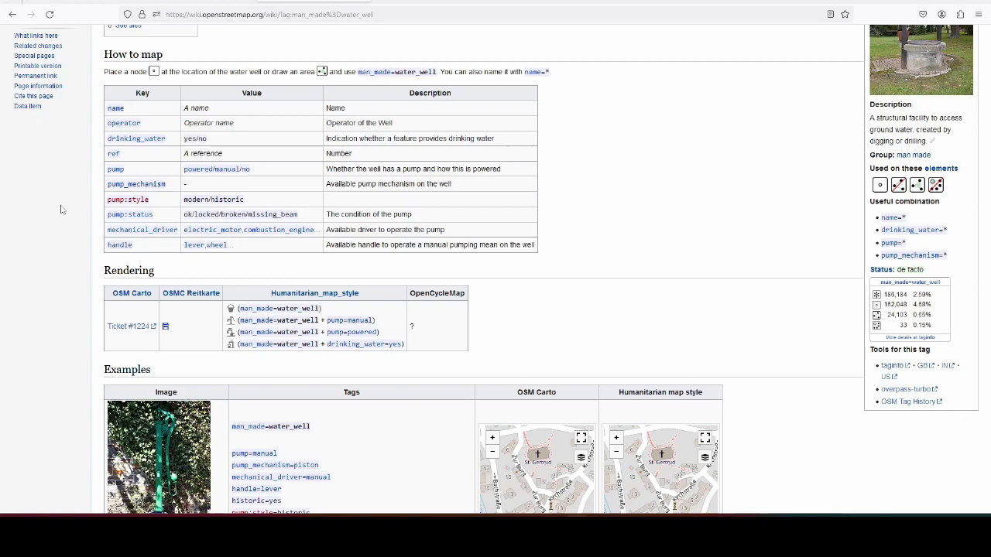
scroll(534, 199, up, 2)
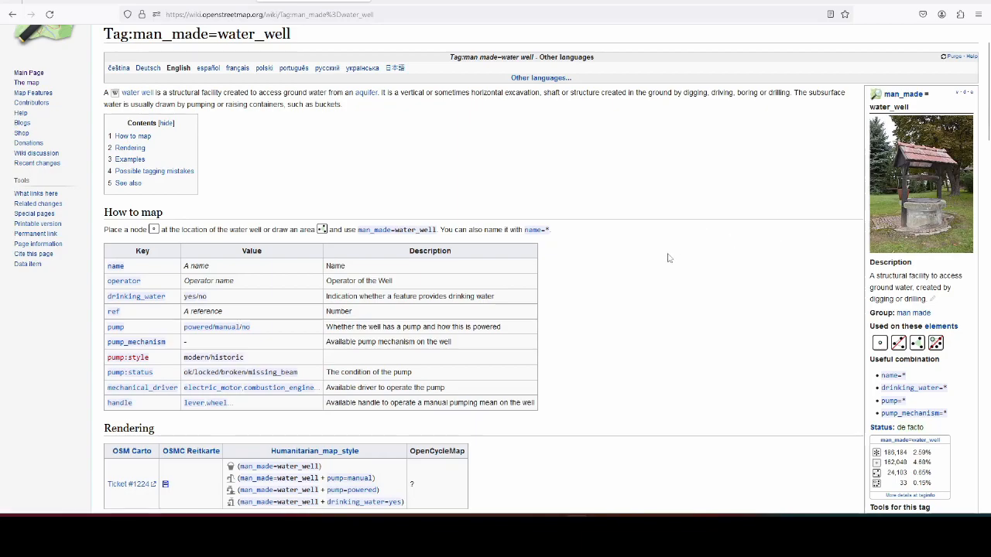
scroll(670, 255, down, 2)
scroll(725, 263, up, 2)
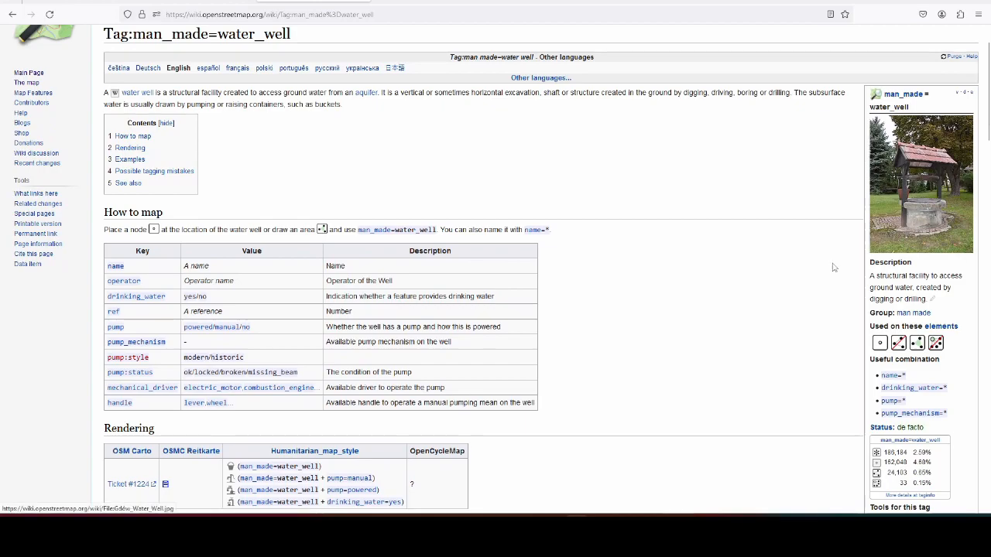
scroll(675, 291, down, 2)
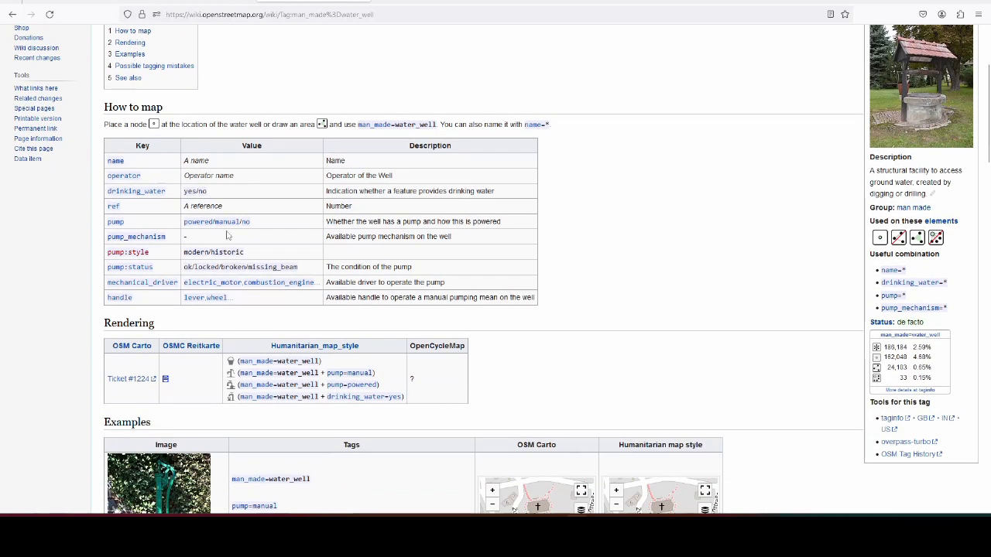
scroll(775, 313, up, 1)
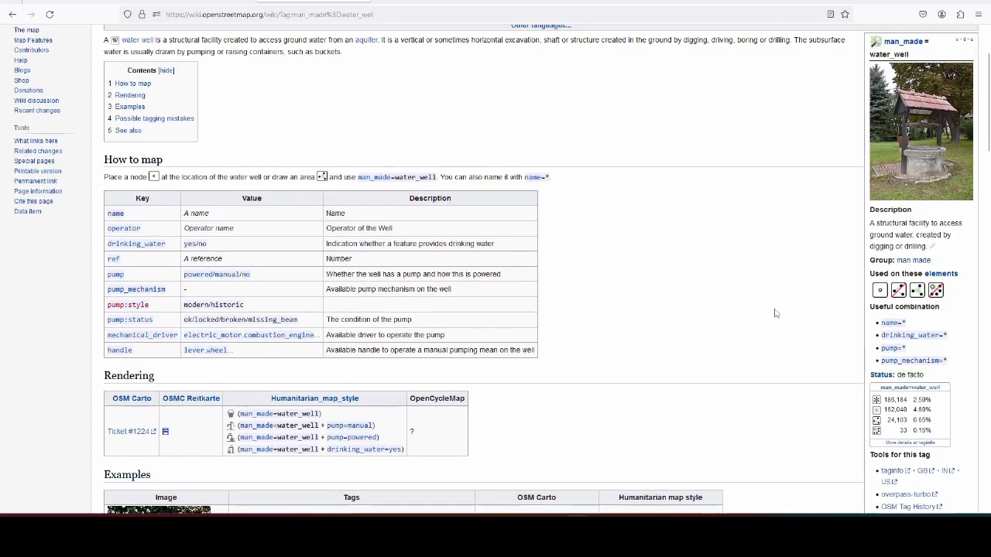
Examine the water well photos and their tag combinations in the wiki page's Examples table.
scroll(748, 298, down, 4)
scroll(205, 395, down, 3)
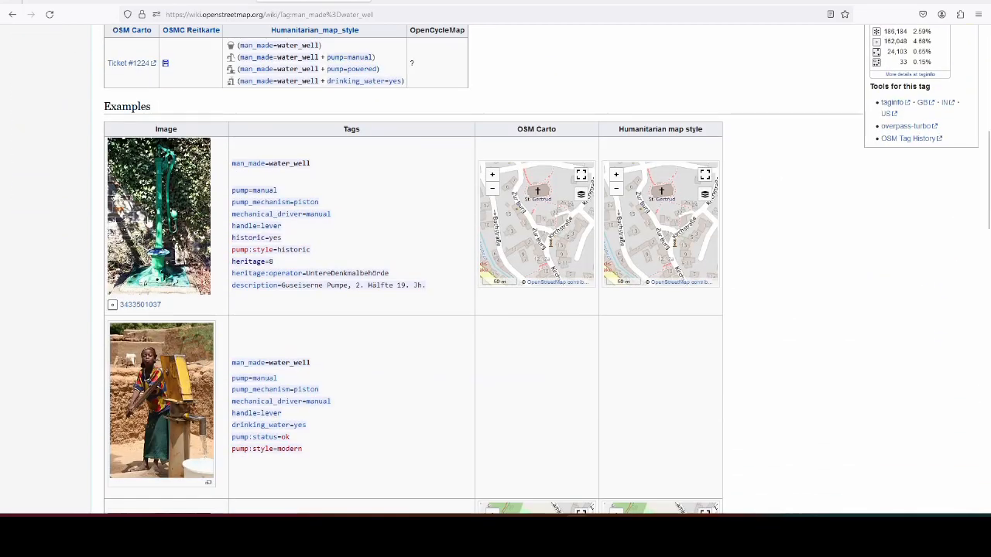
scroll(689, 336, up, 6)
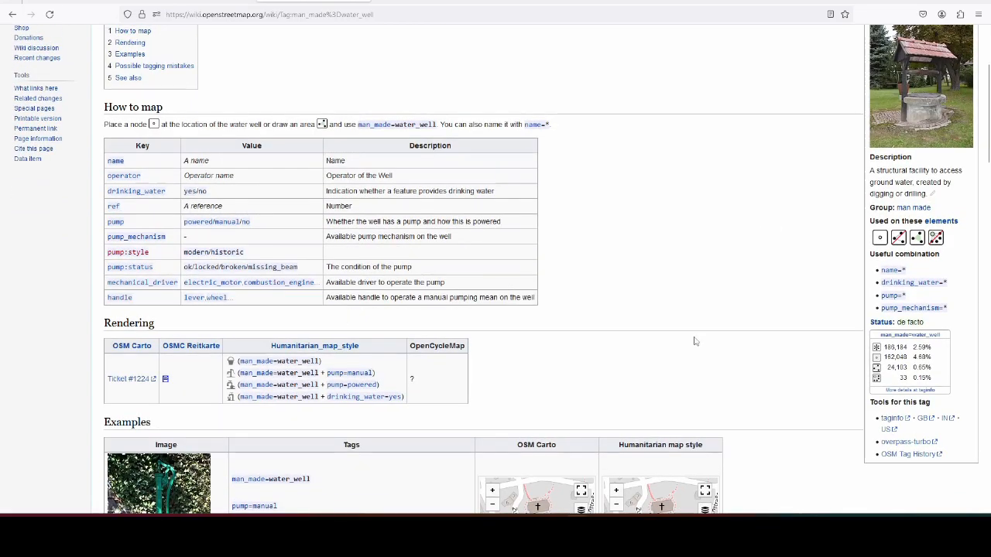
scroll(691, 333, down, 7)
scroll(441, 317, down, 7)
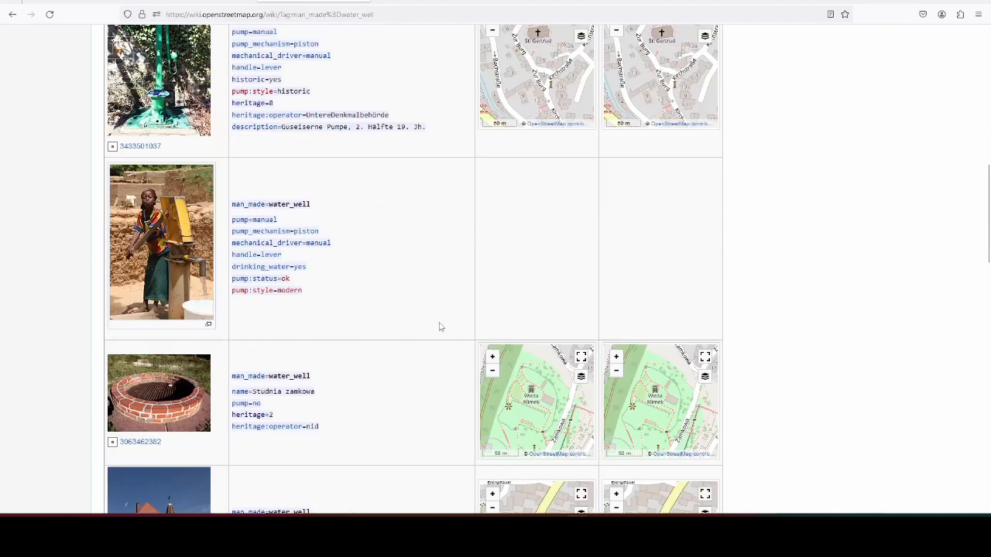
scroll(443, 309, down, 3)
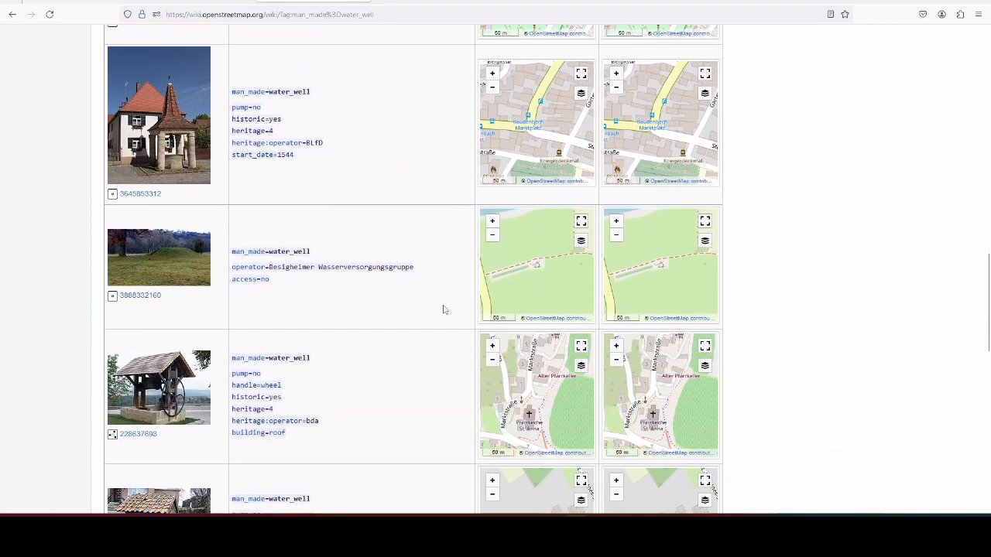
scroll(443, 314, up, 9)
scroll(444, 319, up, 5)
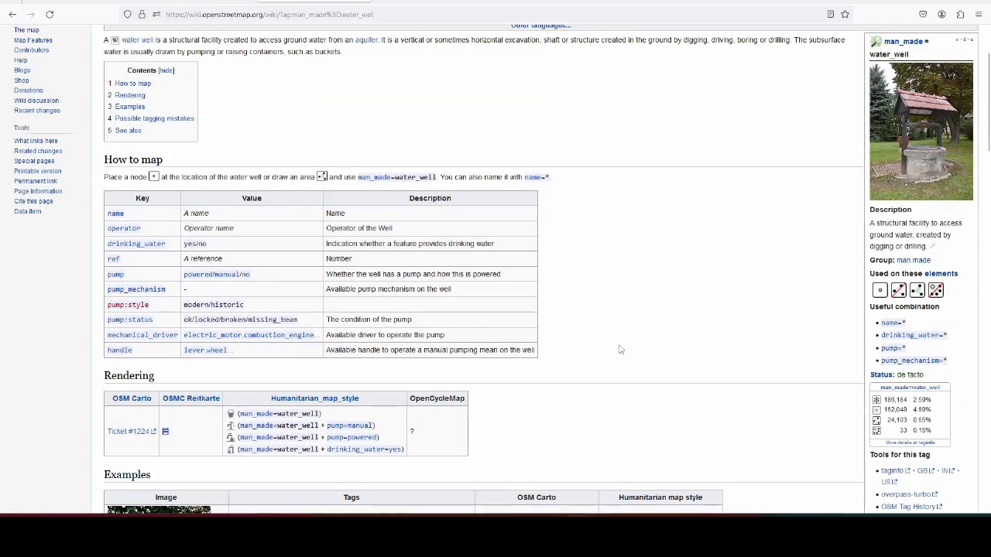
Highlight the handle key in the How to map table and review the handle tags in the example wells.
scroll(39, 287, down, 2)
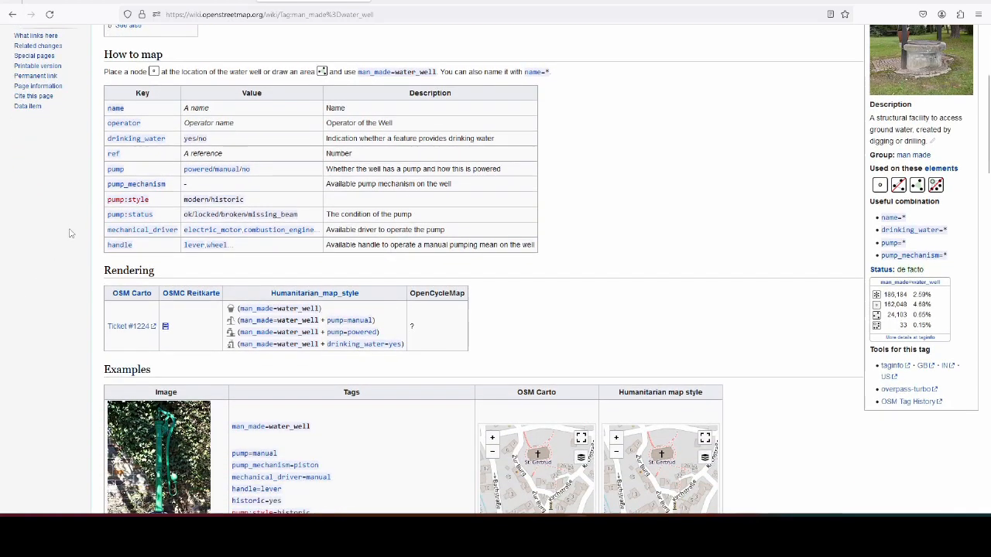
drag(108, 257, 142, 257)
scroll(774, 265, up, 1)
scroll(734, 261, down, 7)
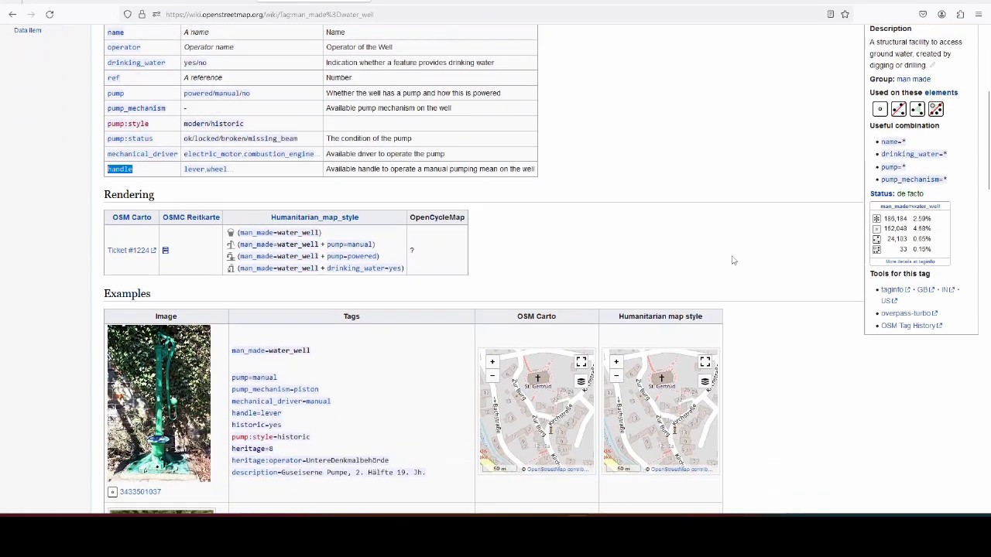
scroll(734, 261, down, 6)
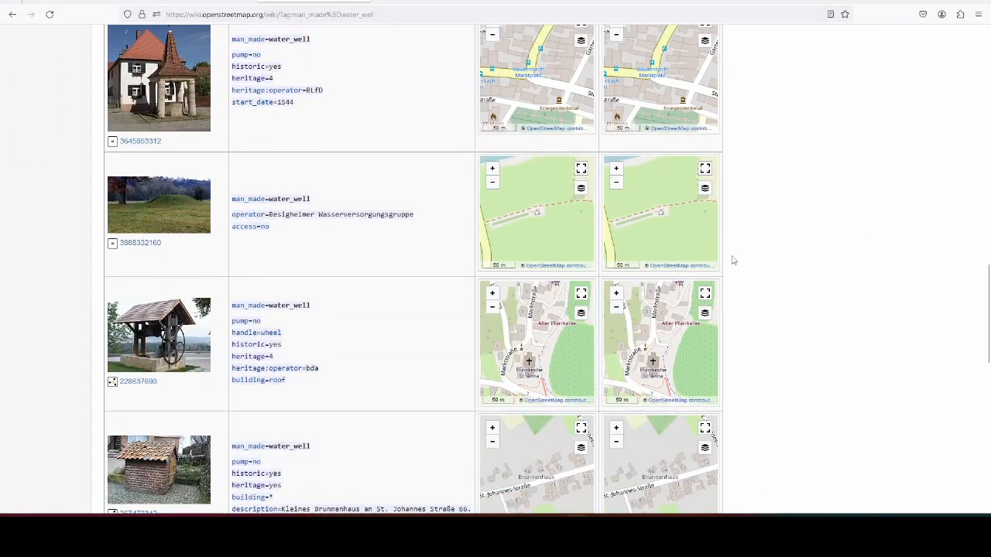
scroll(113, 232, down, 2)
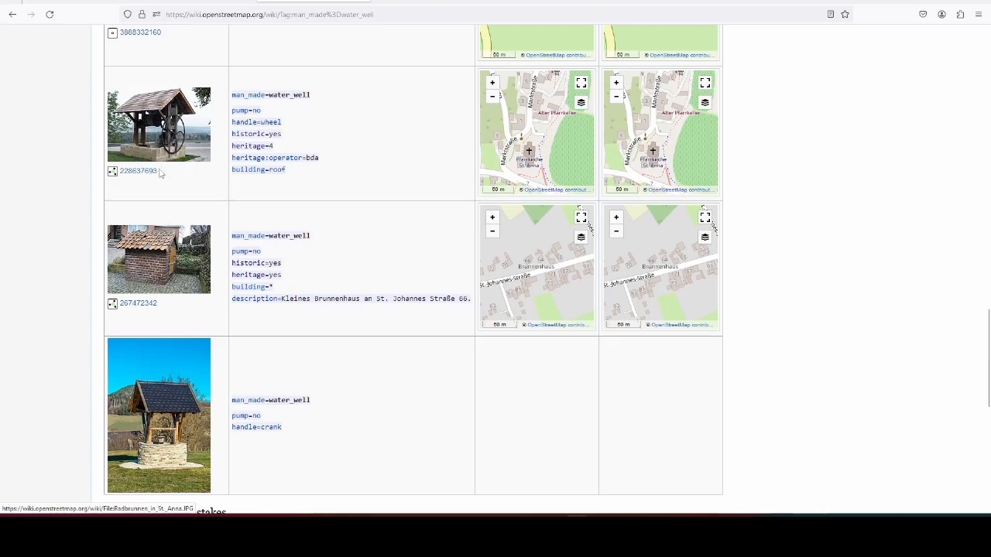
scroll(161, 268, up, 10)
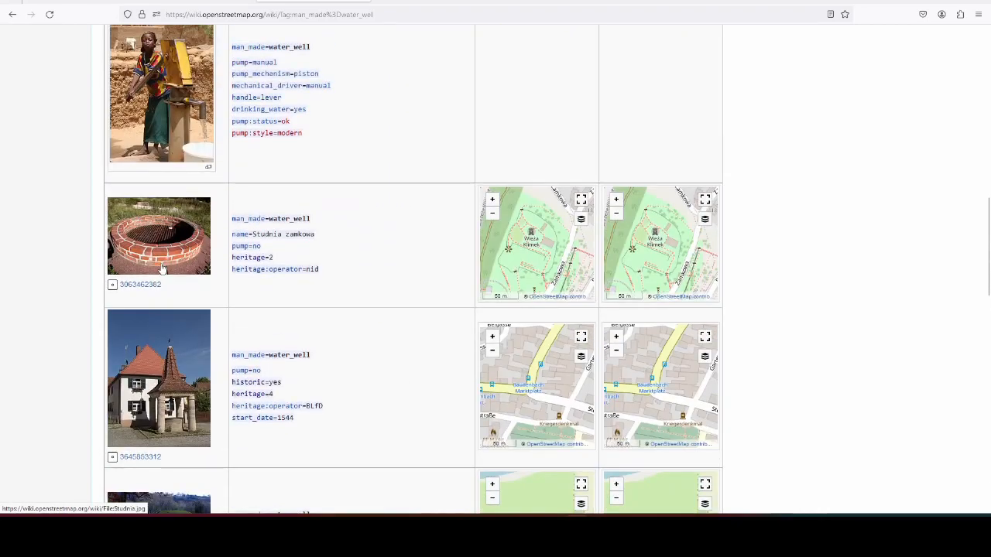
scroll(161, 268, up, 3)
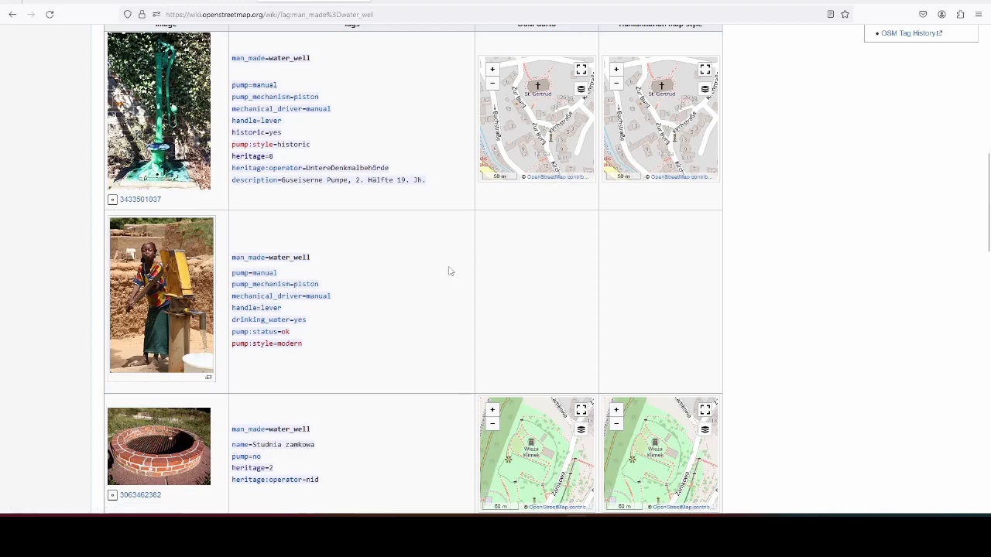
scroll(435, 261, up, 6)
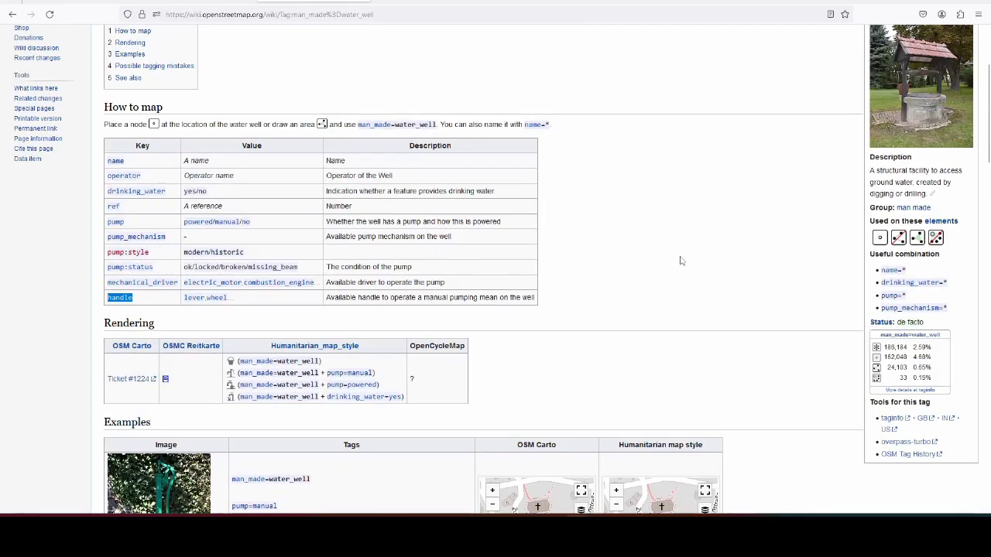
Highlight the value locked in the pump:status row of the How to map table.
scroll(670, 216, down, 1)
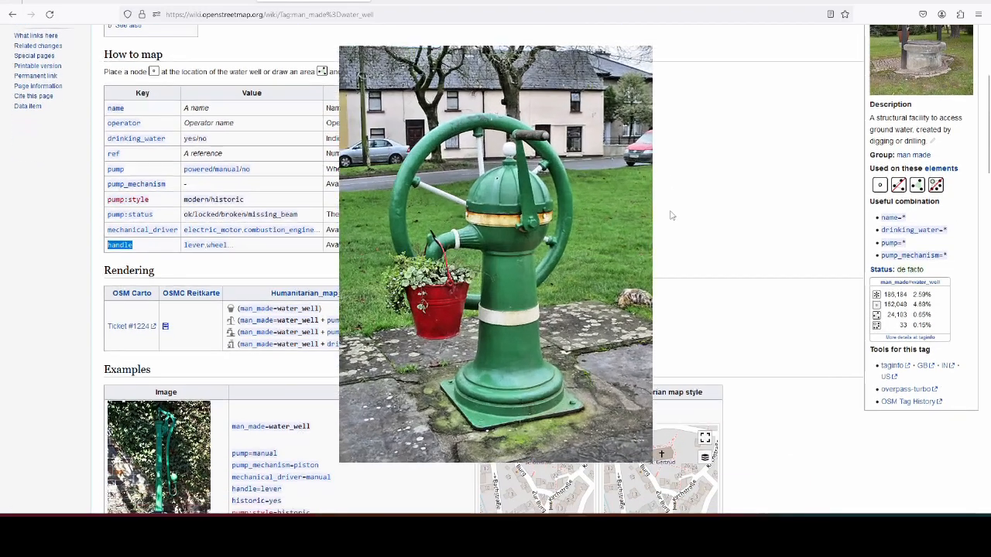
scroll(671, 216, up, 2)
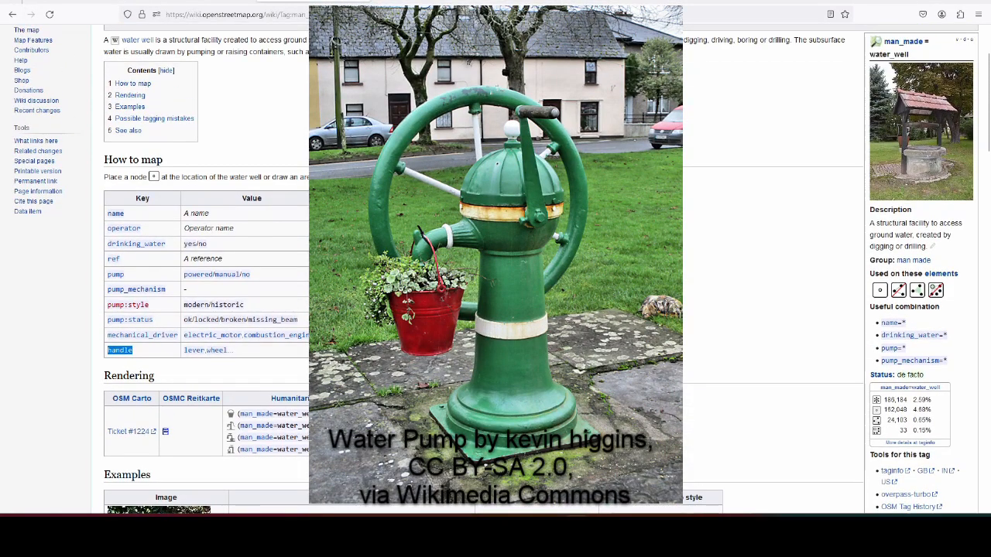
scroll(670, 216, down, 1)
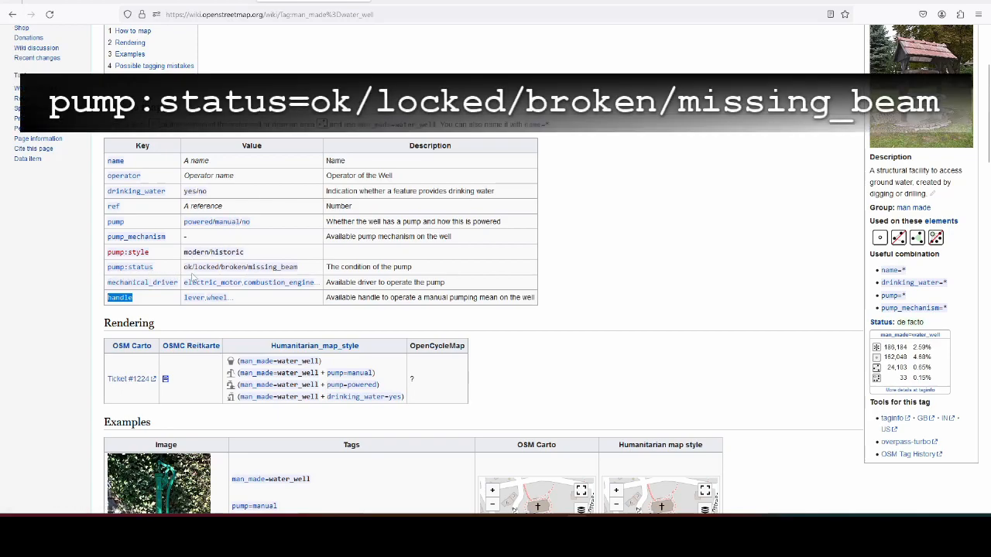
click(199, 264)
double_click(200, 265)
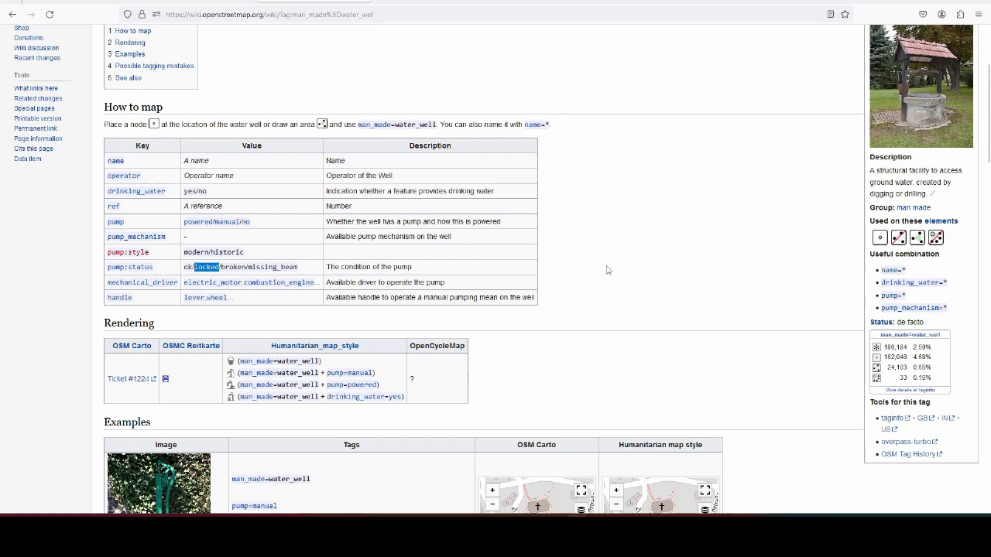
Highlight the handle key together with its lever and wheel values in the How to map table.
scroll(607, 270, up, 3)
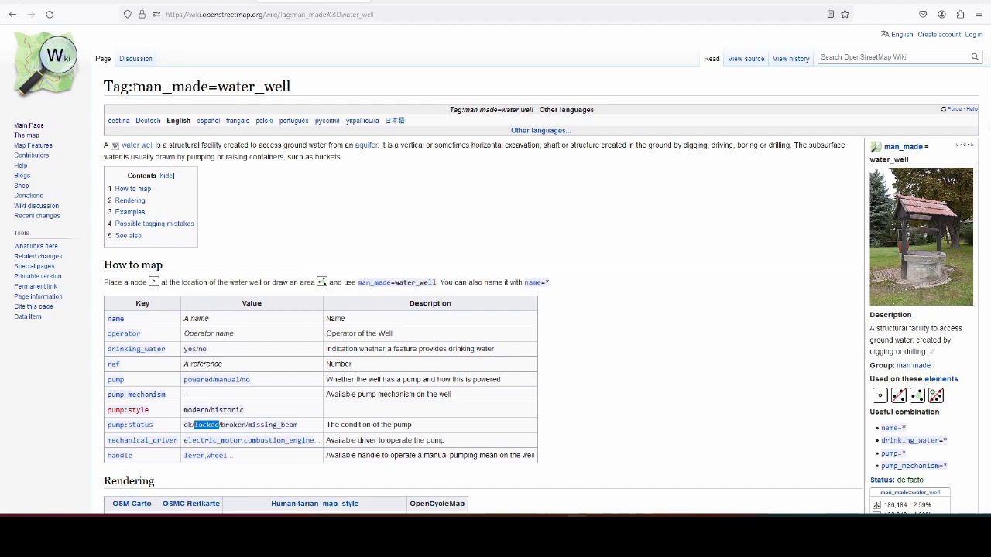
scroll(646, 257, down, 2)
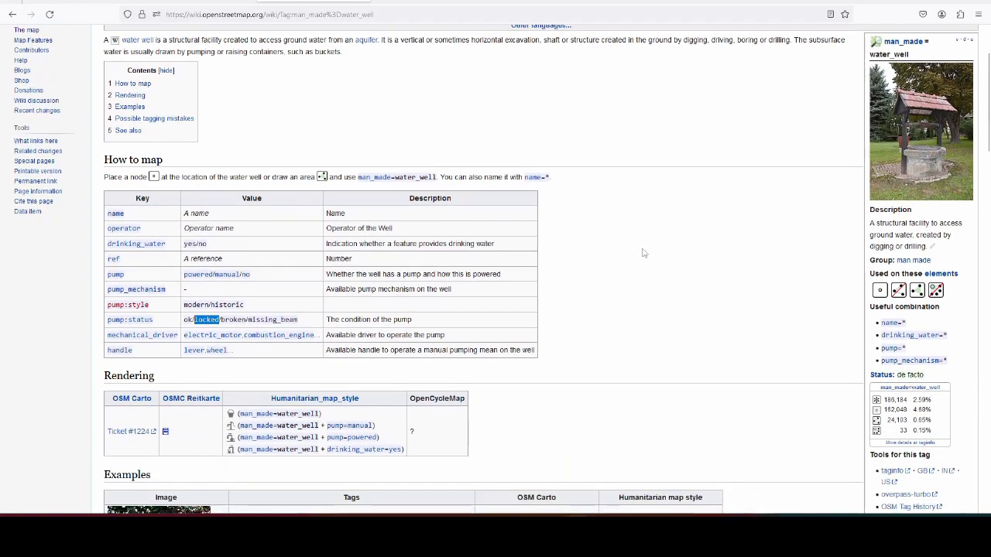
drag(104, 358, 250, 364)
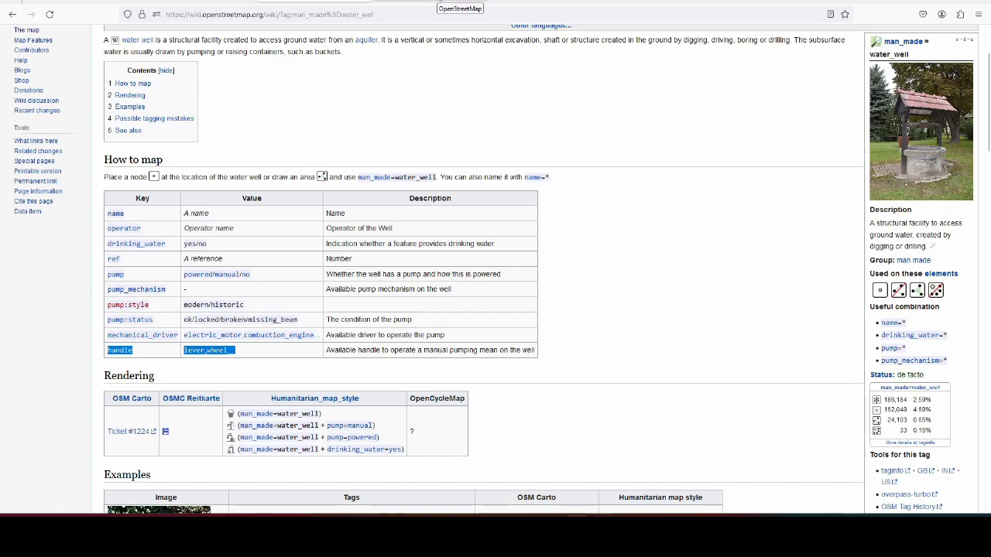
Switch to the OpenStreetMap map and open the area around Saint Mullins Old Post Office for editing.
click(460, 2)
scroll(496, 283, up, 5)
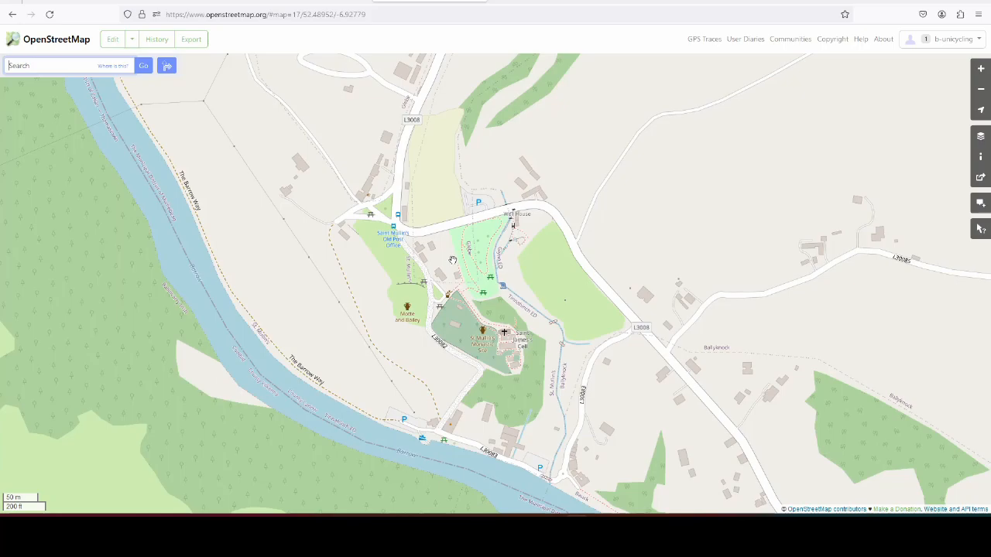
scroll(390, 228, up, 1)
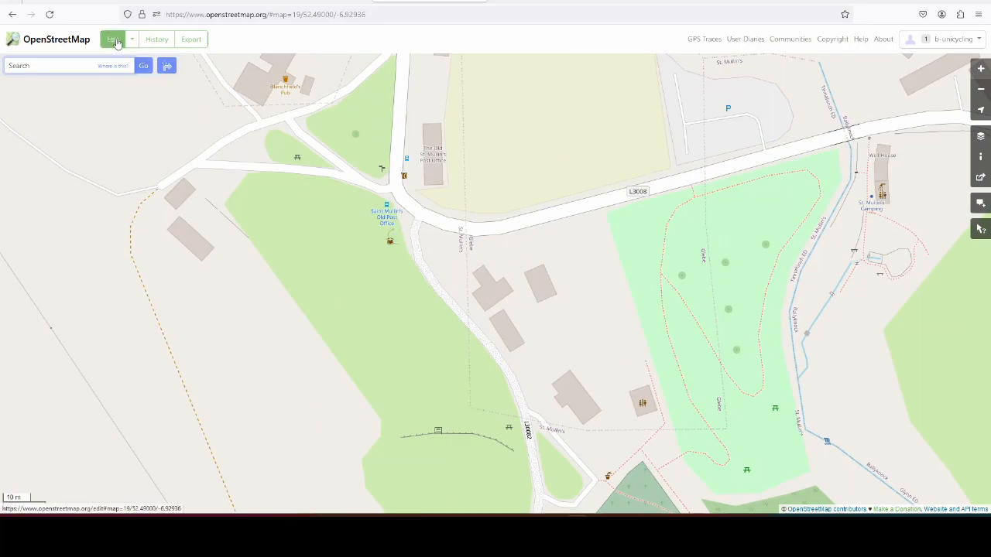
click(114, 41)
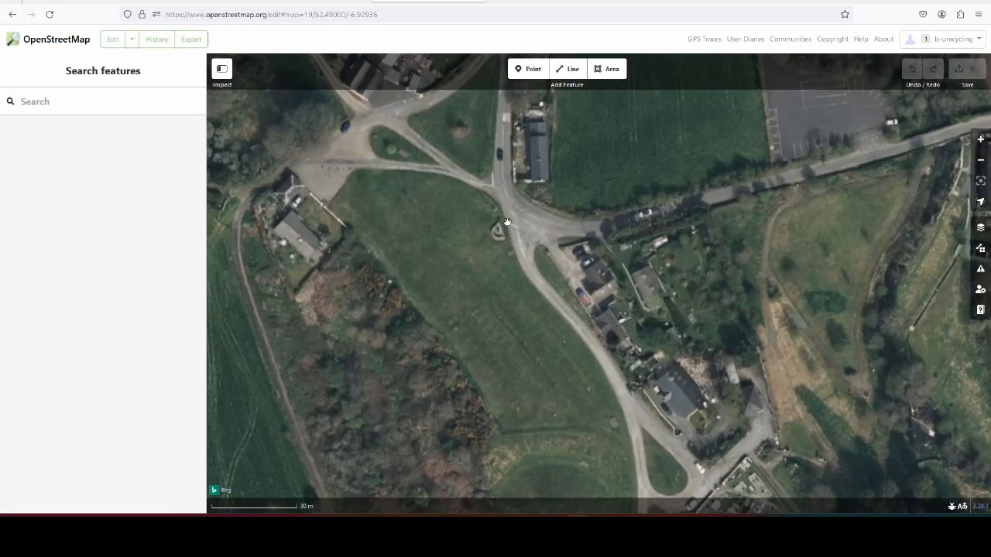
Zoom in on the curved wall south of Saint Mullin's Old Post Office and enlarge the page to 150%.
scroll(507, 223, up, 3)
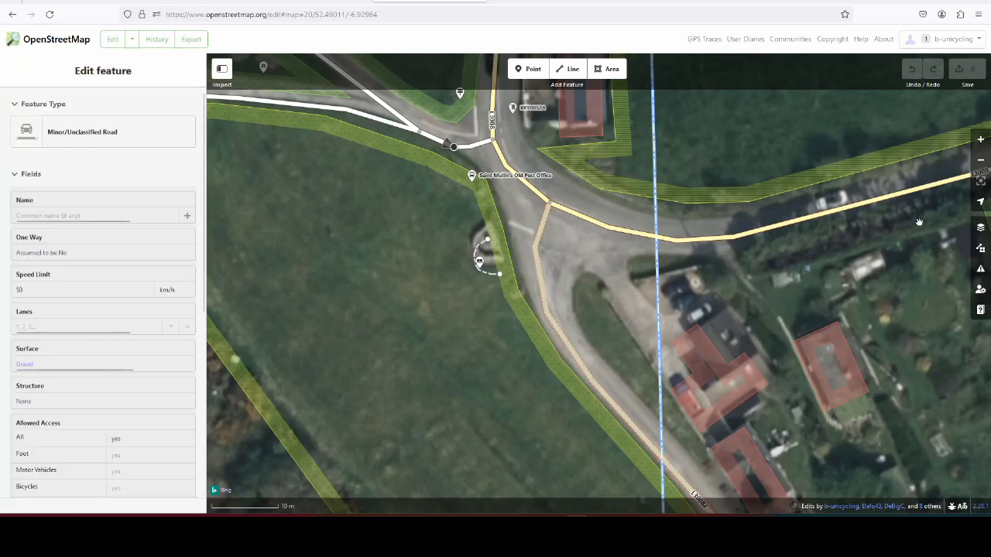
key(ctrl+plus)
key(ctrl+plus)
key(ctrl+plus)
key(ctrl+plus)
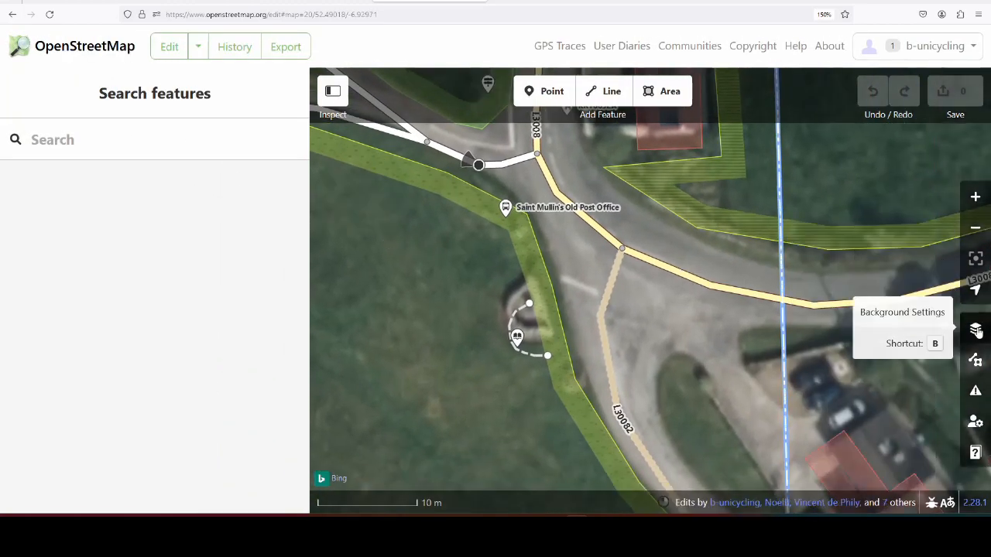
click(975, 328)
scroll(886, 316, down, 10)
scroll(887, 316, down, 2)
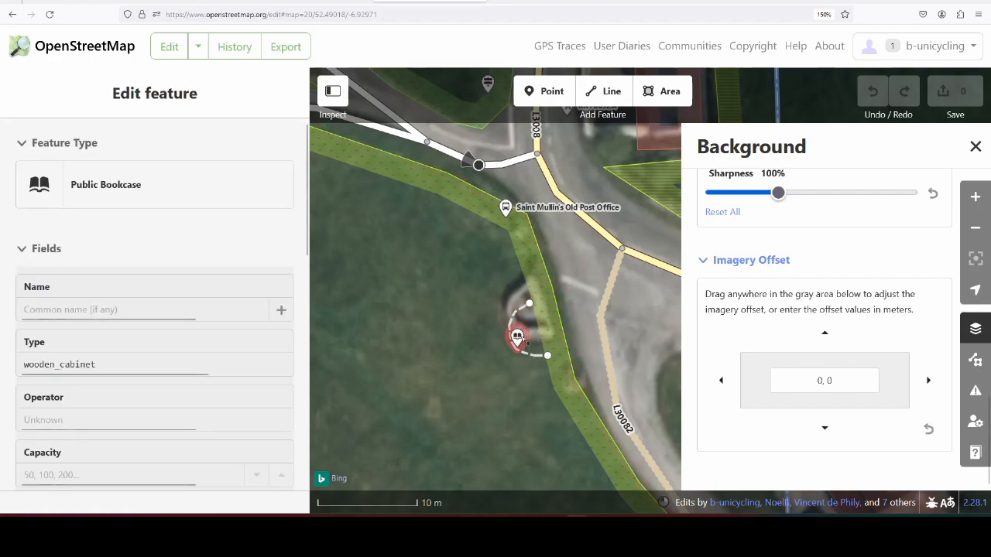
drag(878, 359, 878, 445)
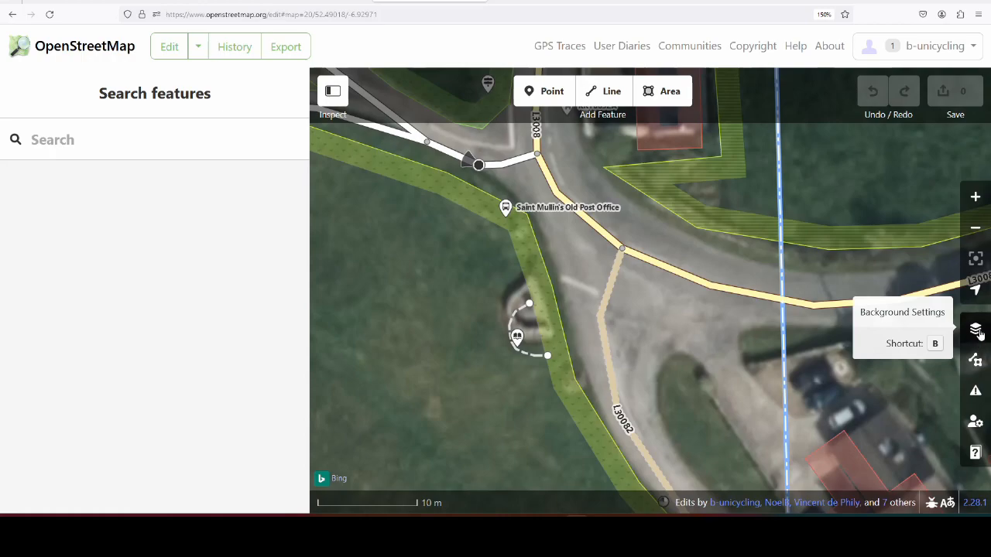
Compare the Esri World Imagery and Esri World Imagery (Clarity) Beta backgrounds, and return to Bing Maps Aerial.
click(978, 331)
scroll(856, 227, up, 5)
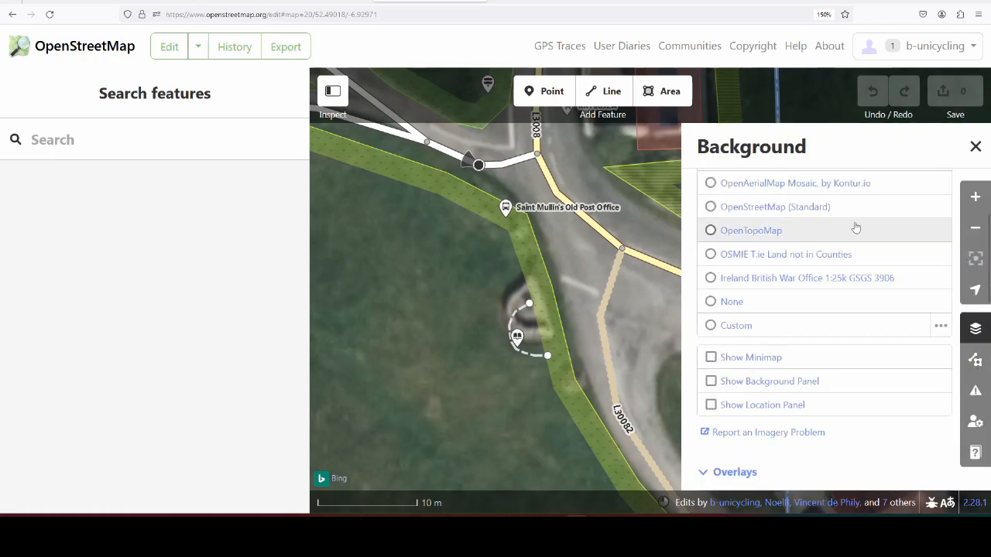
scroll(857, 225, up, 3)
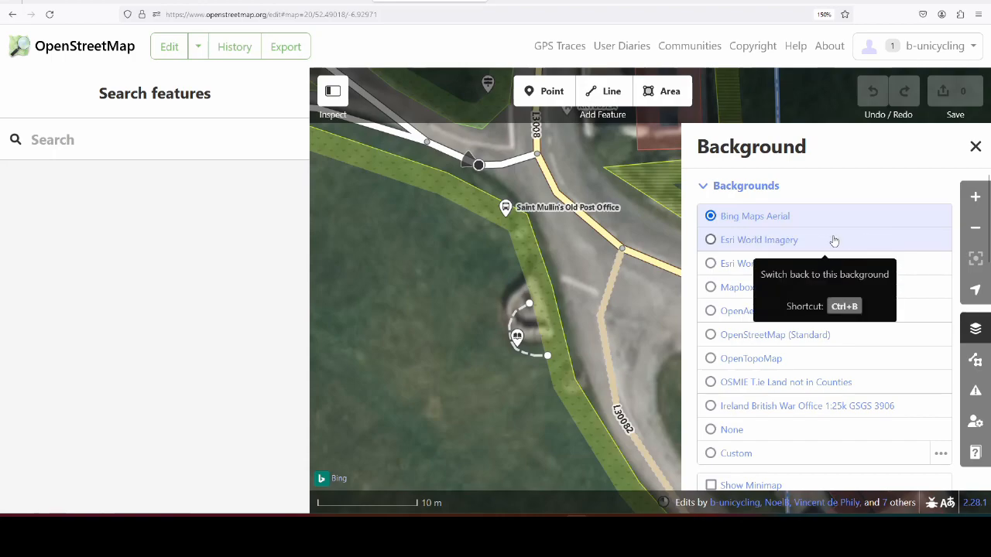
click(792, 248)
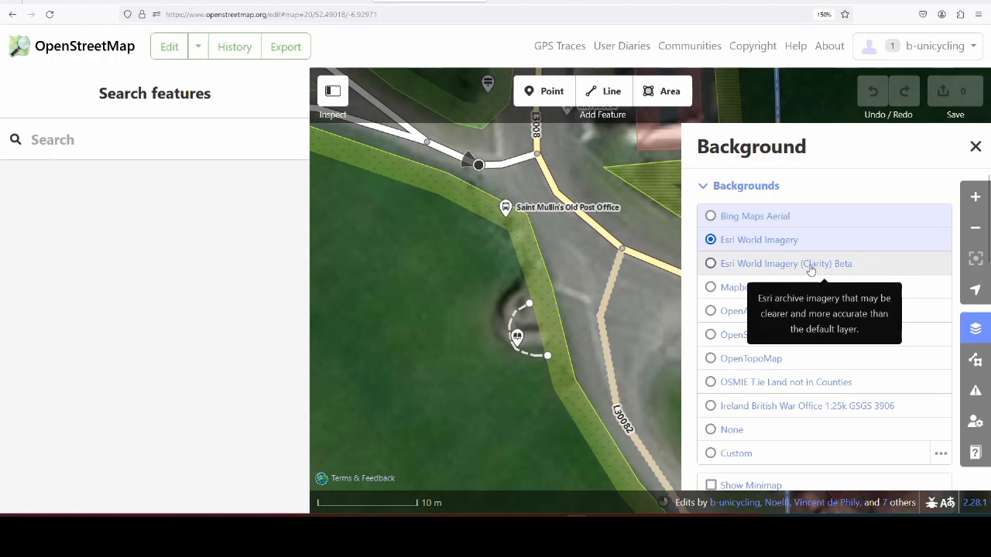
click(810, 269)
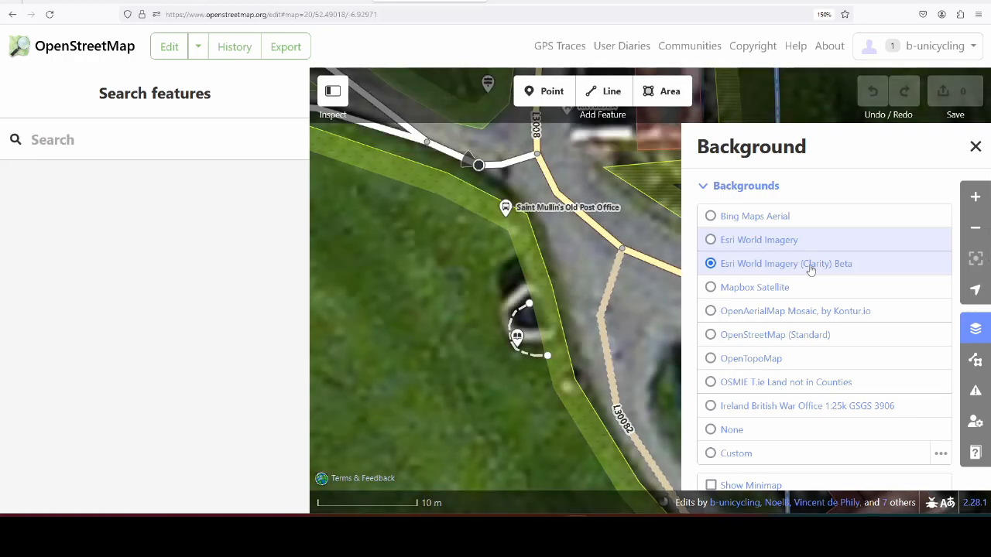
click(794, 221)
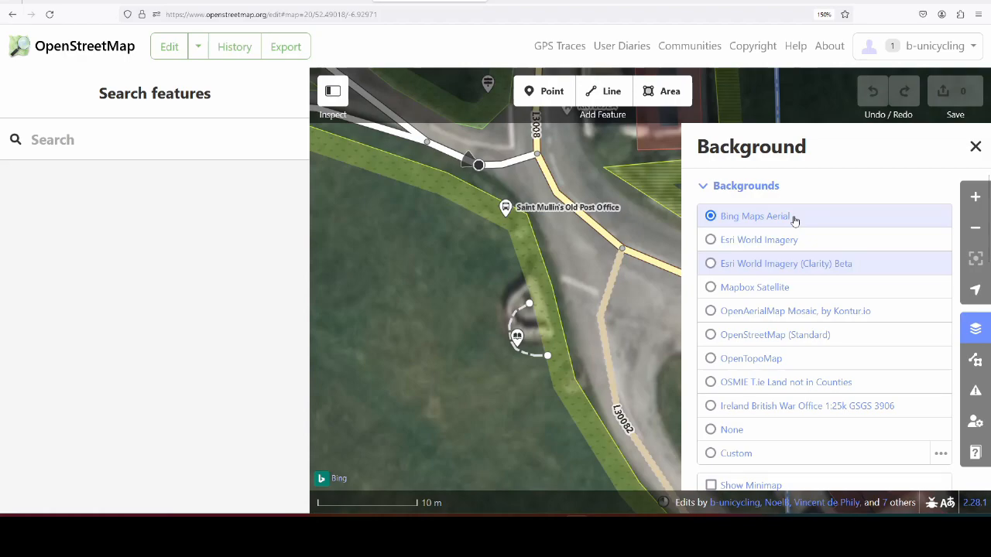
Shift the Bing imagery offset to 0, -3.38 so the aerial photo lines up with the mapped curved wall.
scroll(887, 245, down, 5)
scroll(887, 245, down, 5)
scroll(802, 302, up, 4)
scroll(802, 303, down, 4)
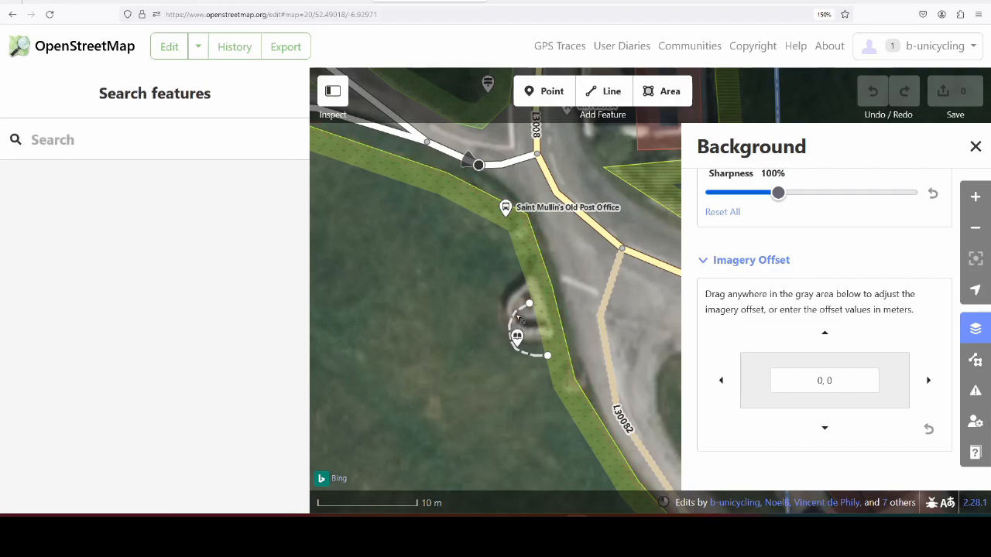
click(520, 316)
drag(894, 357, 892, 440)
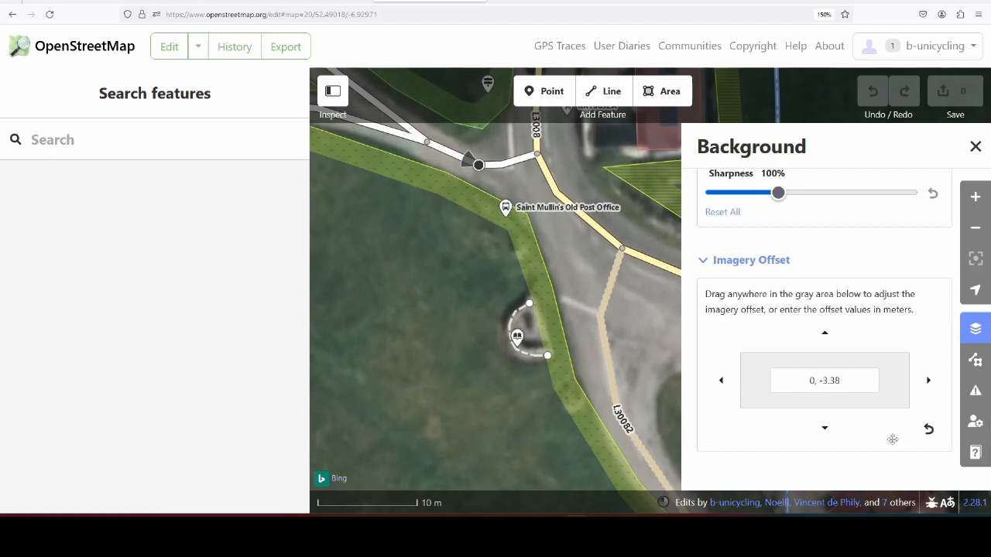
Reshape the meadow's roadside edge so it follows the curved wall around the public bookcase.
scroll(410, 351, down, 3)
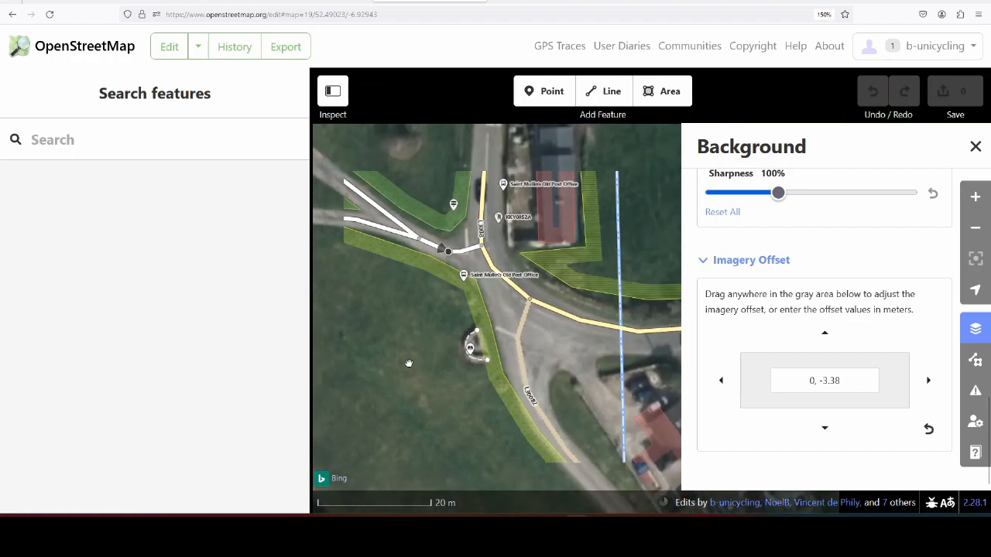
scroll(410, 350, up, 2)
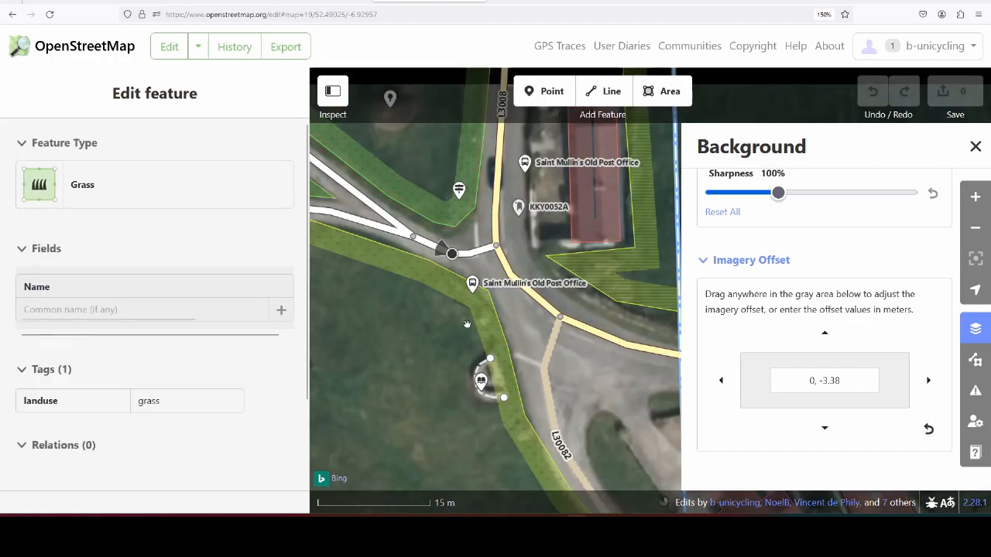
scroll(468, 420, up, 2)
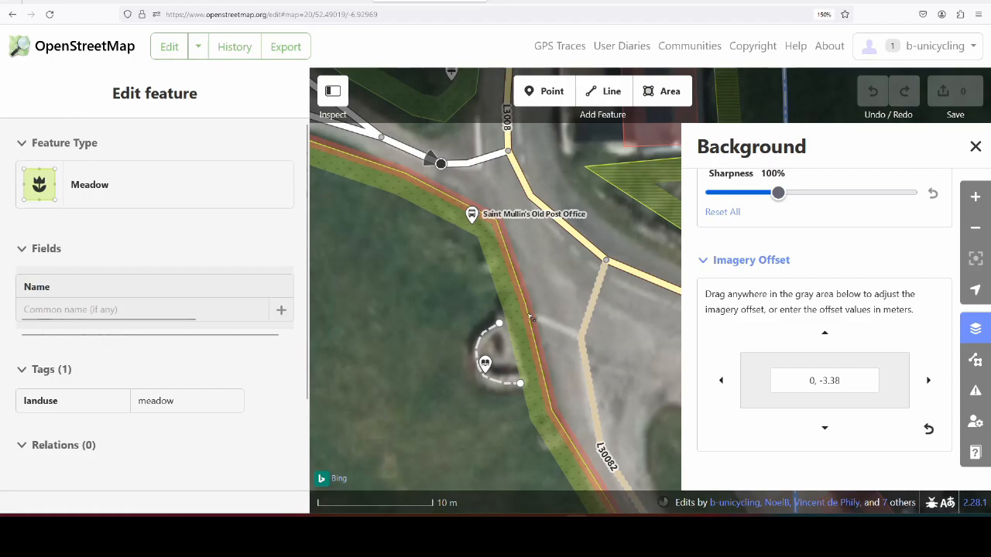
click(530, 319)
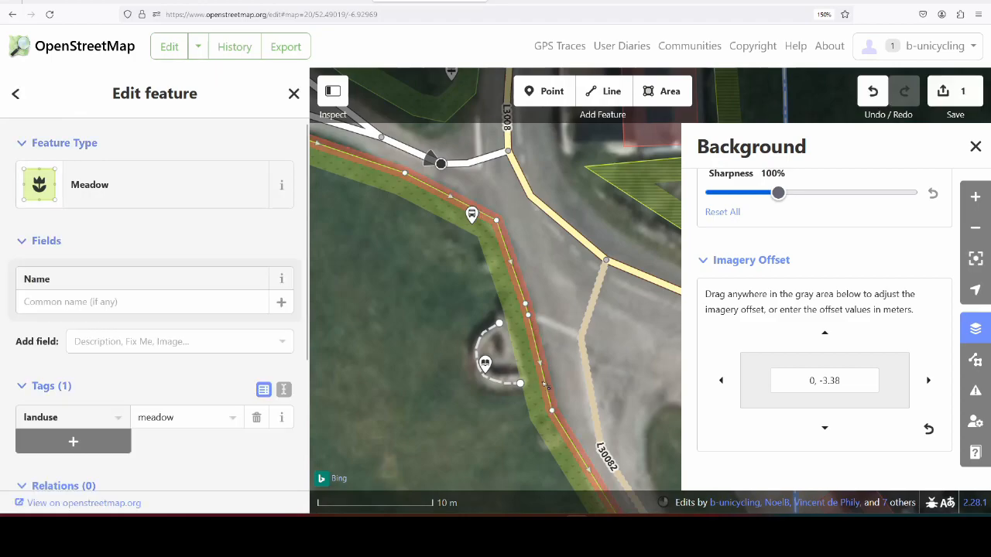
drag(536, 349, 499, 325)
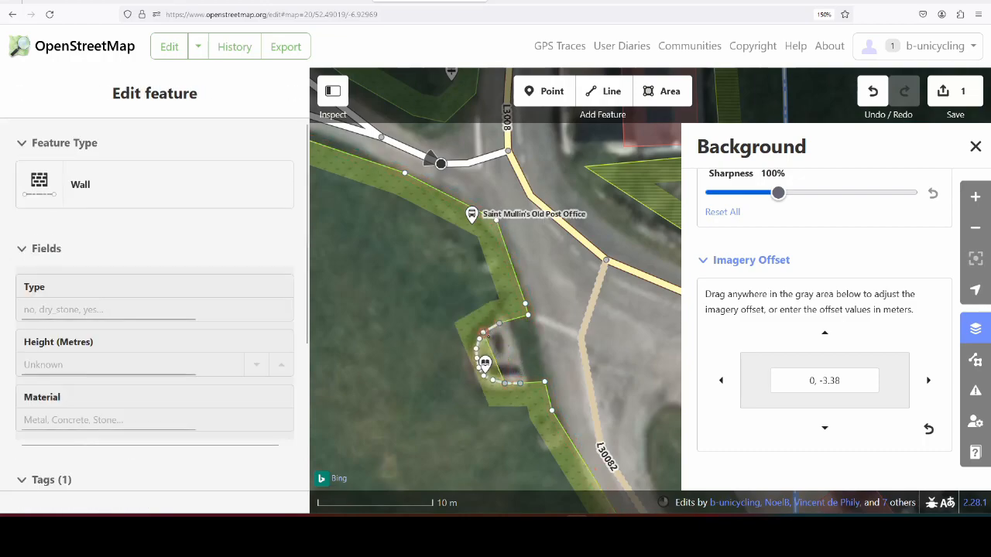
scroll(495, 360, up, 3)
drag(497, 368, 484, 406)
scroll(477, 395, up, 3)
click(422, 353)
scroll(421, 353, down, 5)
Close the background settings and place a new point inside the curved wall, just above the public bookcase.
click(565, 101)
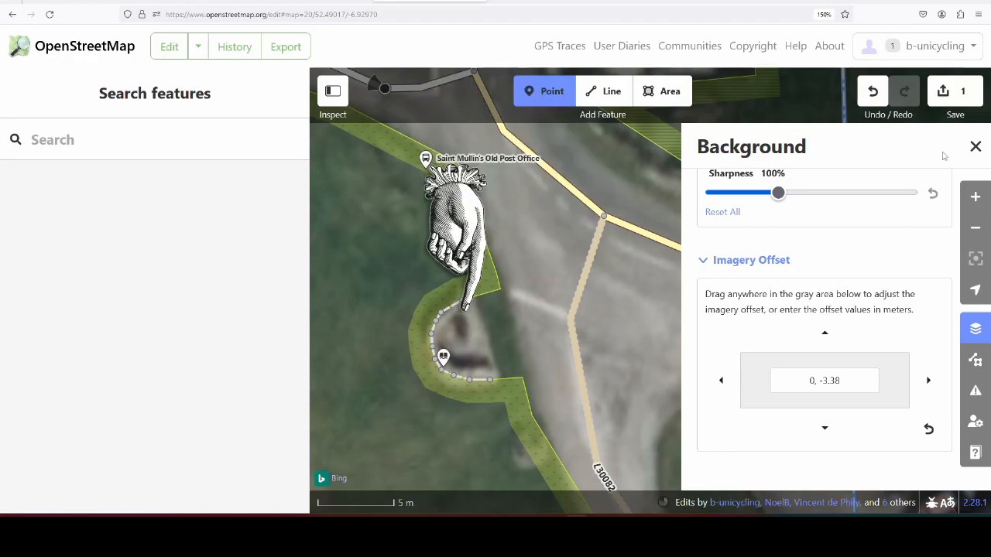
click(976, 146)
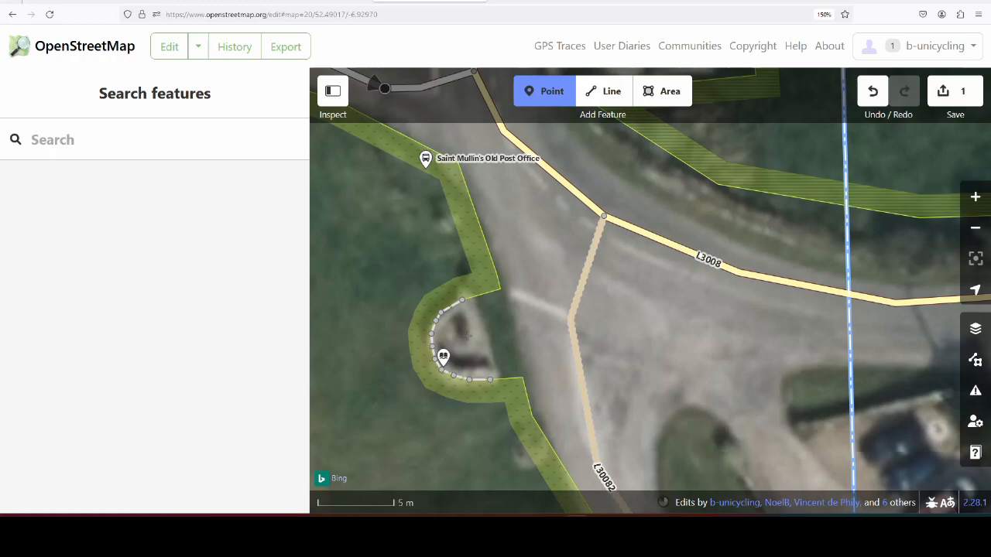
click(466, 336)
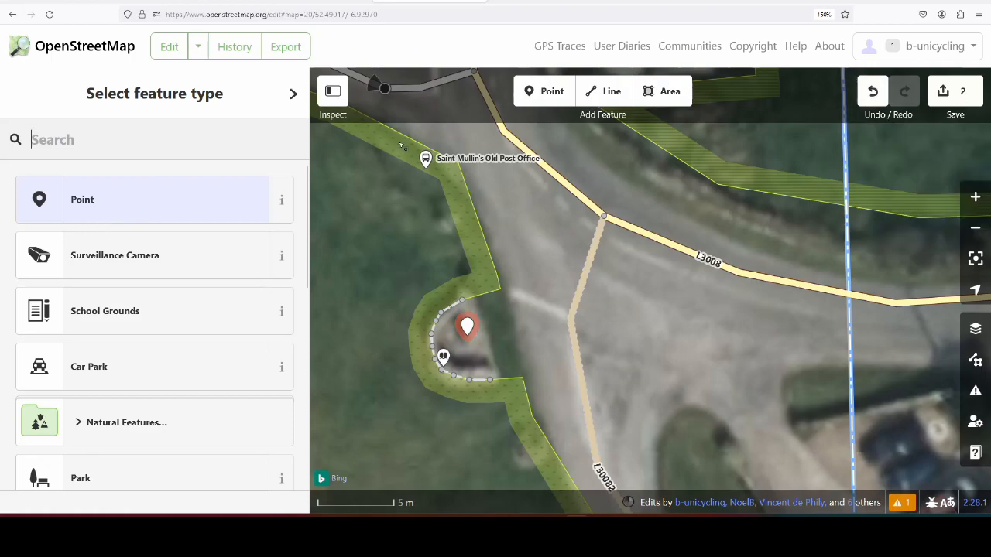
Review the errors and changes listed for the pending upload, and cancel the upload.
click(959, 94)
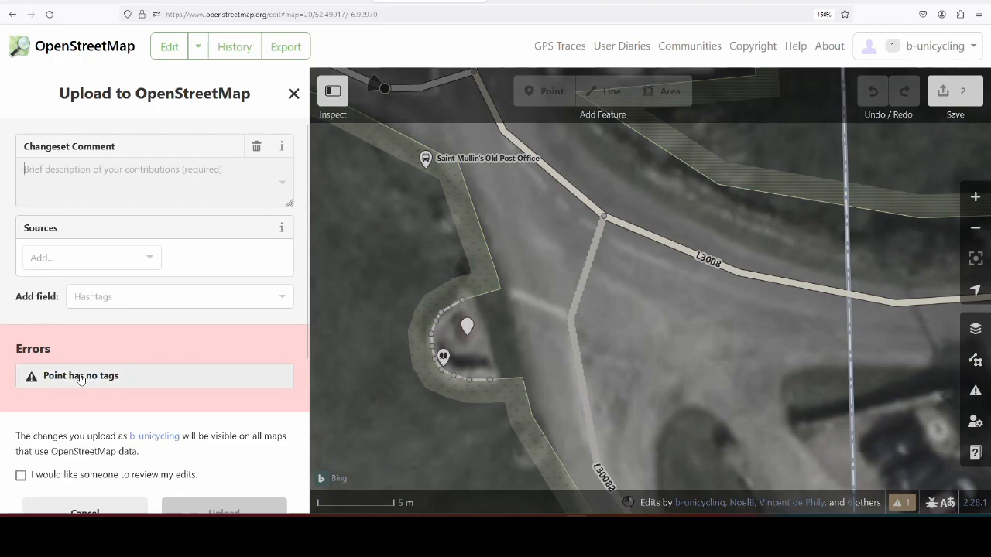
scroll(136, 283, down, 2)
scroll(136, 281, down, 3)
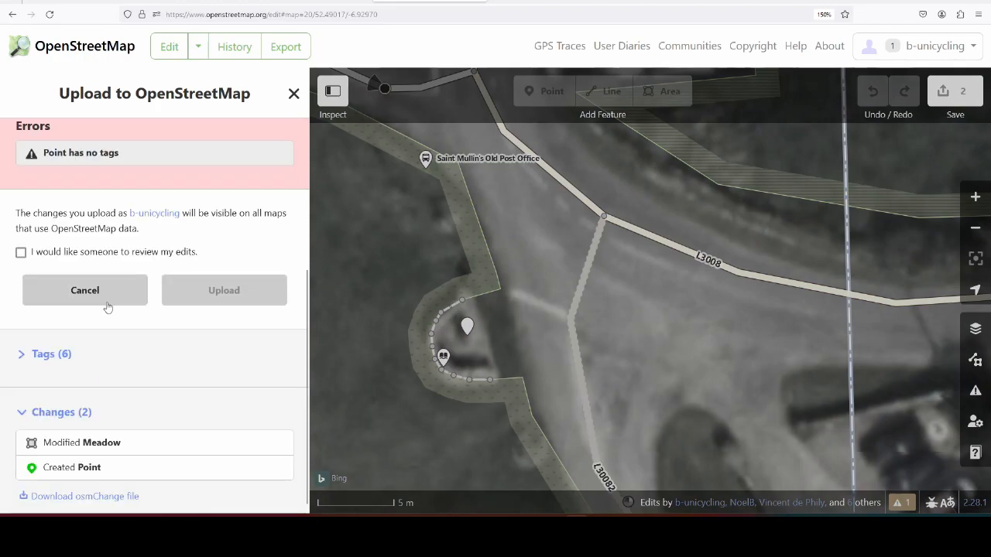
click(104, 297)
Select the new point inside the curved wall and set its feature type to Water Well.
scroll(471, 353, up, 3)
click(466, 326)
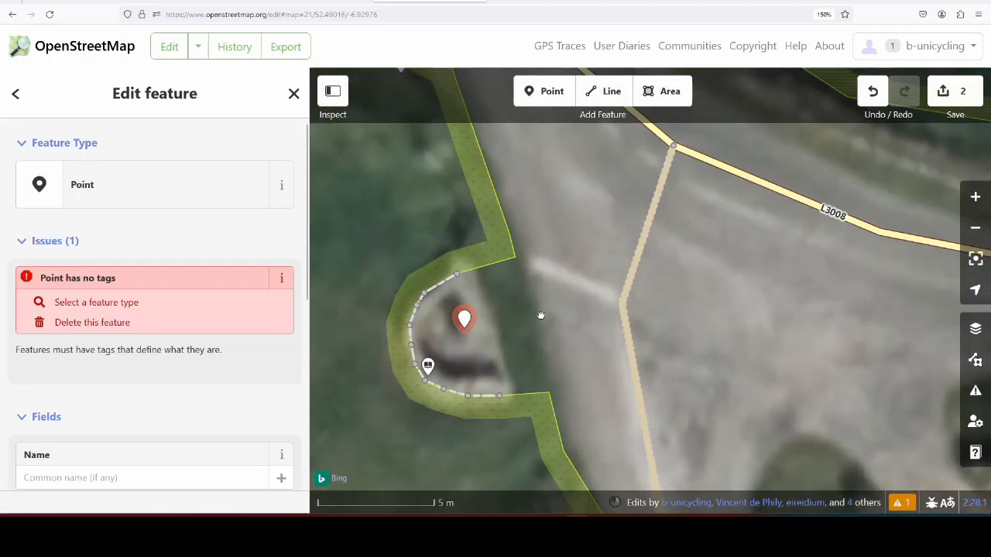
scroll(535, 313, down, 3)
click(82, 185)
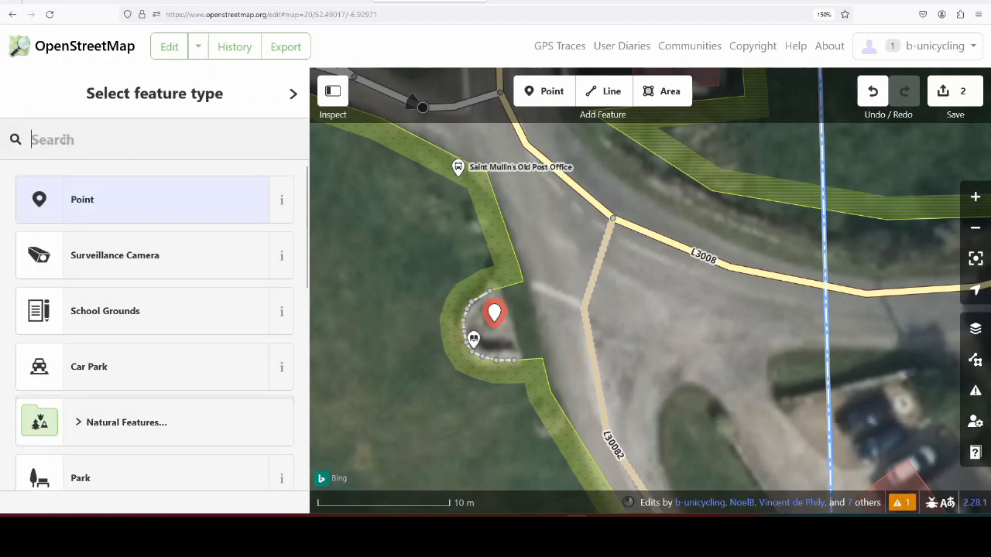
text(water we)
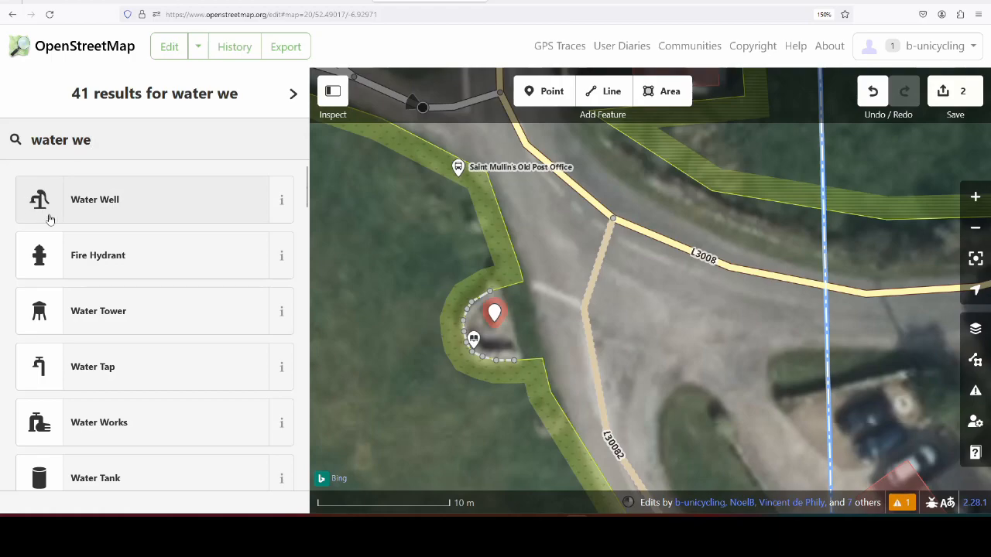
click(104, 202)
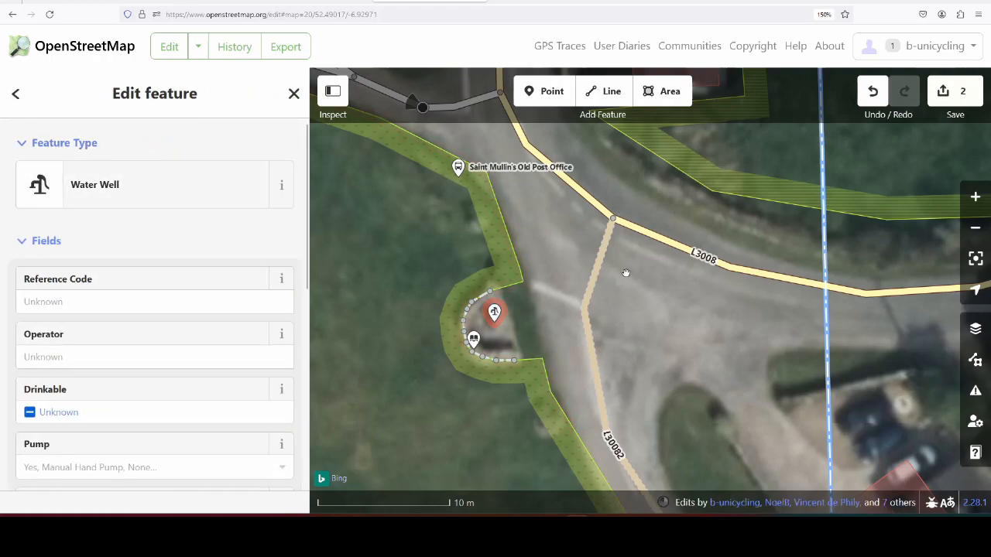
Look through the water well's fields and set its pump type to Manual Hand Pump.
scroll(176, 225, down, 5)
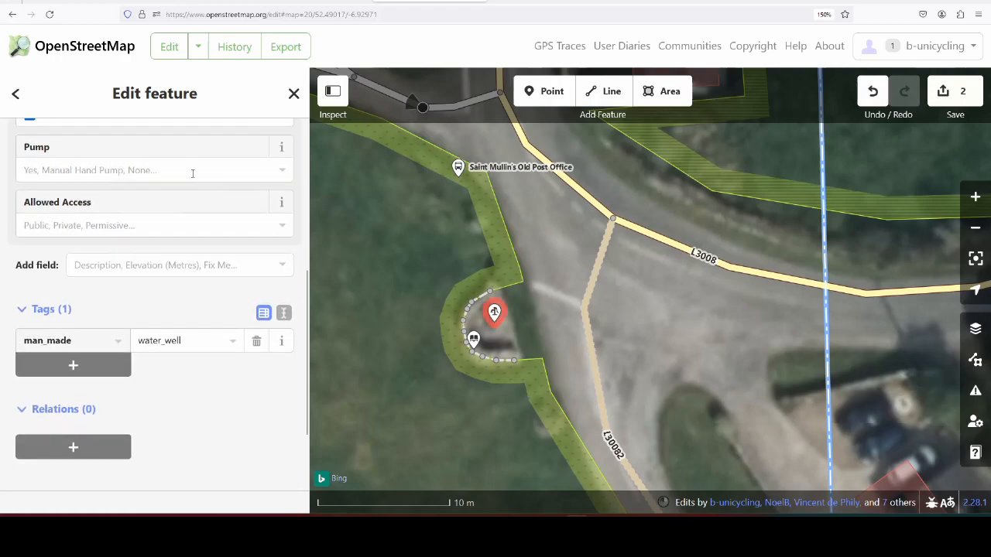
scroll(93, 349, down, 2)
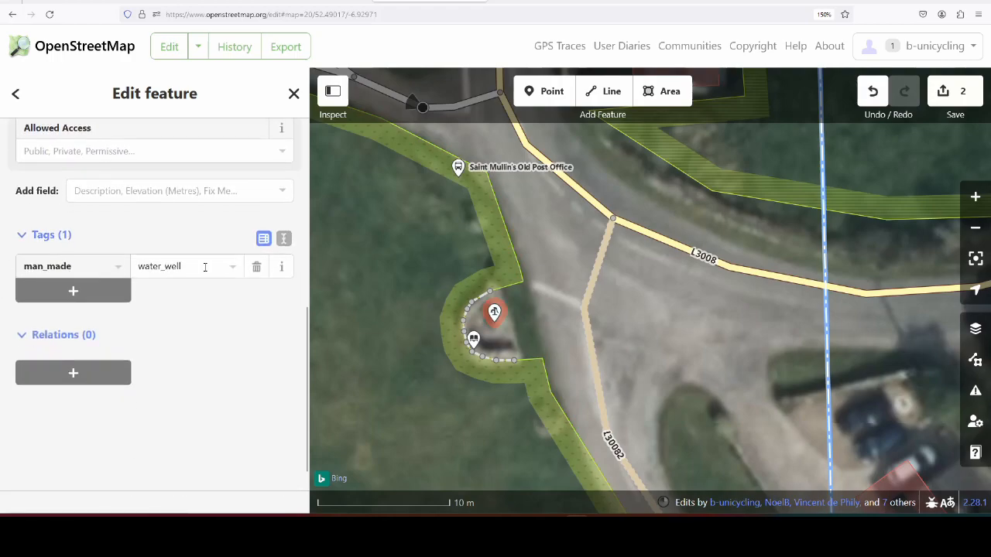
scroll(203, 429, up, 5)
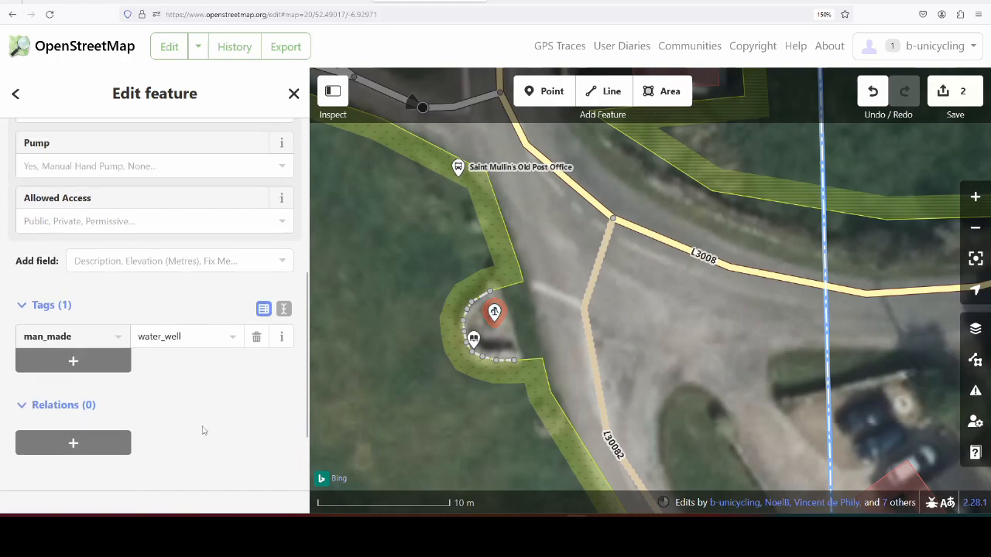
scroll(203, 310, down, 4)
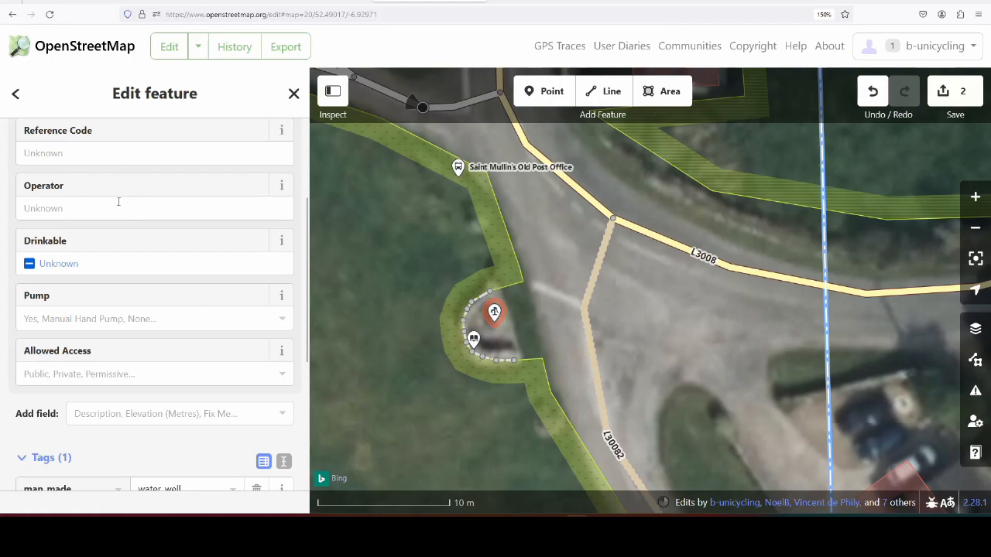
scroll(170, 241, down, 3)
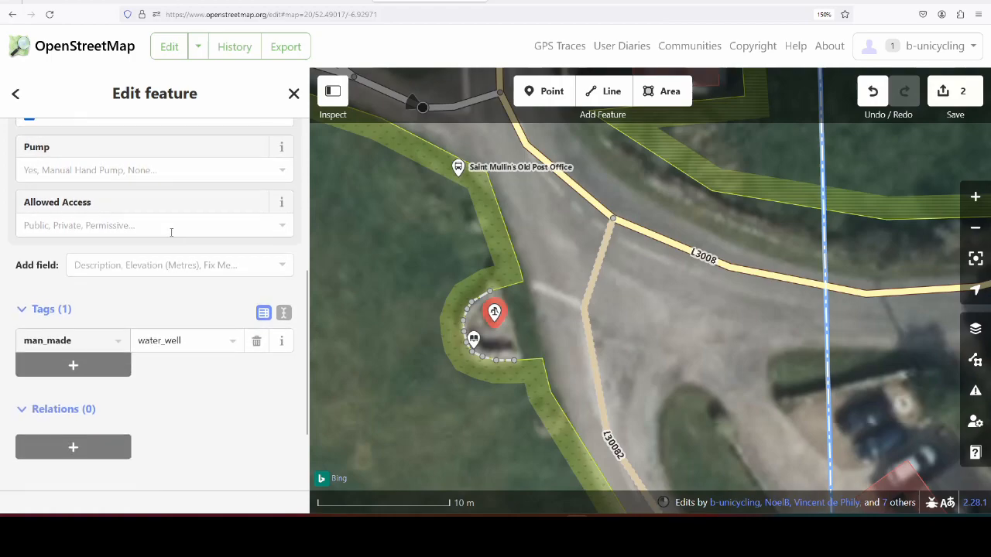
scroll(89, 251, up, 2)
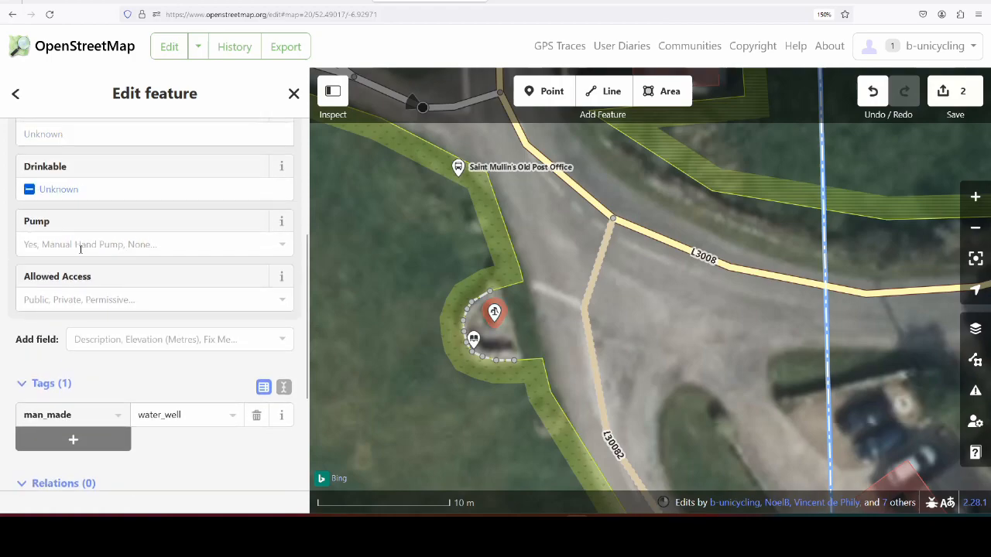
click(49, 244)
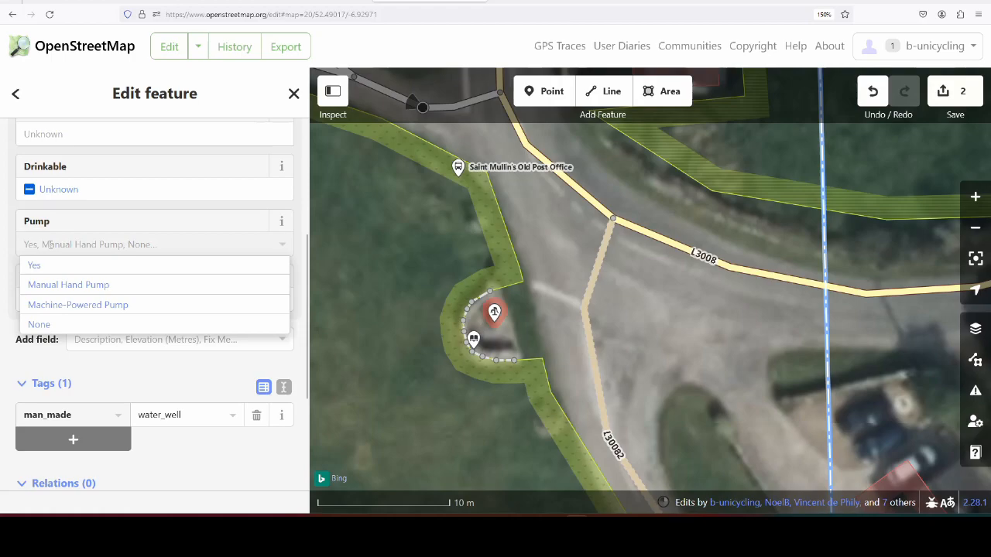
click(180, 286)
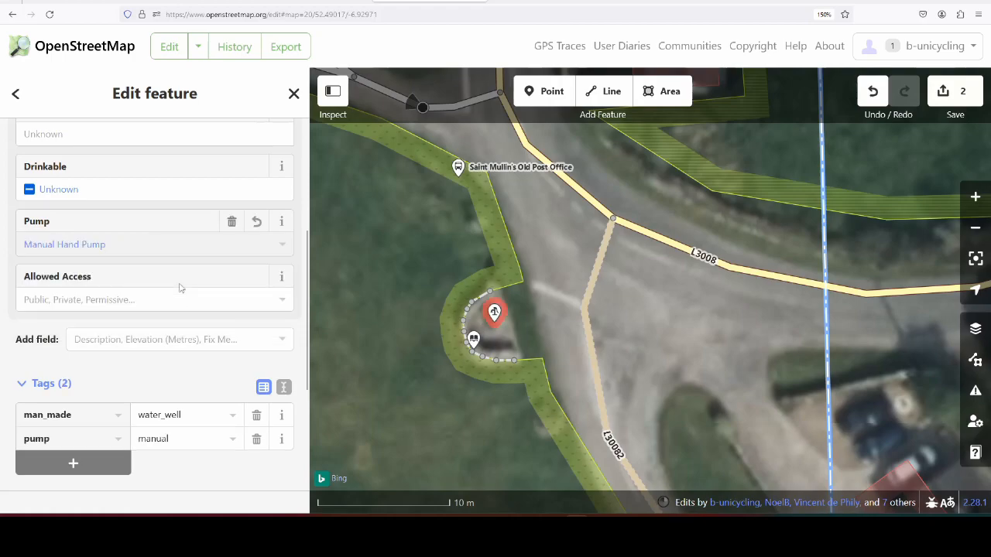
Set the water well's allowed access so that it is tagged access=yes.
click(170, 299)
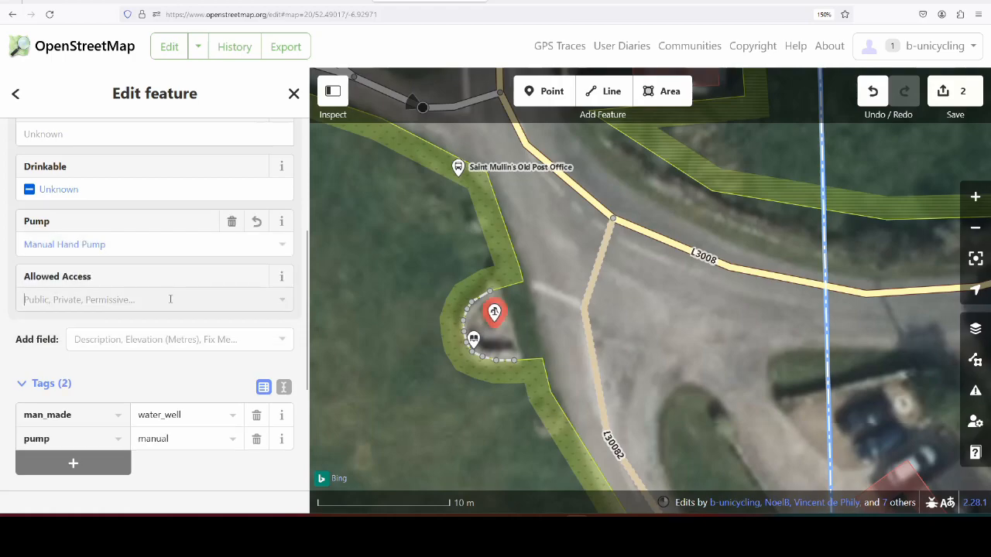
click(144, 320)
scroll(220, 291, down, 3)
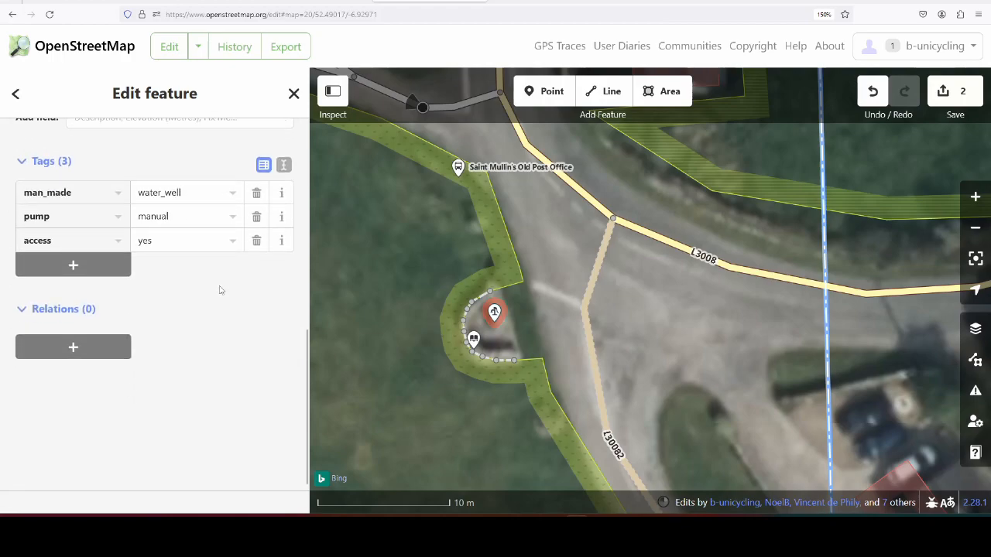
Add the tag colour=green to the water well.
click(108, 268)
text(colour)
key(Tab)
text(green)
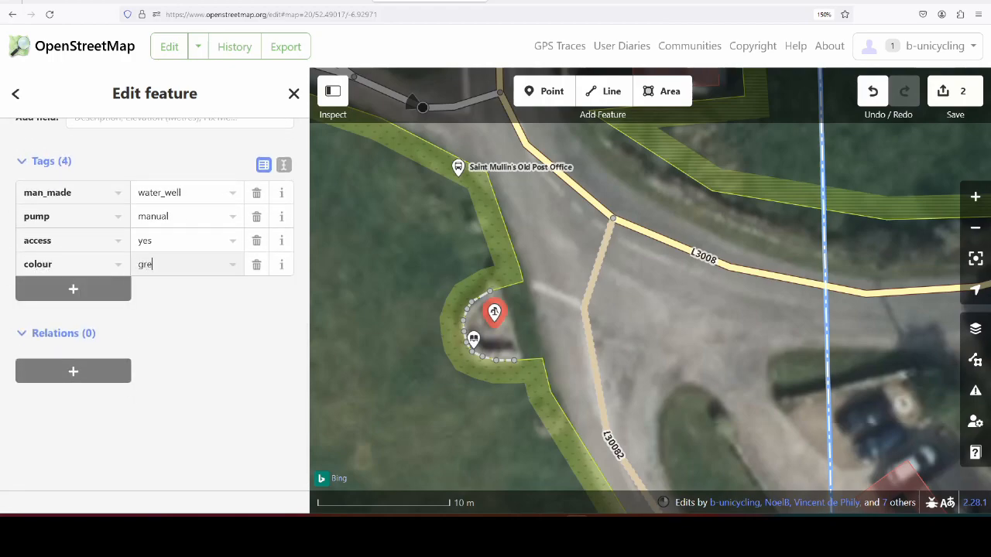
click(227, 348)
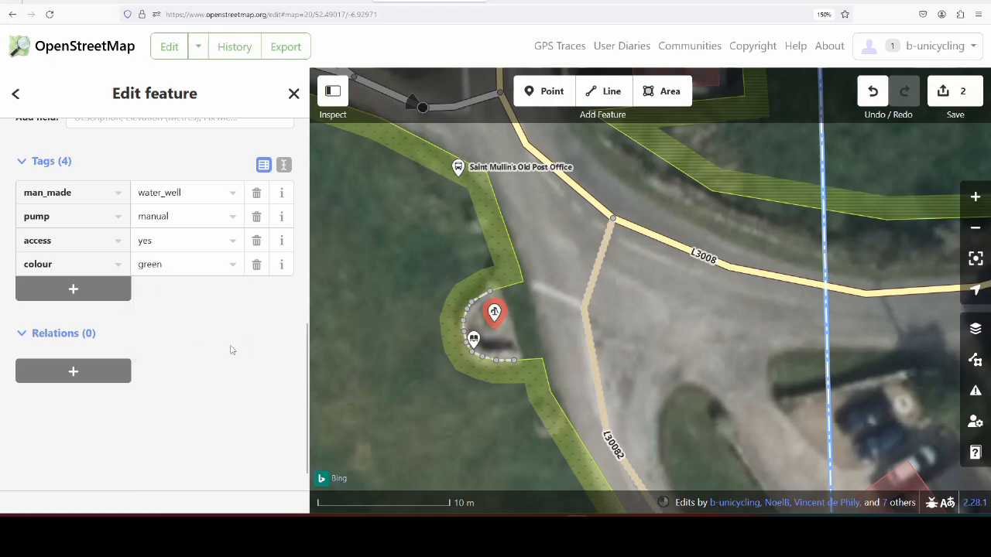
Check the well tags on the OpenStreetMap wiki page and add the tag handle=lever to the water well.
click(335, 3)
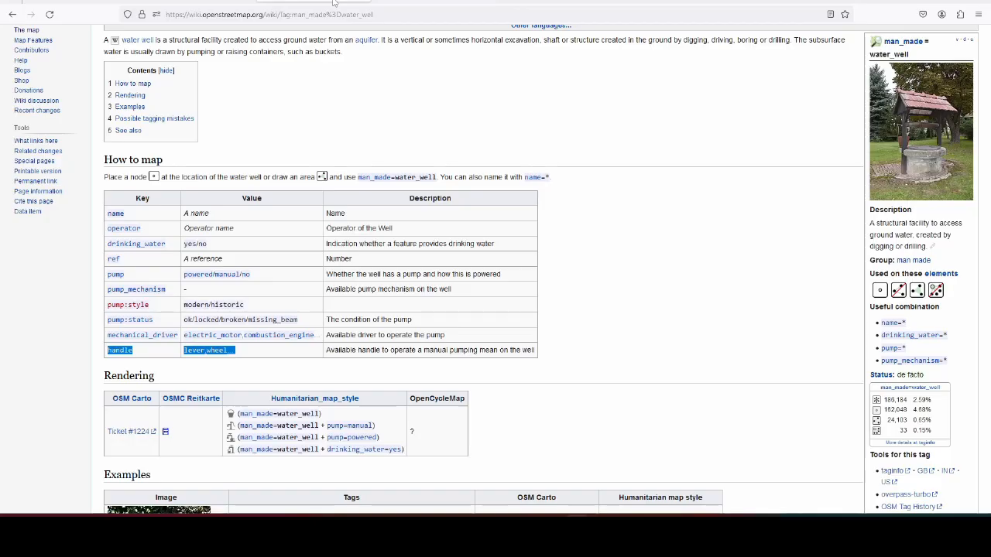
click(430, 3)
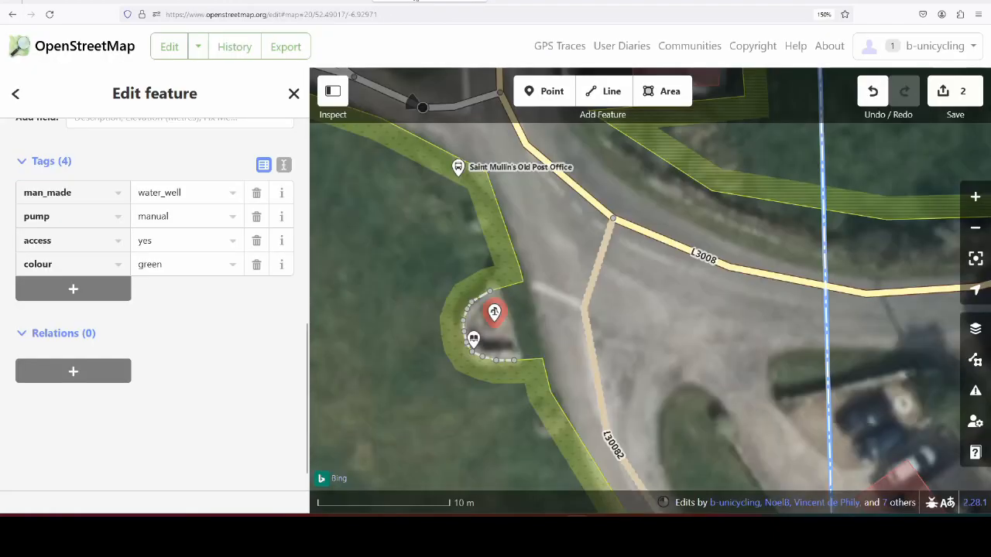
click(73, 289)
text(handle)
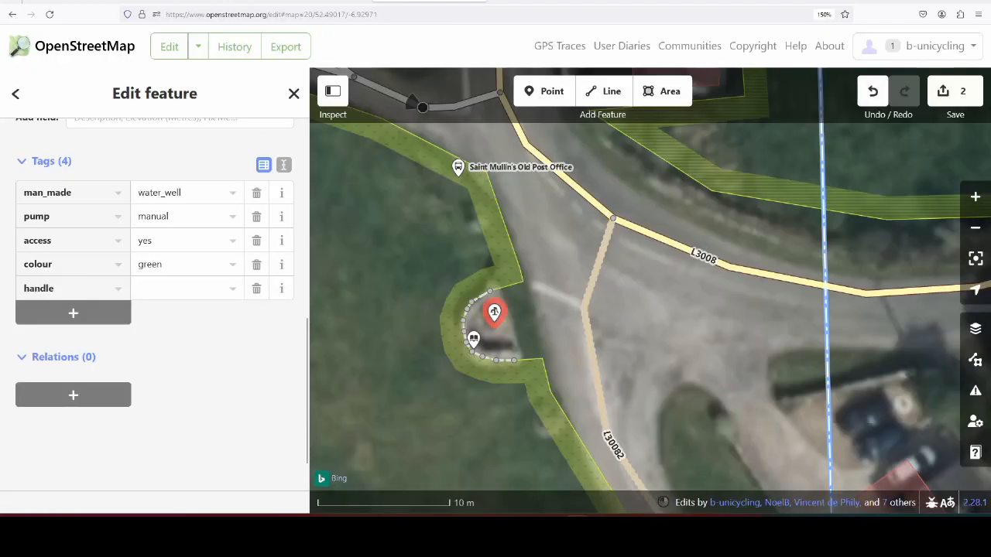
key(Tab)
text(lev)
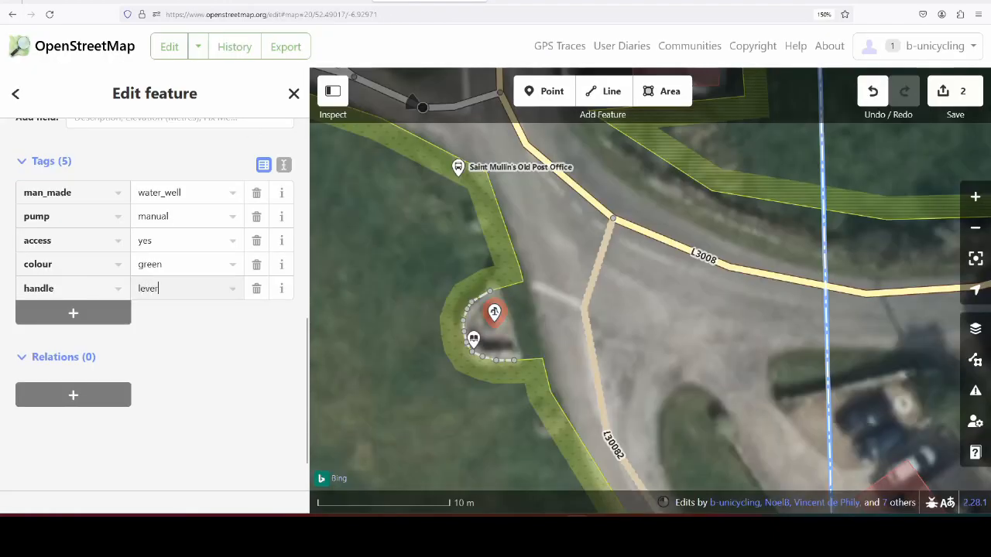
Copy the pump:status key from the wiki's water well page and add the tag pump:status=ok to the water well.
click(293, 3)
drag(108, 320, 155, 322)
key(ctrl+c)
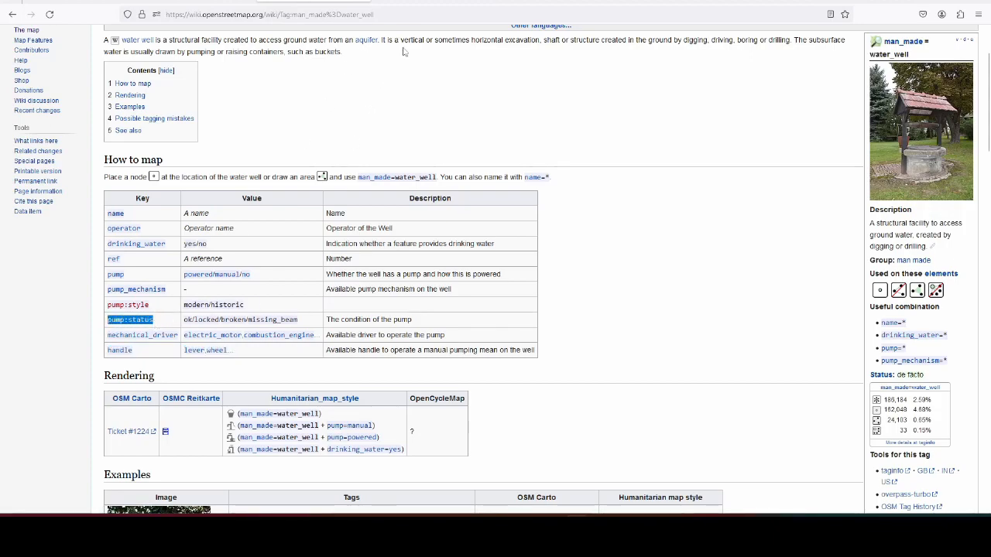
click(426, 3)
click(64, 310)
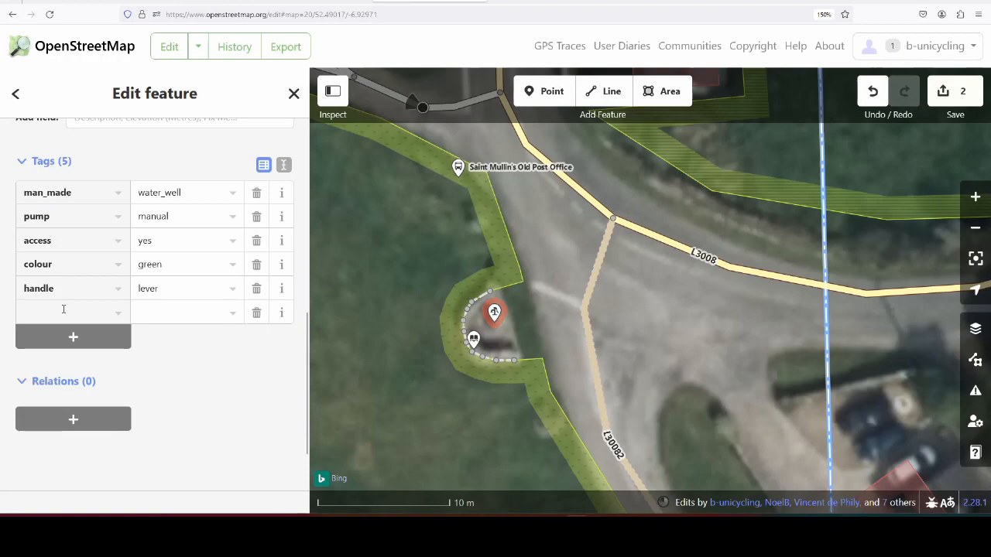
key(ctrl+v)
key(Tab)
text(ok)
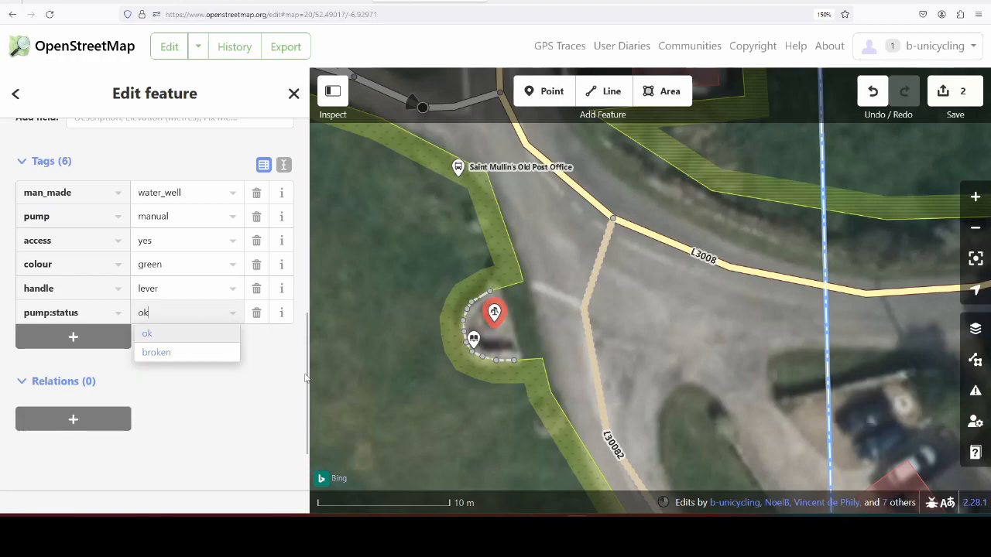
click(278, 377)
Switch to Wikimedia Commons and search it for "village pump Mullins".
click(314, 2)
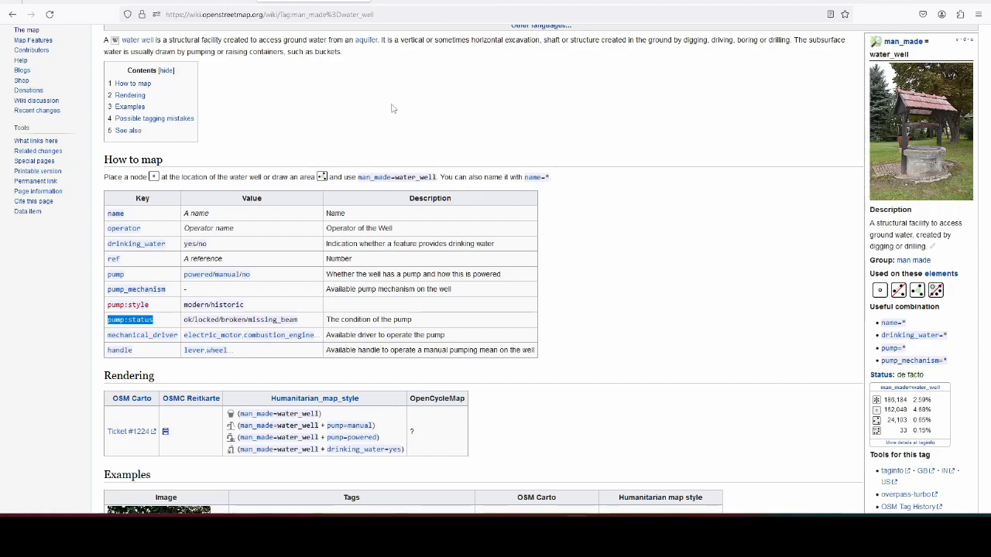
click(527, 4)
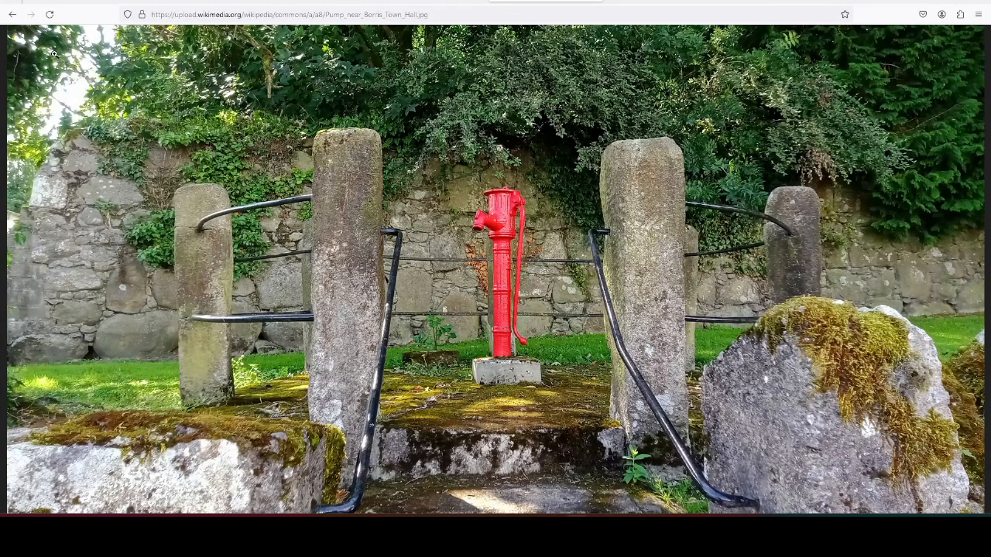
click(13, 14)
click(857, 56)
text(vi)
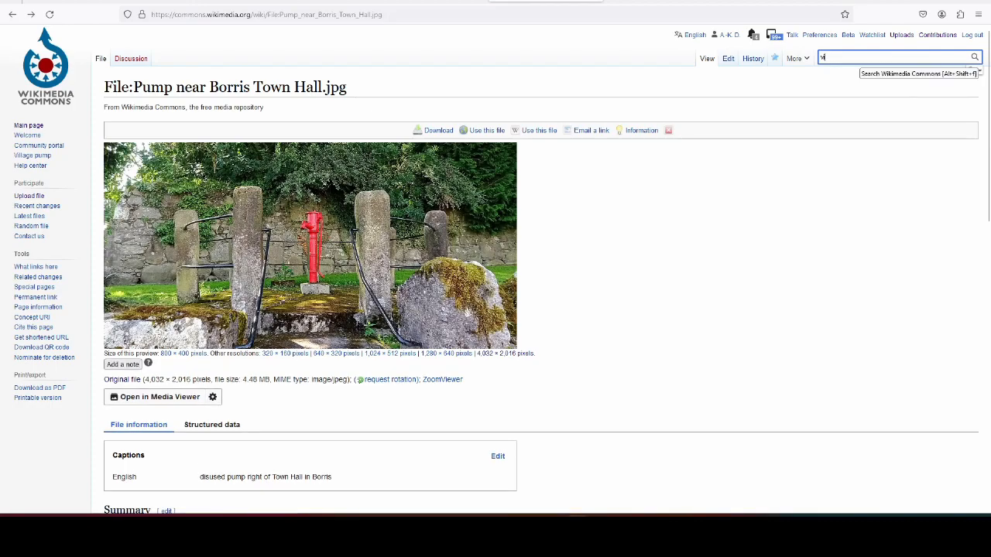
text(llage pump M)
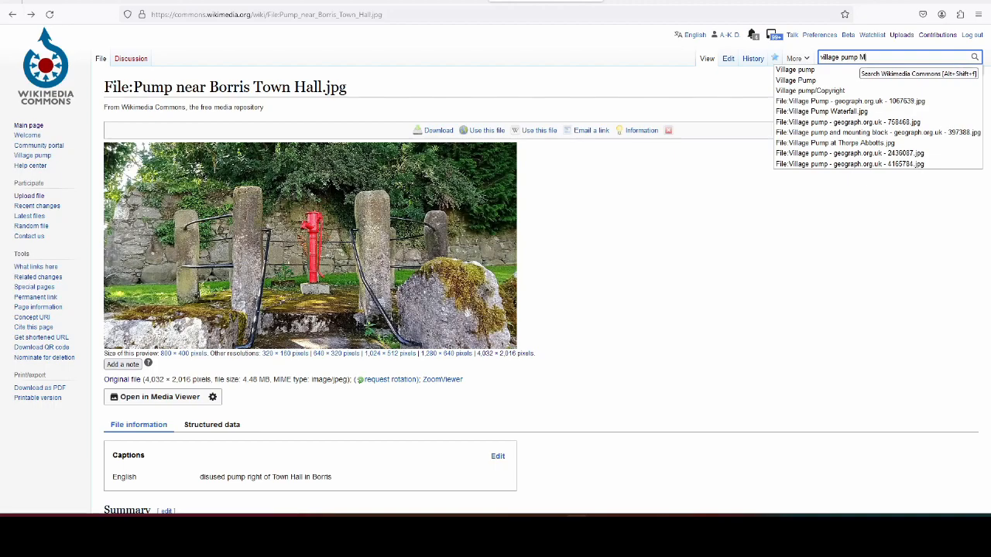
text(ullins)
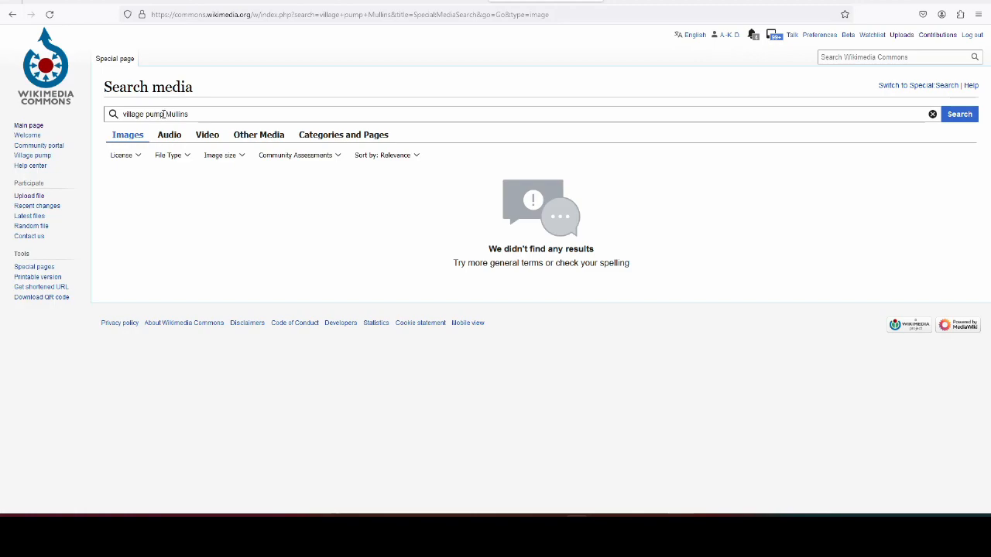
Search Wikimedia Commons for "Saint Mullins" and look through the image results for a photo of the village pump.
drag(164, 114, 92, 112)
text(Saint)
key(Return)
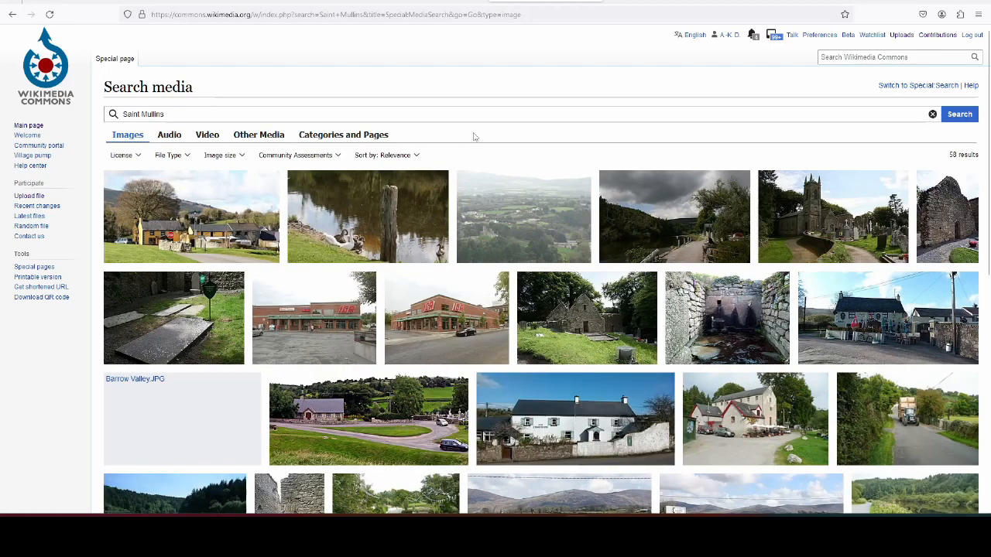
scroll(475, 137, down, 3)
scroll(474, 137, down, 3)
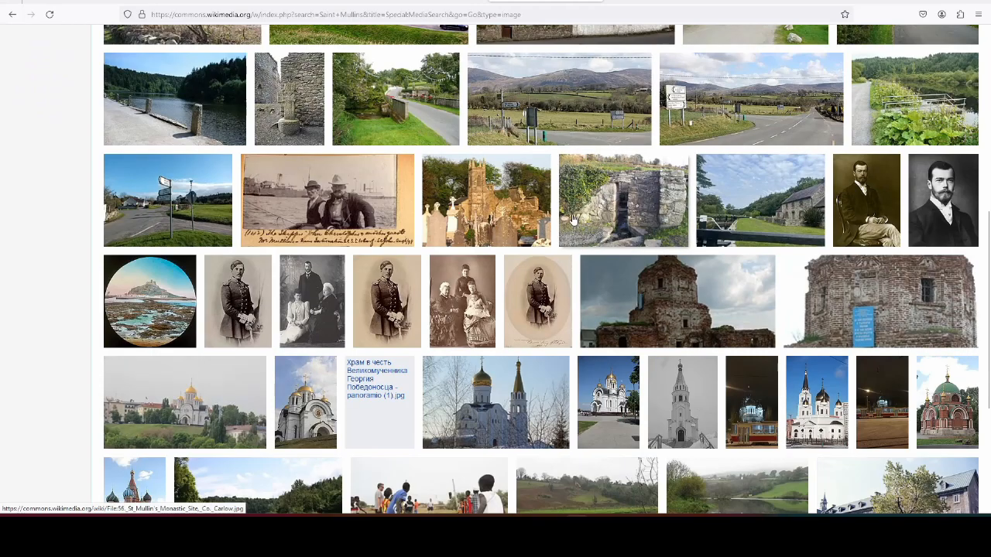
scroll(570, 219, down, 3)
scroll(570, 209, up, 8)
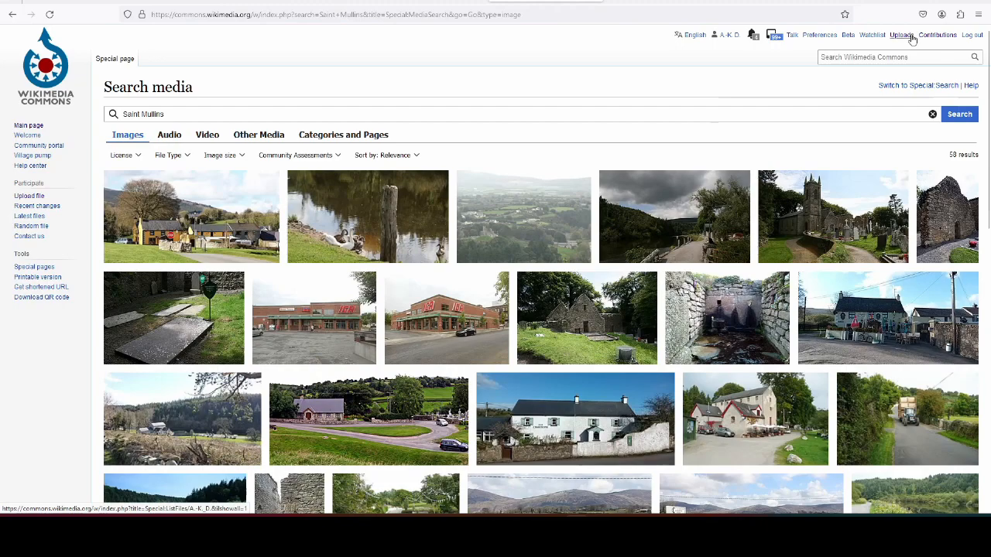
Look through the account's own Wikimedia Commons uploads for a photo of the St. Mullin's village pump.
click(911, 38)
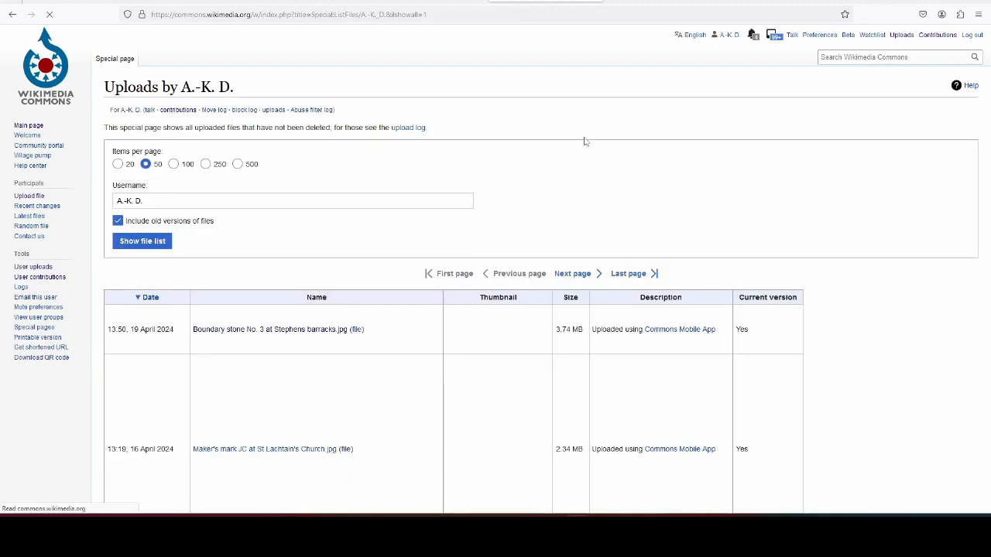
scroll(800, 255, down, 20)
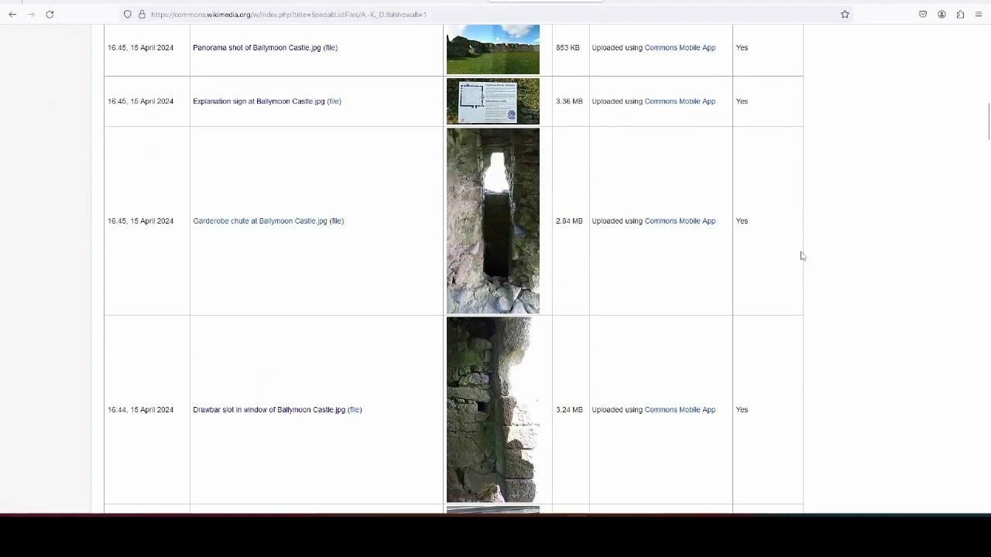
scroll(801, 253, down, 20)
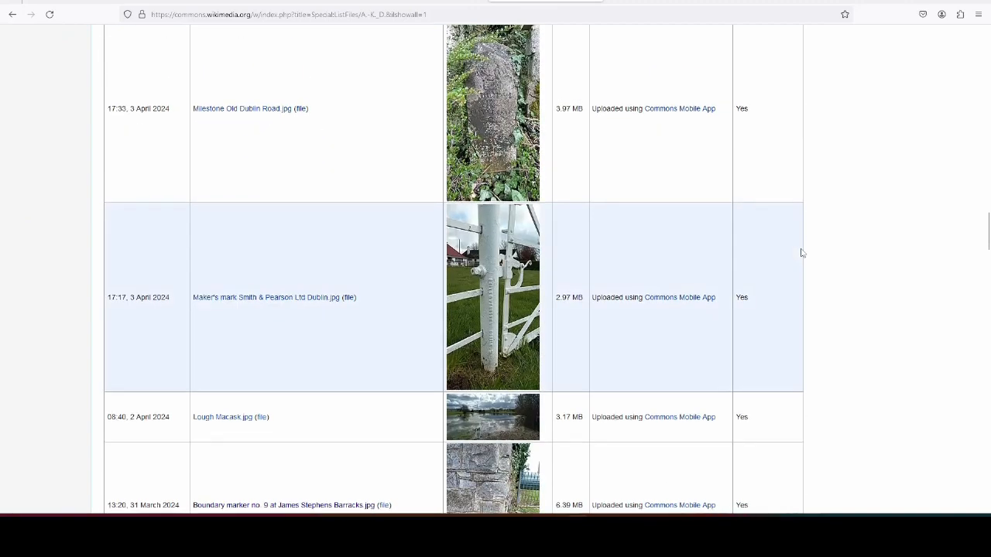
scroll(800, 254, down, 8)
scroll(793, 253, up, 4)
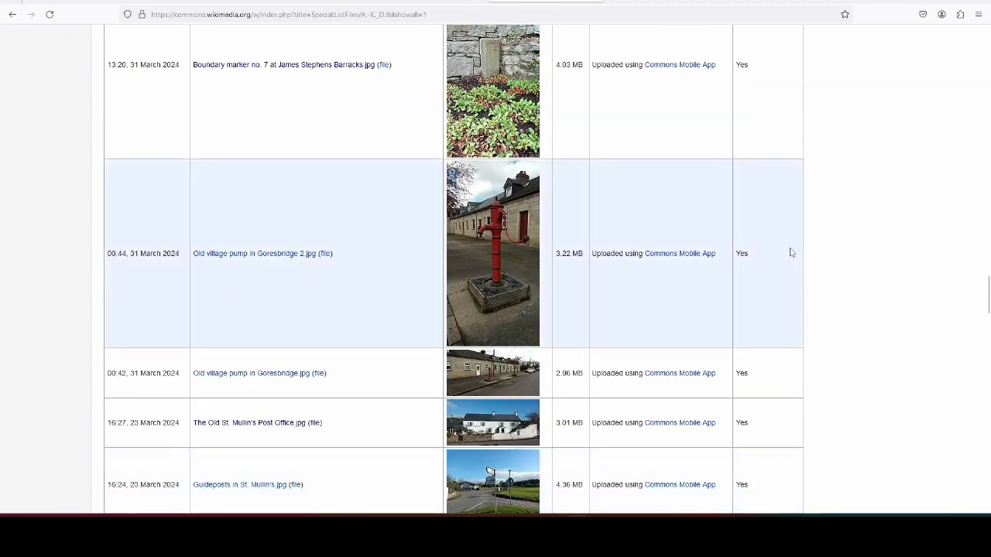
scroll(752, 259, down, 2)
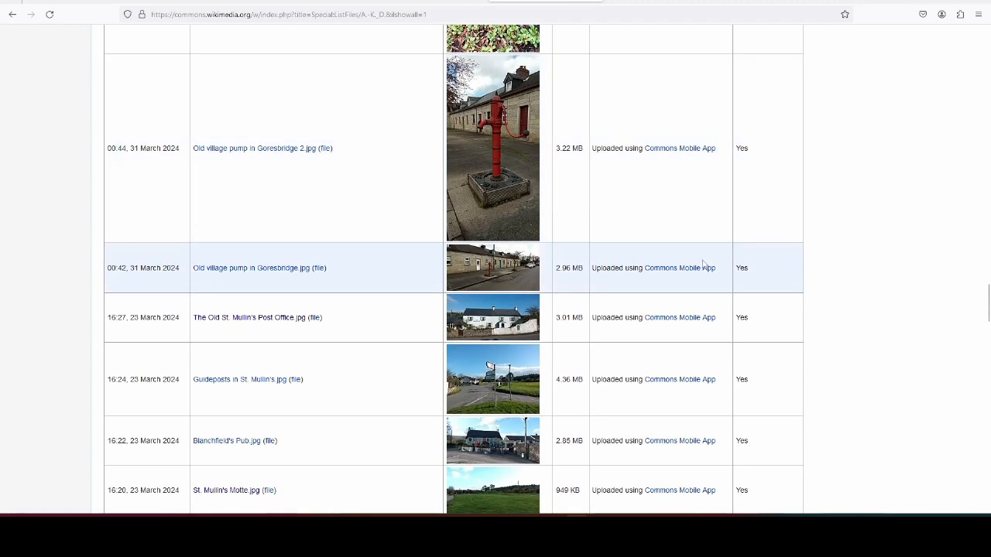
scroll(716, 222, down, 3)
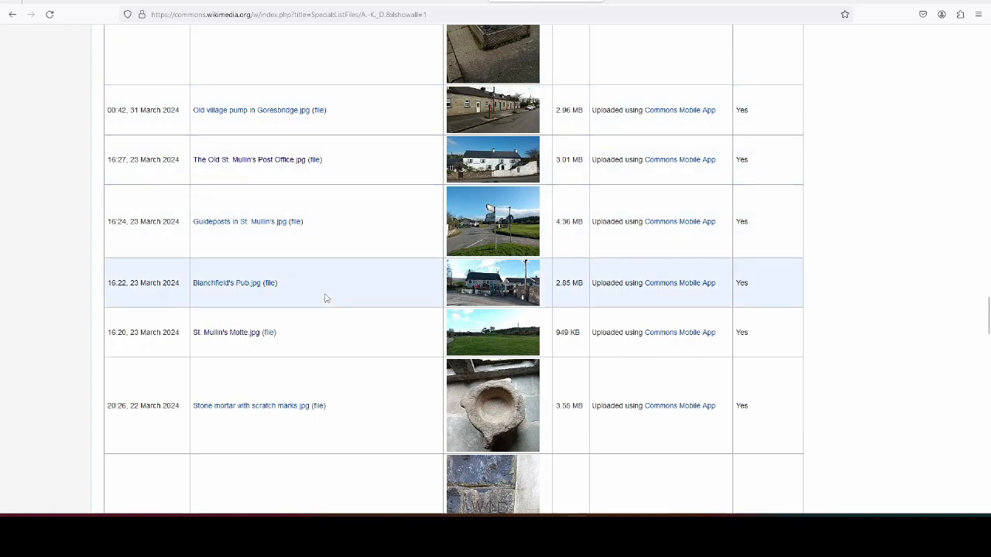
scroll(328, 292, up, 9)
Open the Mapillary web app and view a street-level image next to the pump near Saint Mullin's Old Post Office.
click(400, 14)
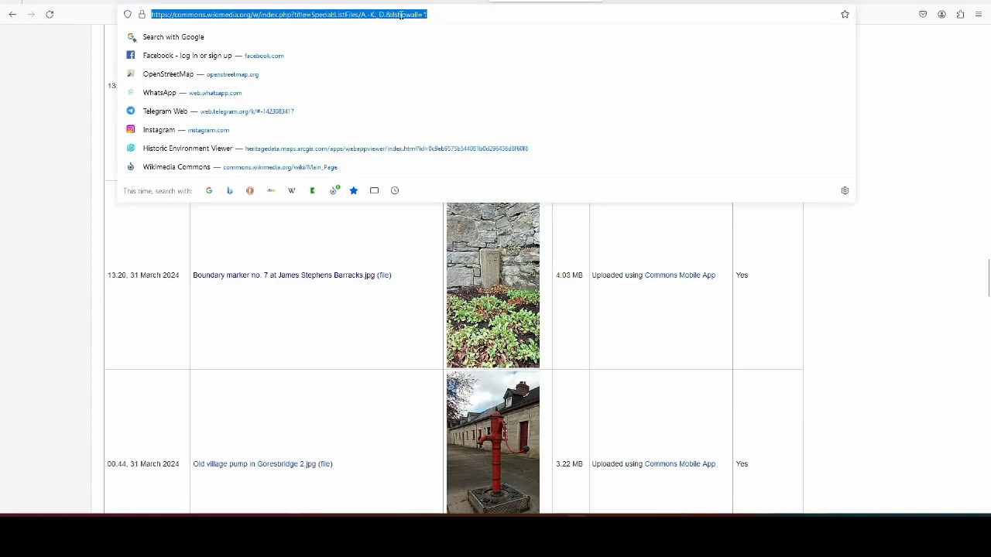
text(mapillary.com/)
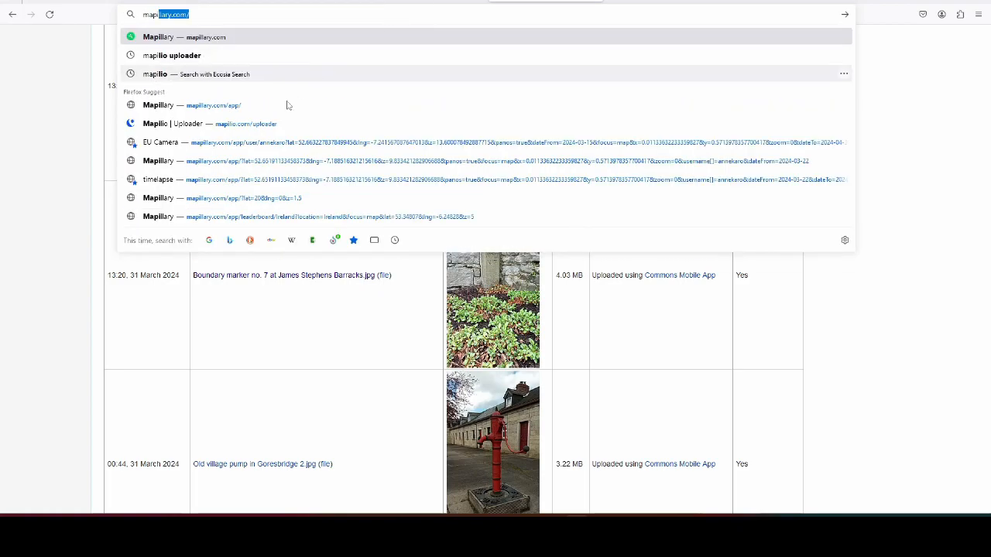
click(261, 106)
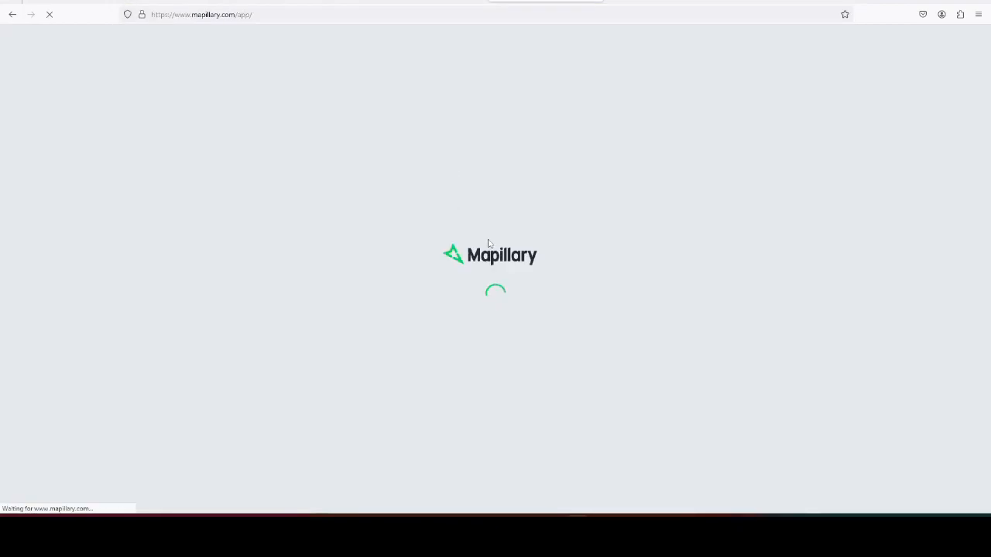
scroll(456, 158, up, 2)
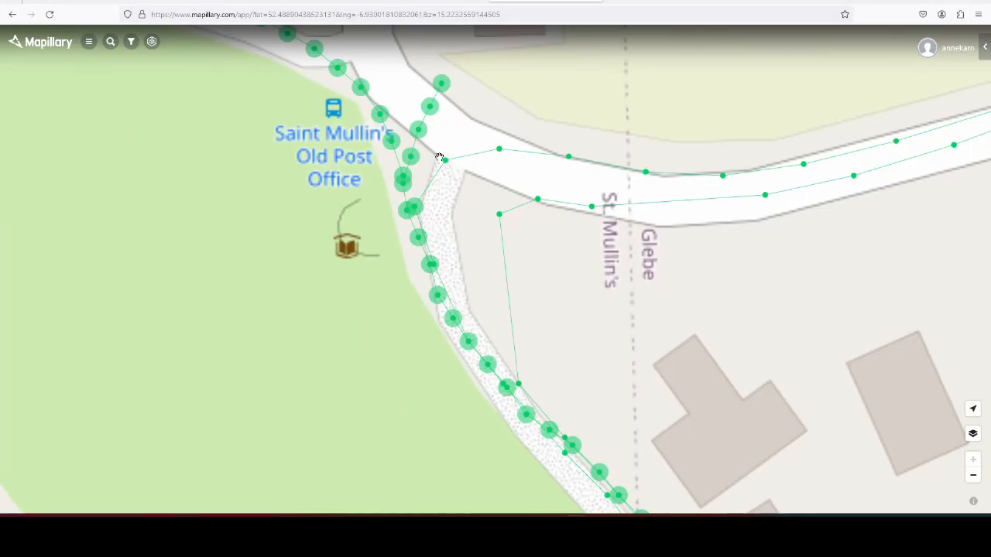
click(408, 212)
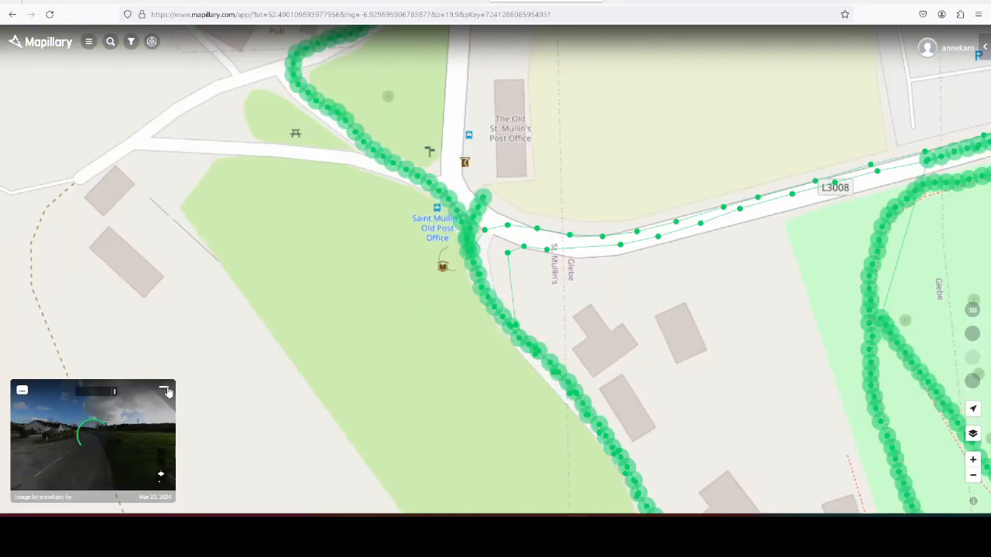
click(165, 392)
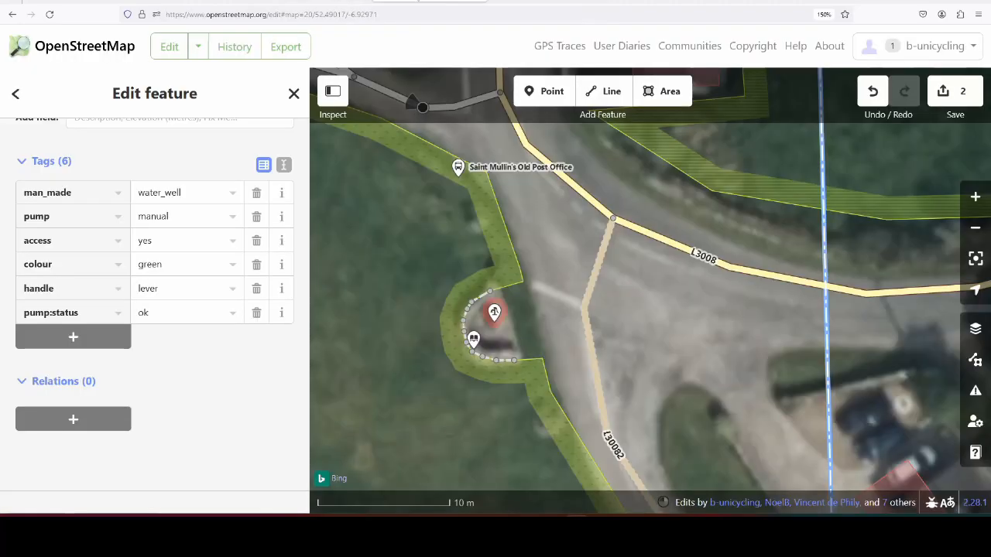
Show the Mapillary photo overlay in the OpenStreetMap editor, view the street-level photo on the road beside the water well, and close it.
click(978, 364)
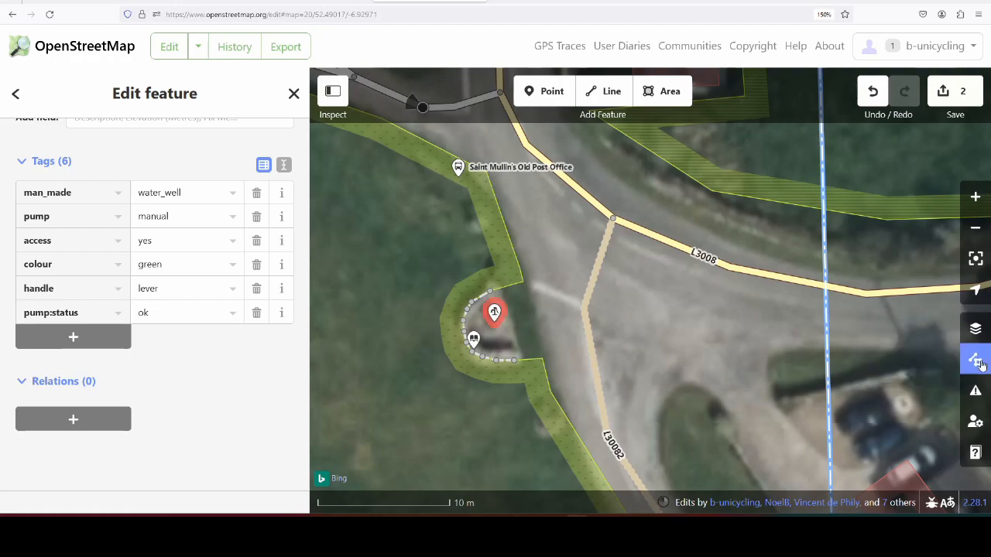
scroll(908, 345, down, 3)
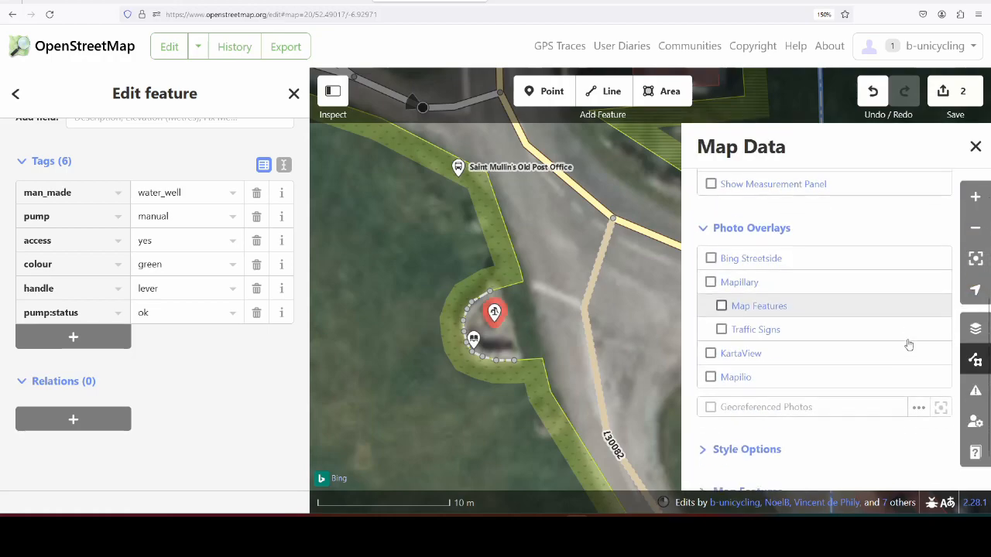
click(771, 287)
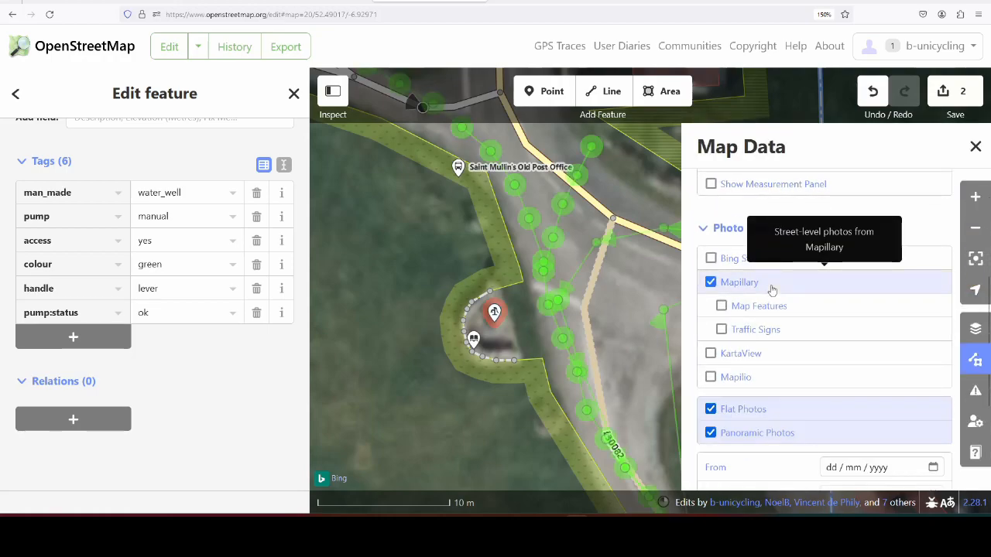
click(975, 147)
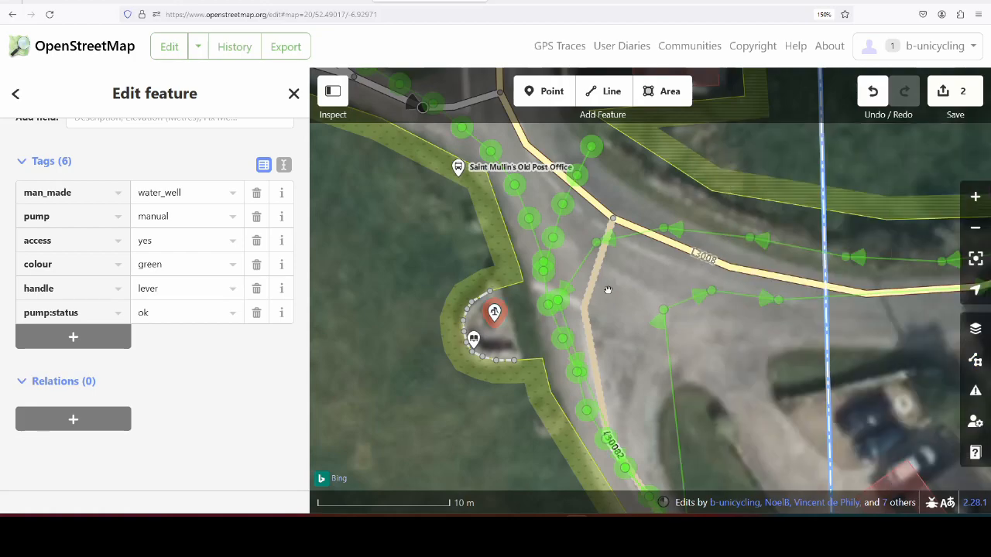
click(549, 307)
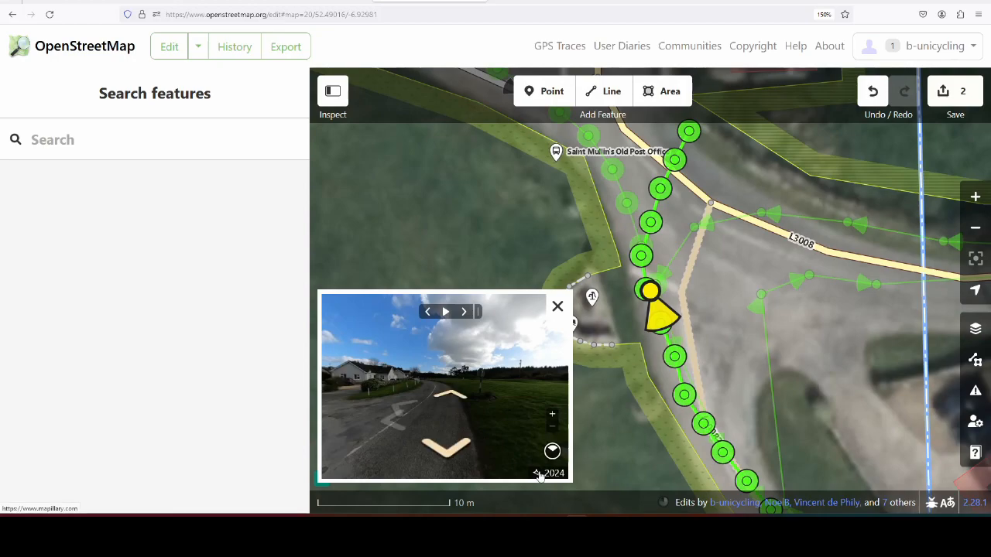
click(558, 306)
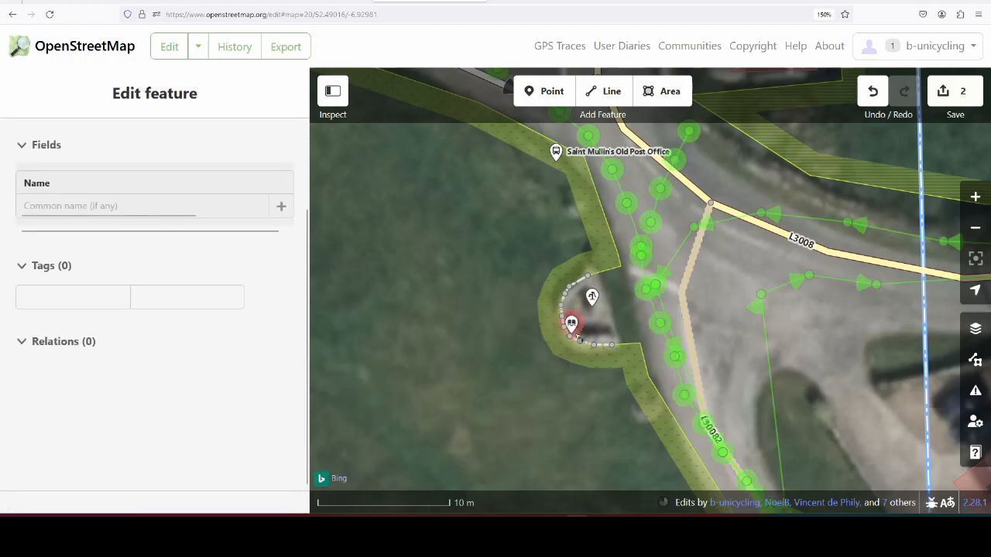
Turn off the Mapillary photo overlay in the OpenStreetMap editor's map data settings and close them.
click(976, 360)
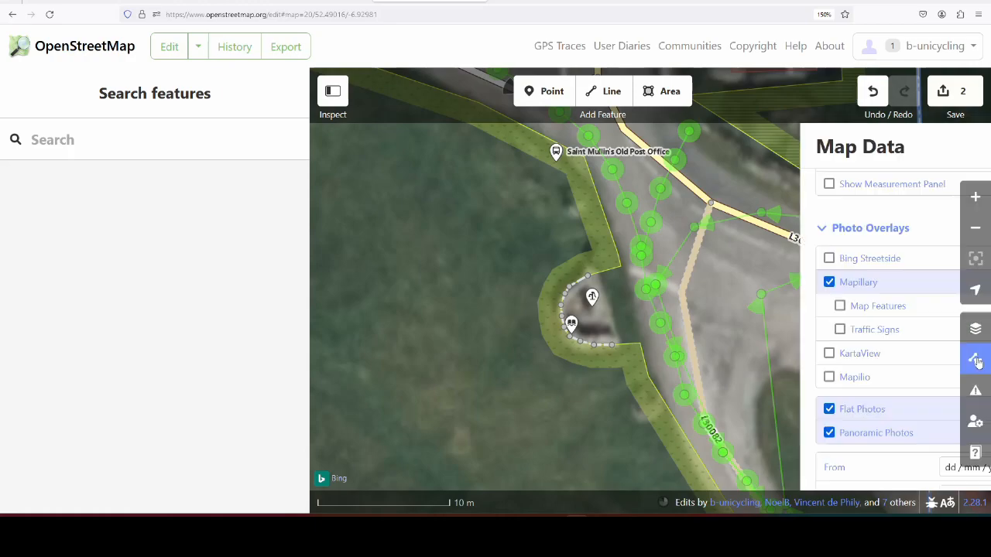
click(765, 305)
click(764, 287)
click(764, 306)
click(974, 147)
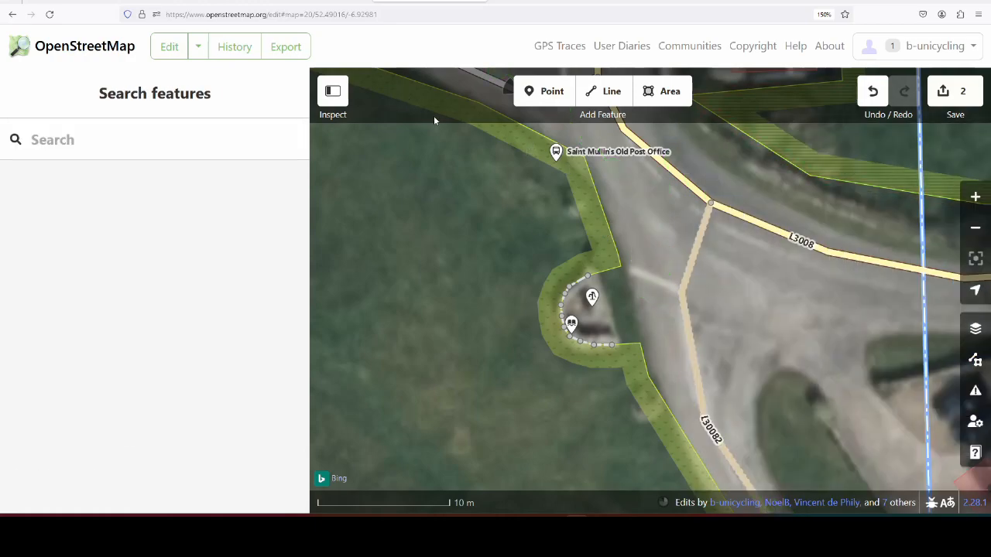
In the Mapillary web app, turn the street-level image towards the green pump and copy its image key from the advanced image details.
click(546, 2)
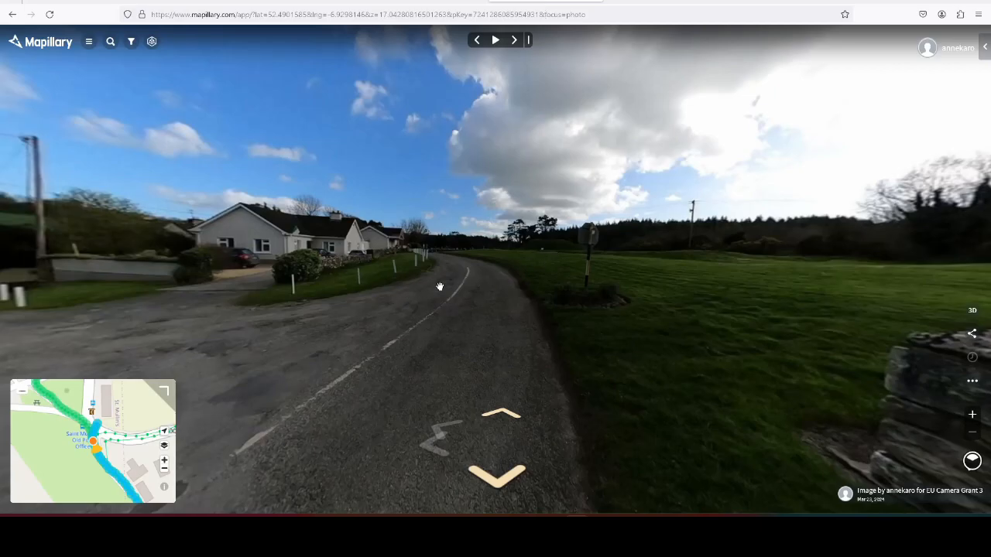
drag(752, 320, 488, 308)
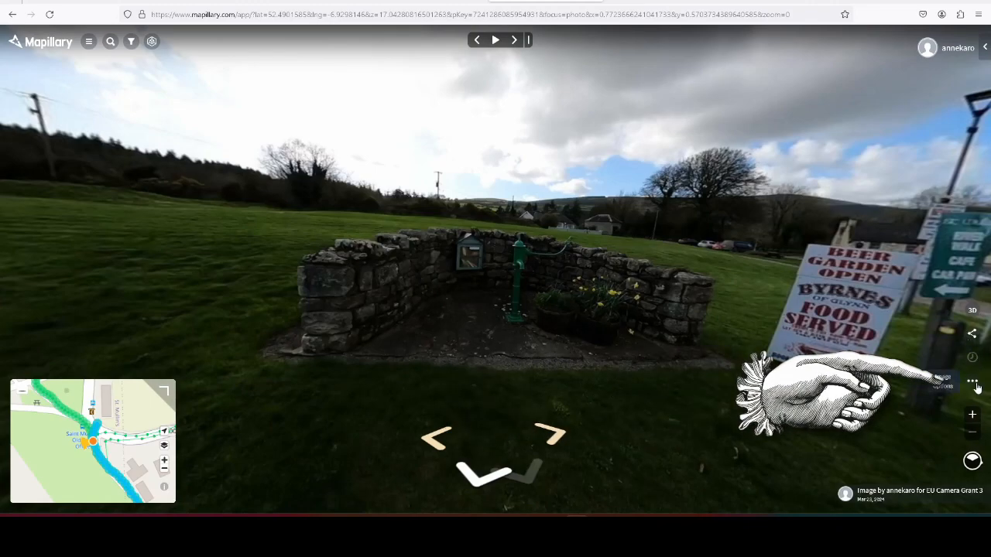
click(973, 383)
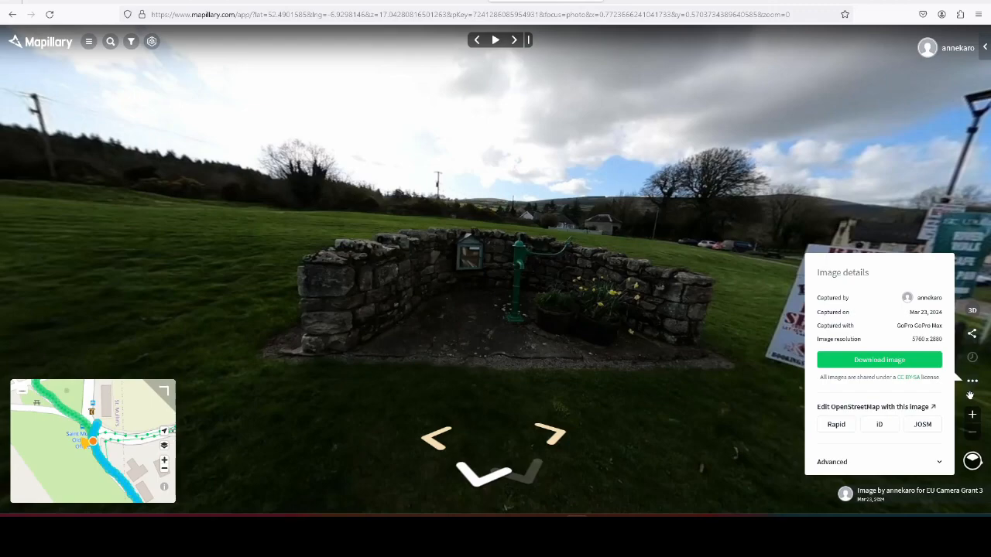
click(940, 464)
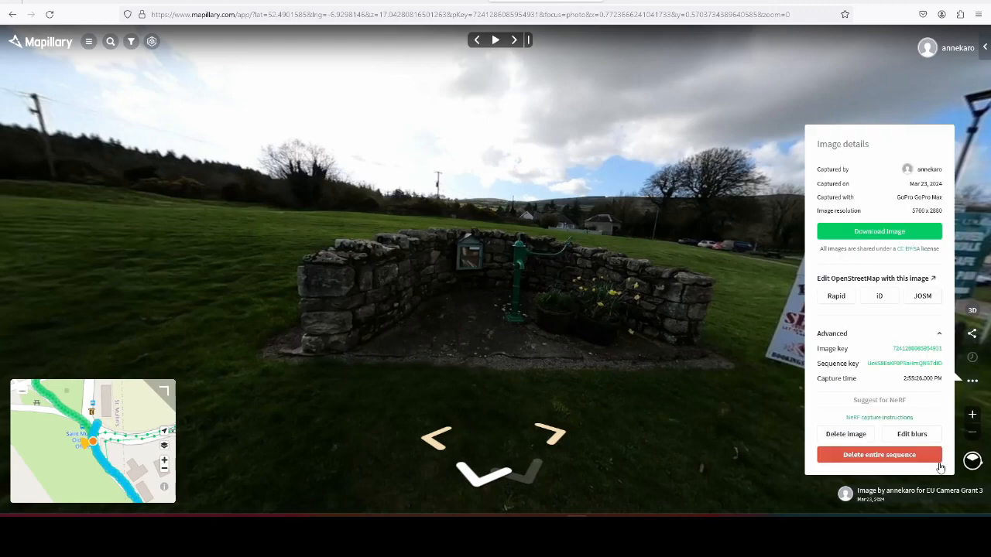
click(935, 352)
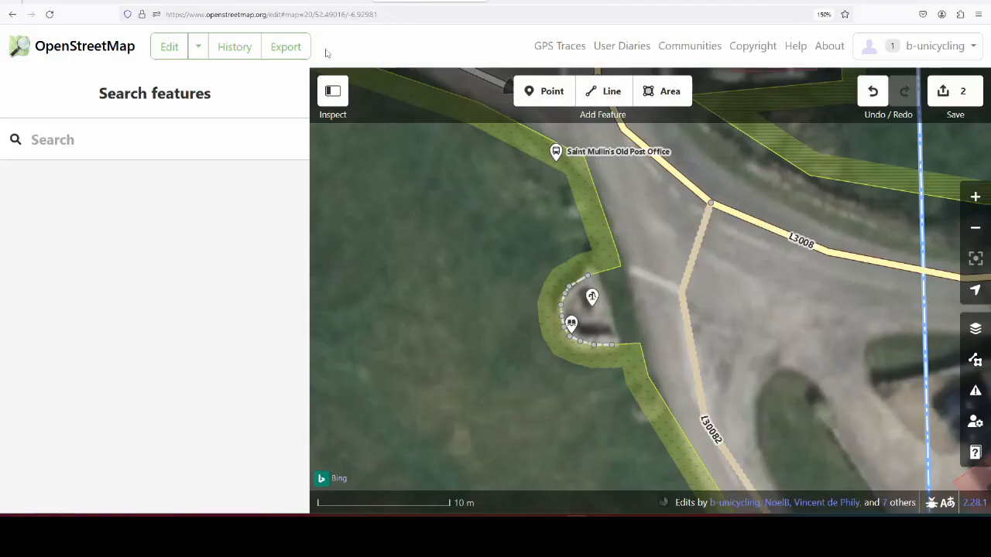
click(591, 297)
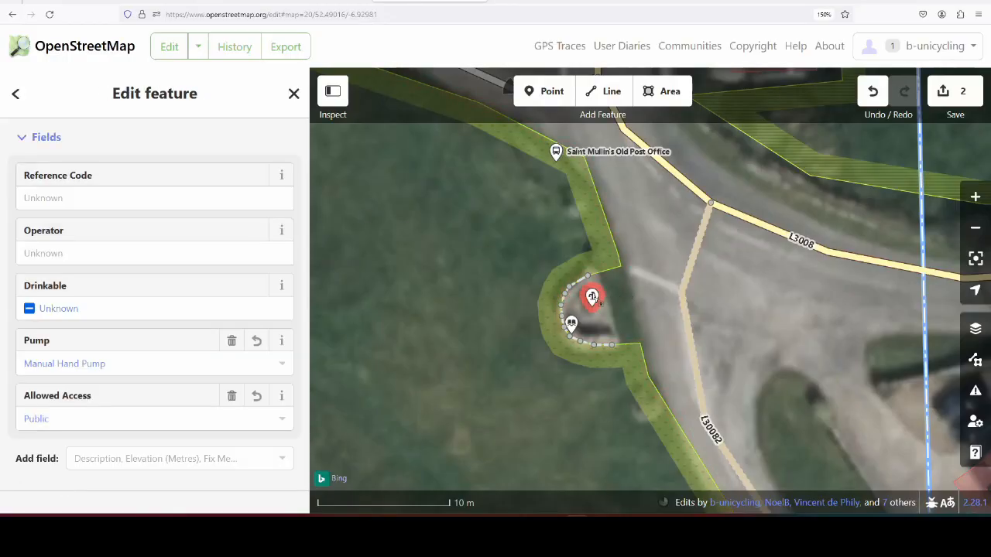
scroll(134, 348, down, 5)
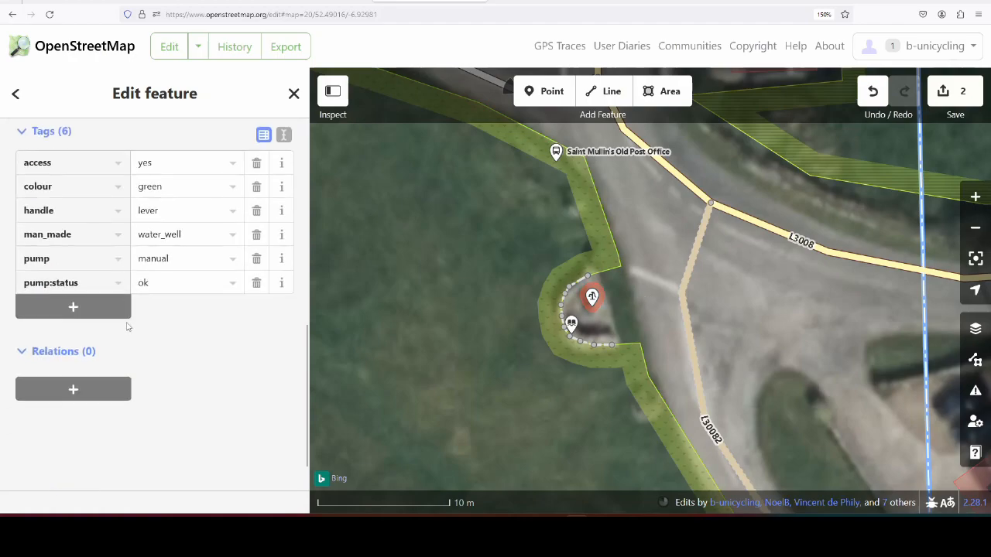
click(107, 310)
text(m)
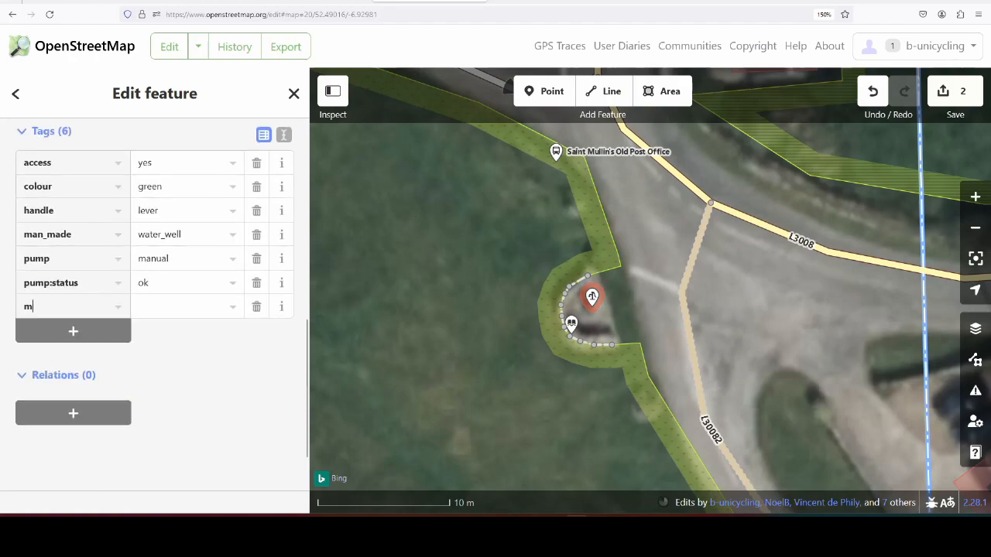
text(apillary)
key(Tab)
key(ctrl+v)
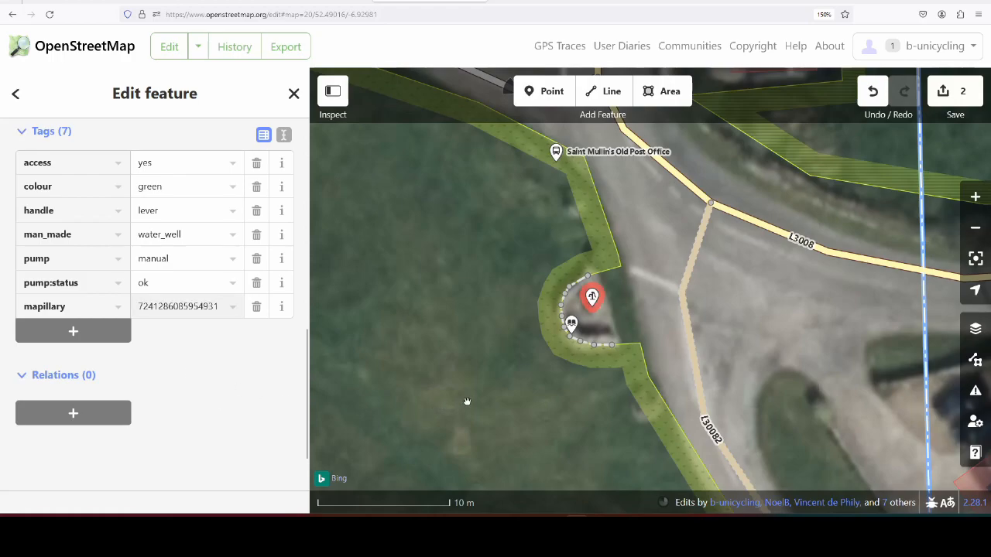
Add the tag water_well=pump to the water well point.
key(Tab)
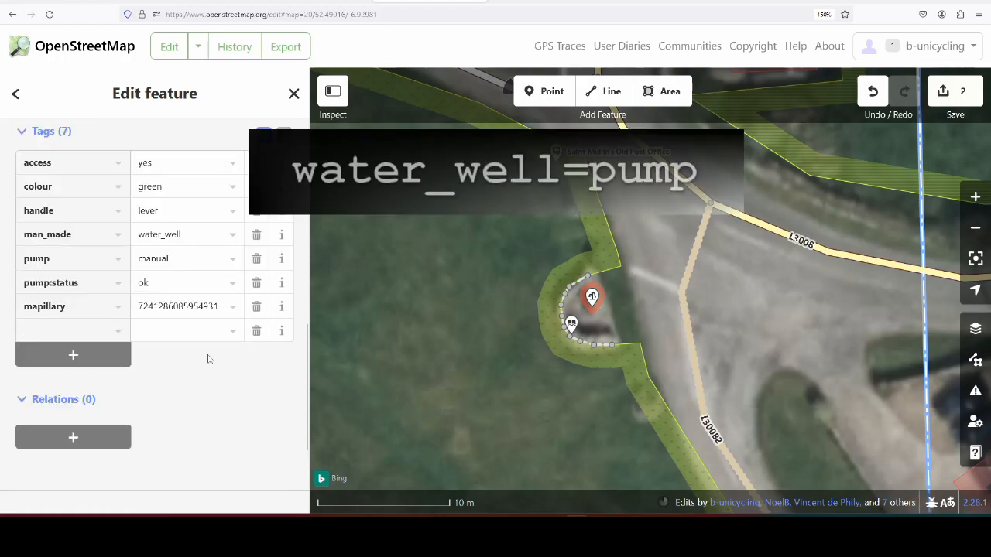
text(water)
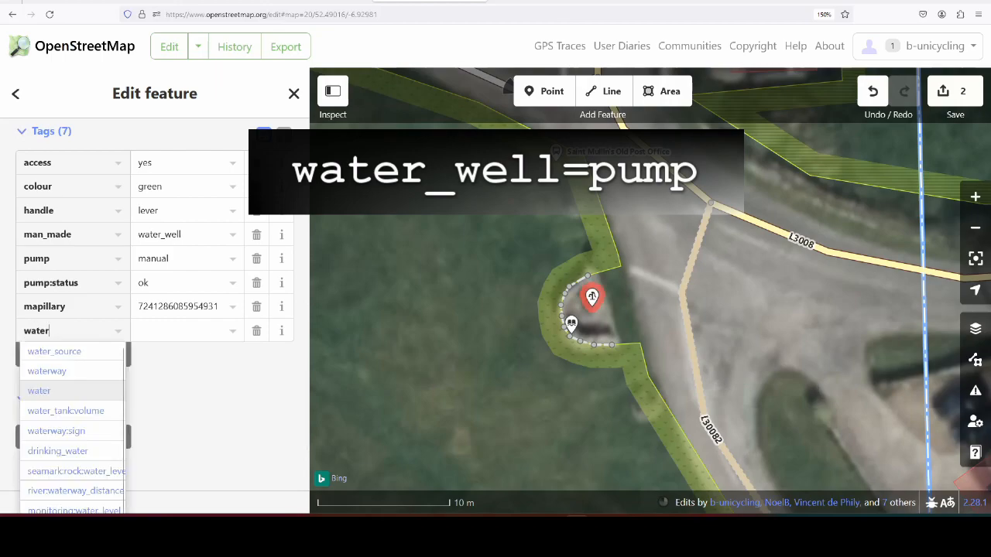
text(_well)
key(Tab)
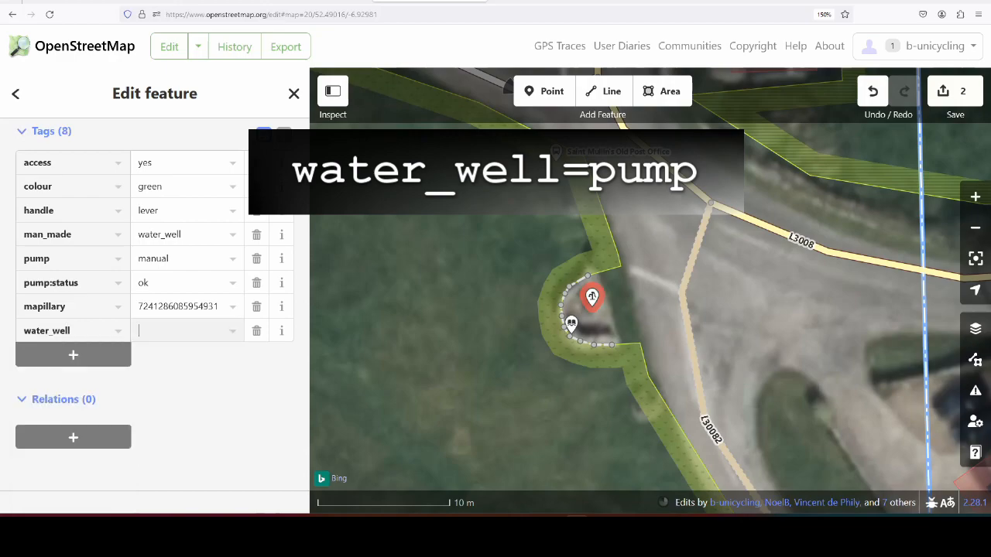
text(pump)
click(197, 376)
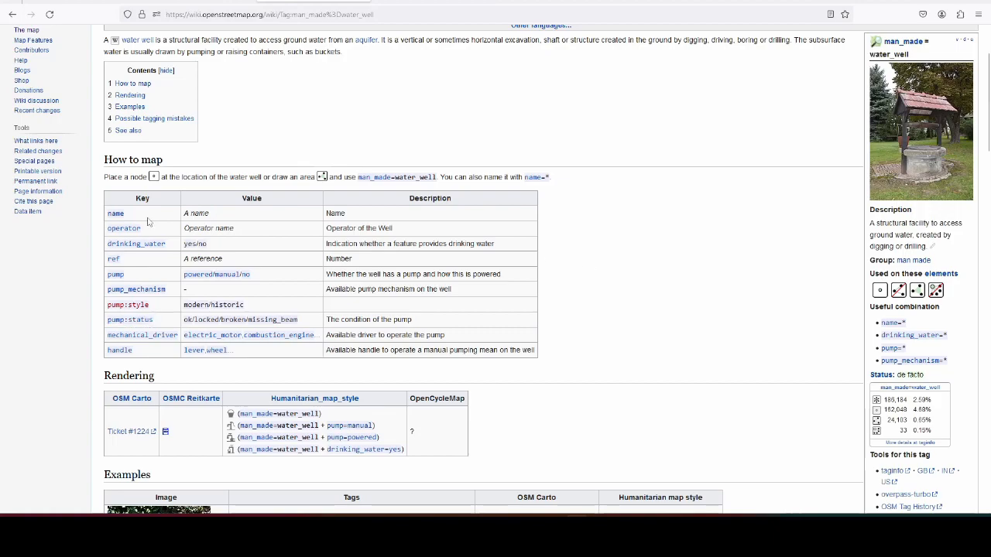
Review the OpenStreetMap Wiki page for man_made=water_well, including its table of recommended keys under How to map.
scroll(242, 204, up, 3)
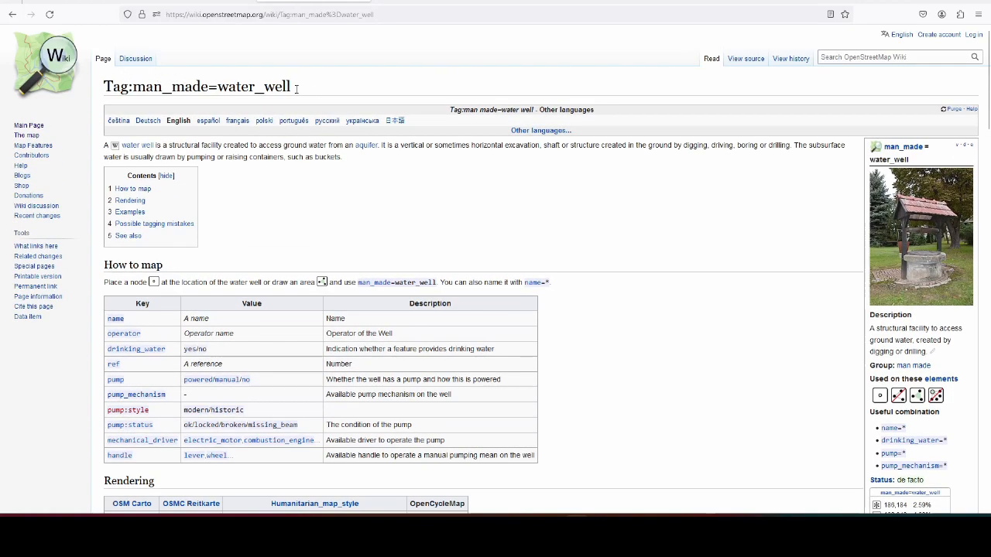
scroll(326, 90, down, 3)
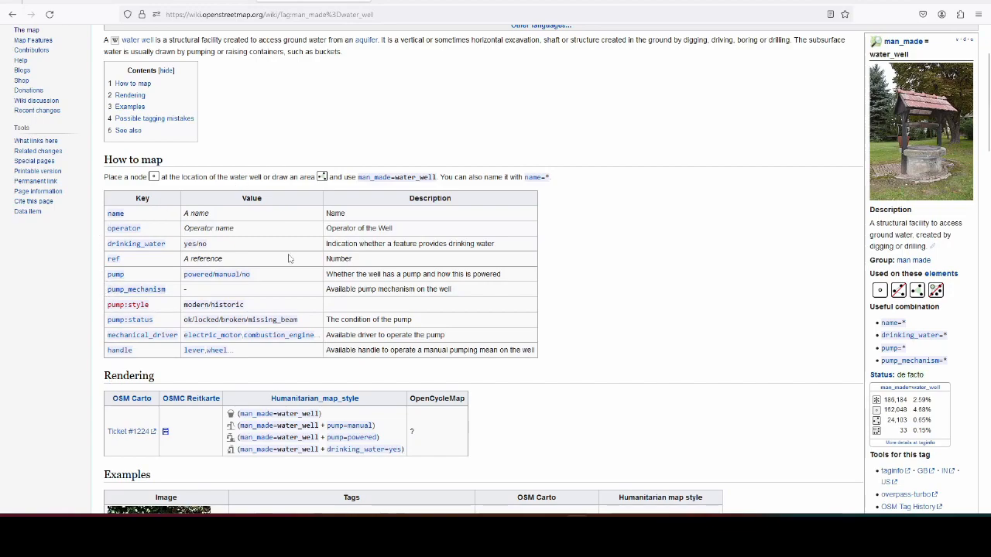
scroll(288, 259, up, 3)
scroll(342, 193, down, 3)
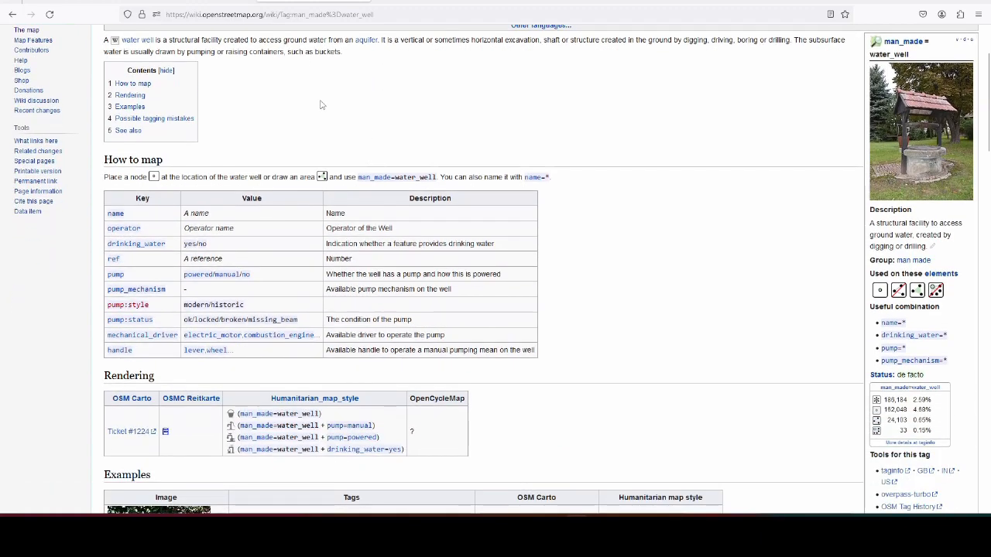
Switch back to the OpenStreetMap editor and begin saving the edits with the changeset comment "added details to pump".
click(433, 2)
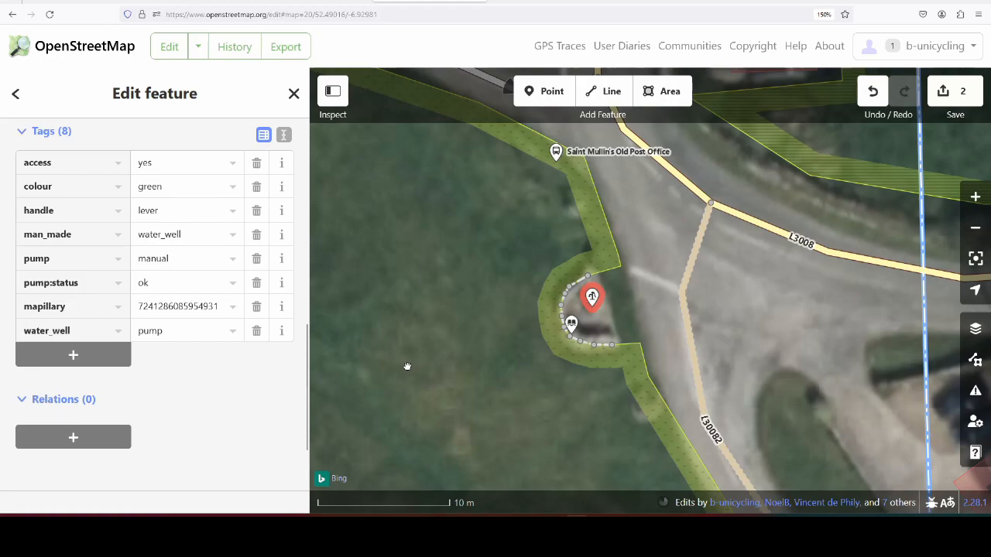
scroll(491, 305, down, 2)
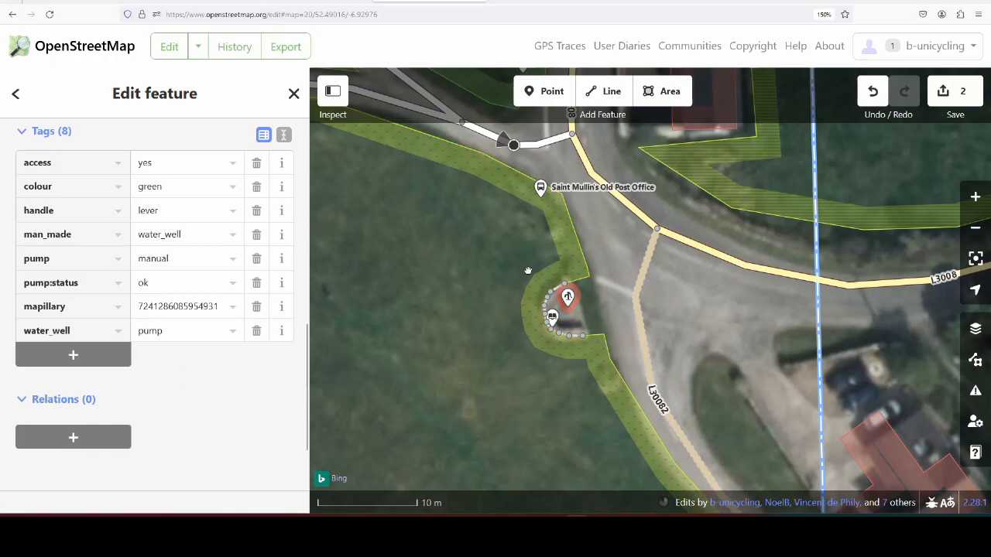
scroll(531, 260, down, 2)
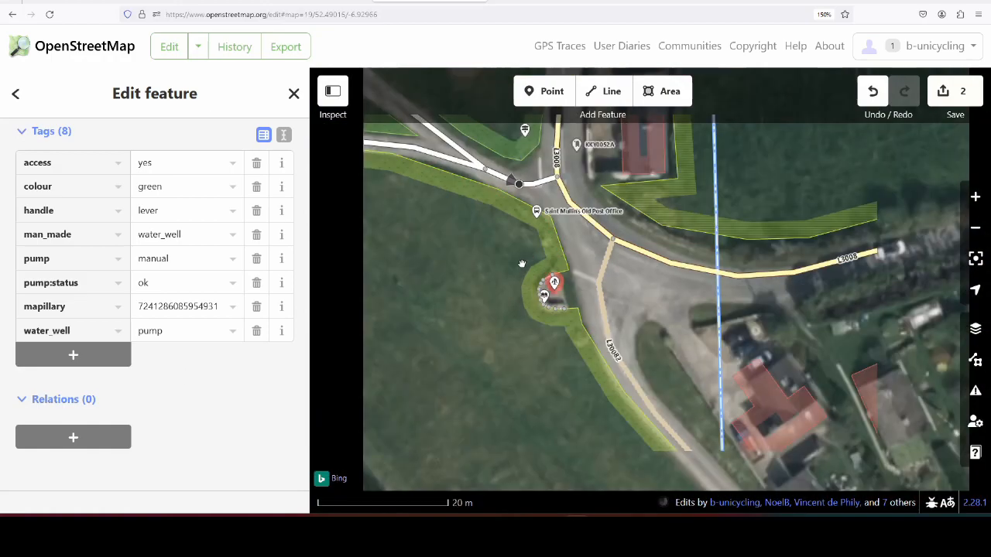
click(967, 95)
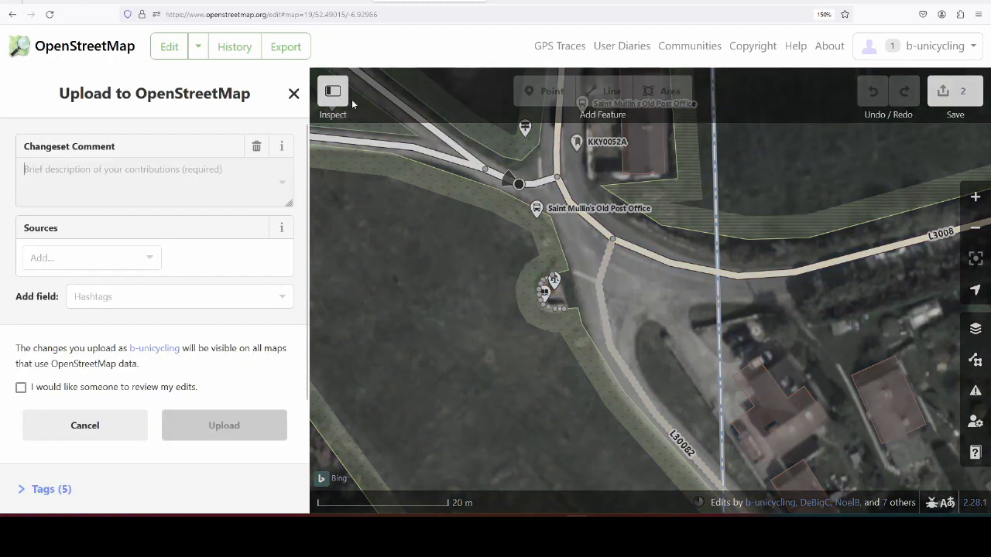
text(added )
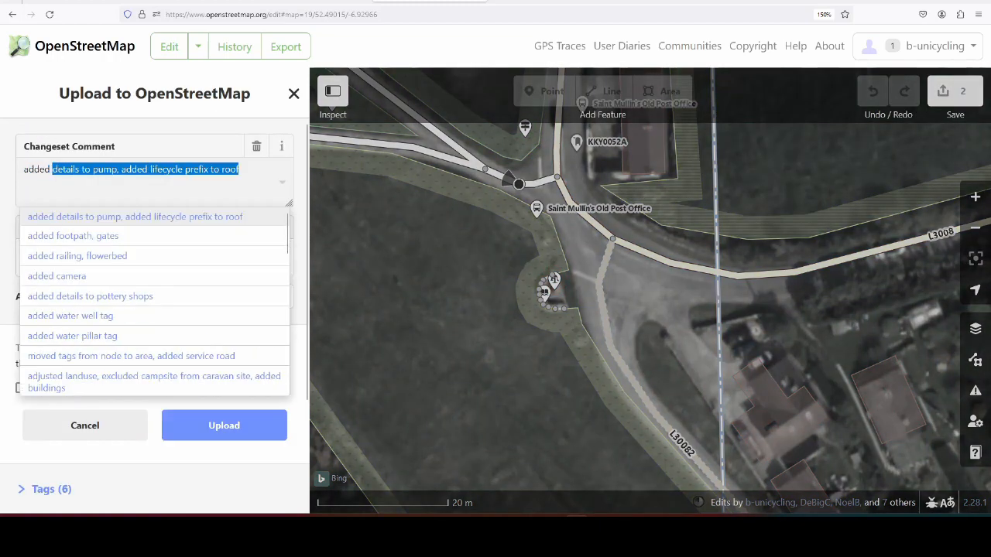
text(details to )
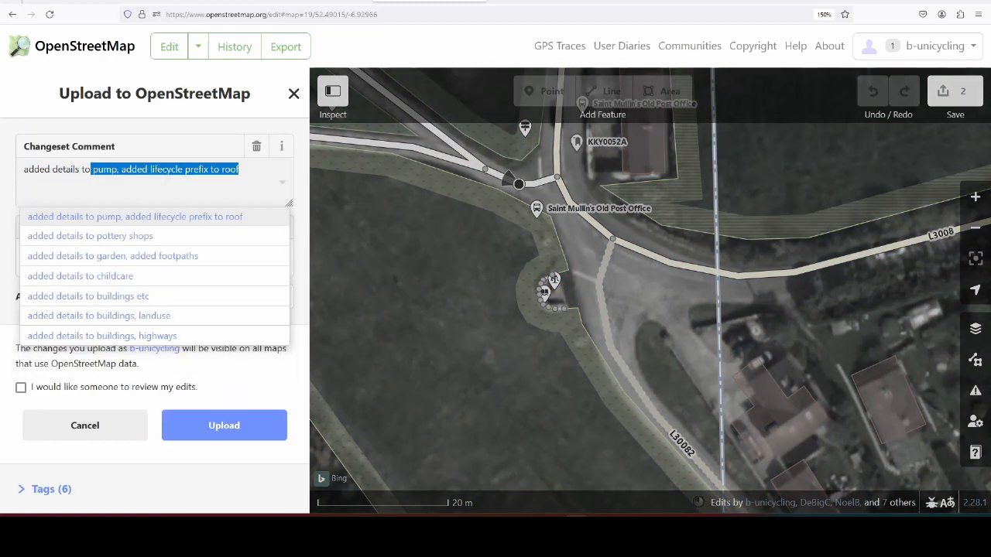
text(pump)
key(Tab)
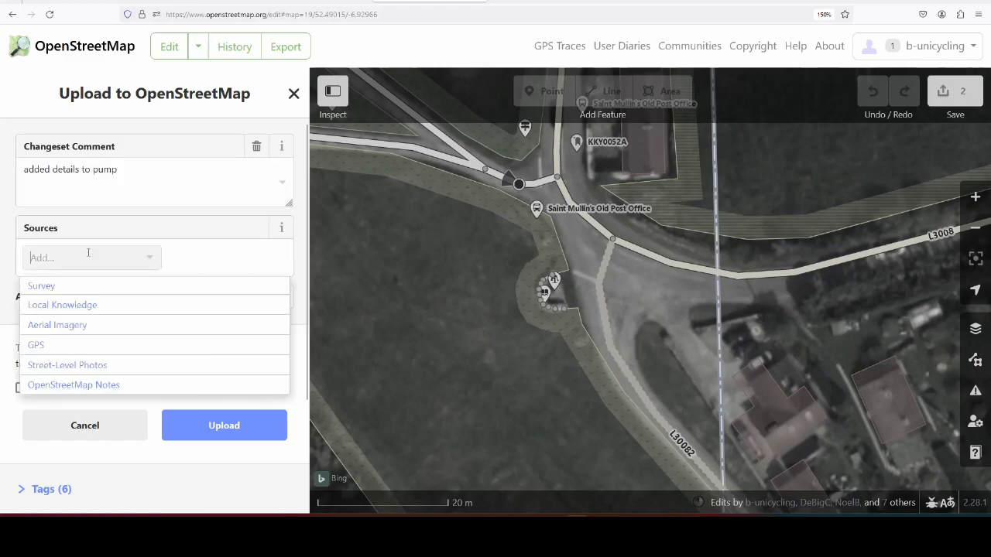
Upload the changeset with Survey and Street-Level Photos as its sources, and return to the main OpenStreetMap map.
click(64, 288)
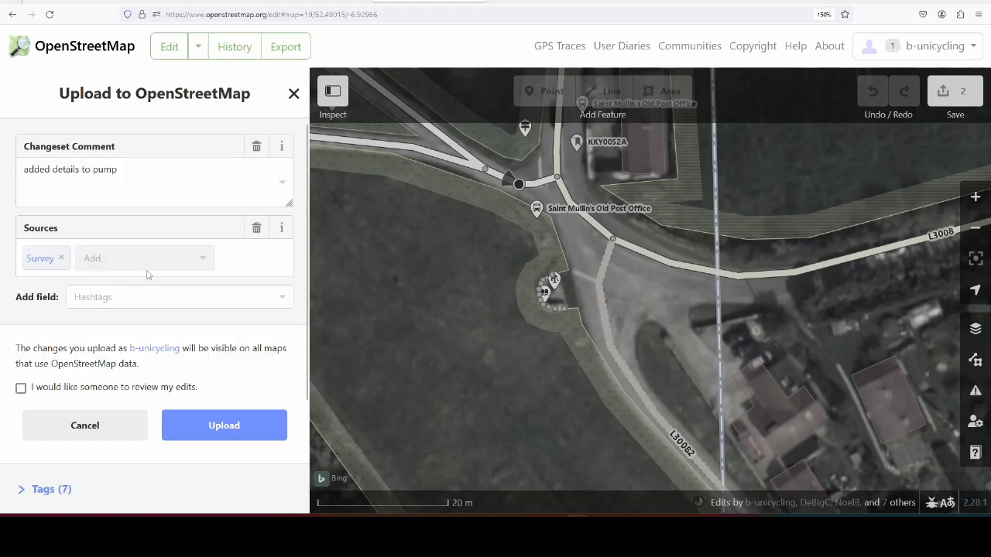
text(streetlevel imagery)
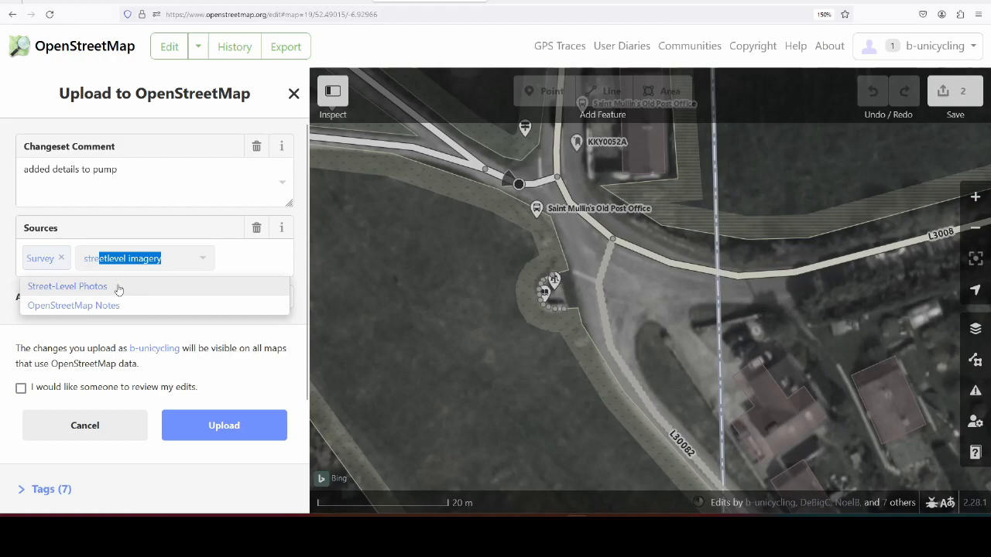
click(119, 288)
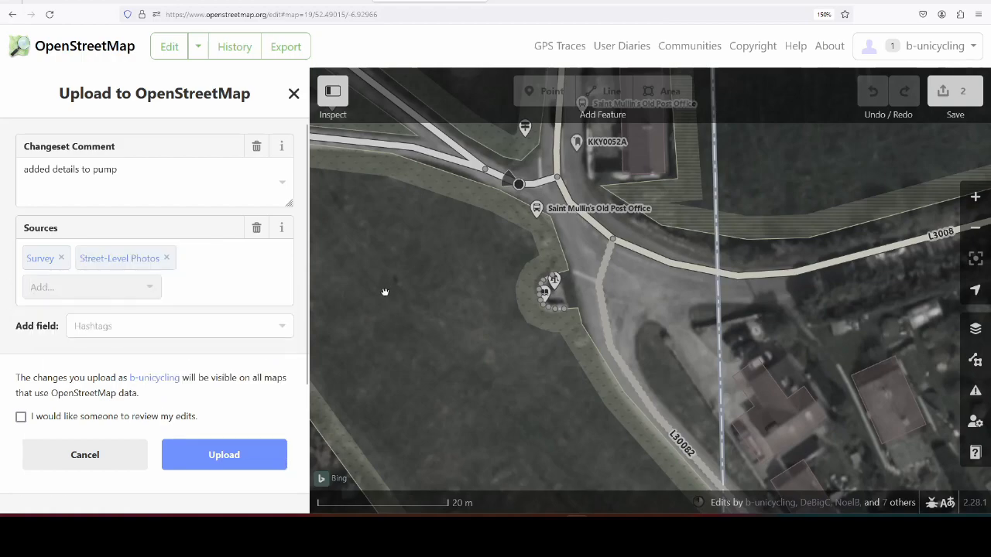
click(239, 458)
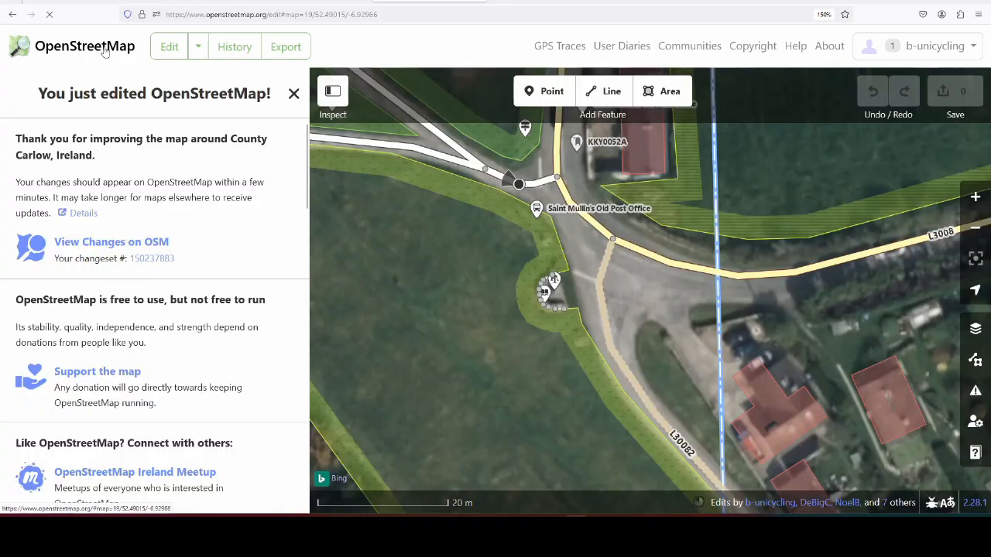
click(104, 49)
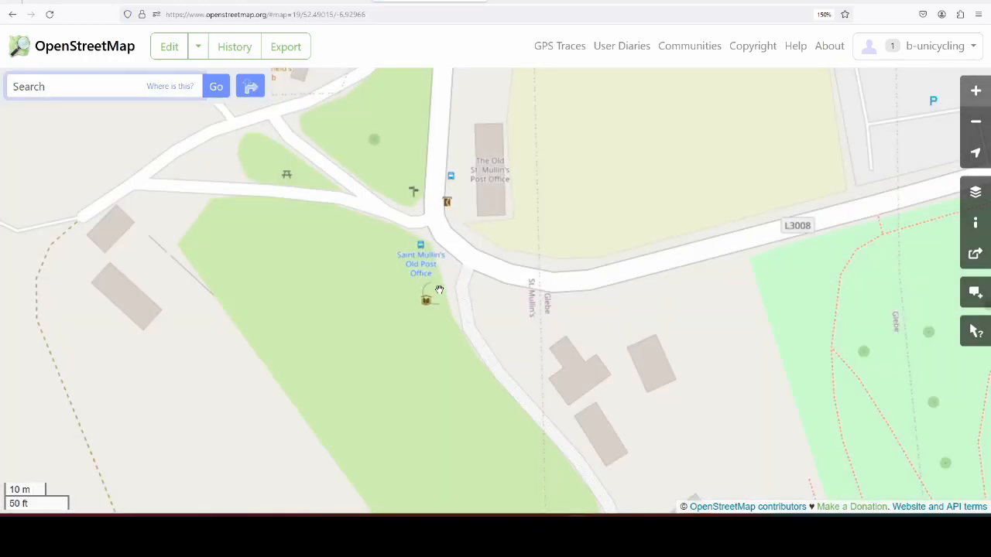
Open overpass turbo and use its query wizard to build and run the query man_made=water_well in "County Carlow".
click(520, 3)
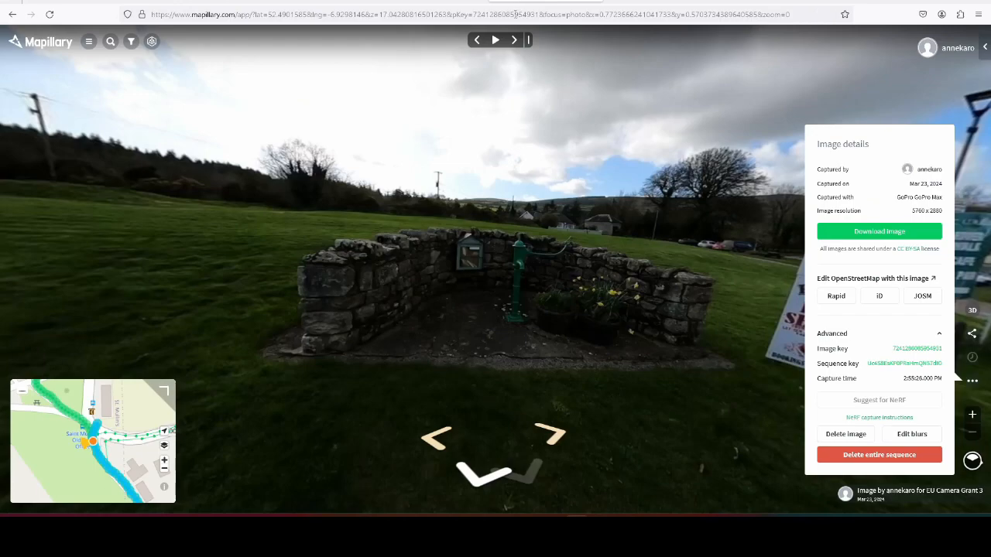
click(516, 14)
text(overp)
key(Return)
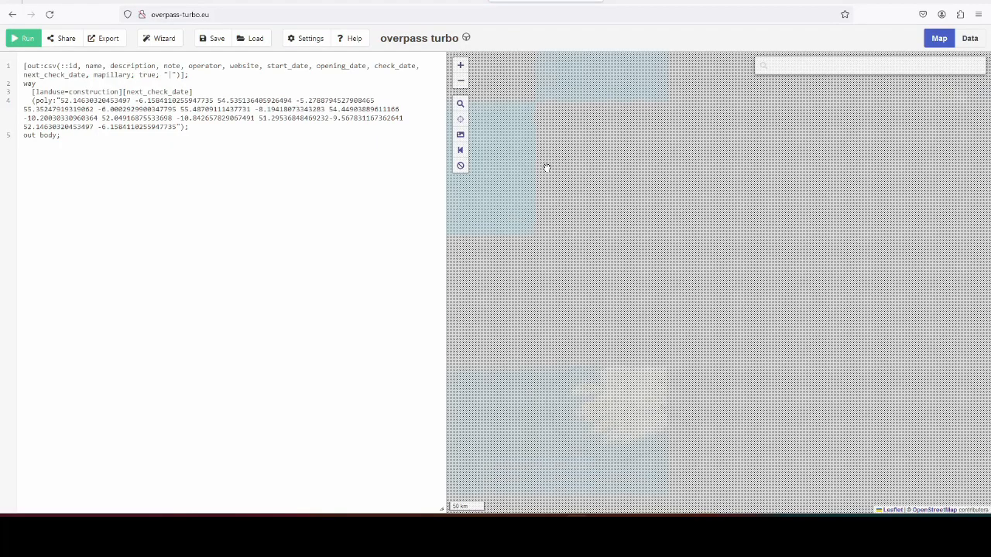
click(156, 38)
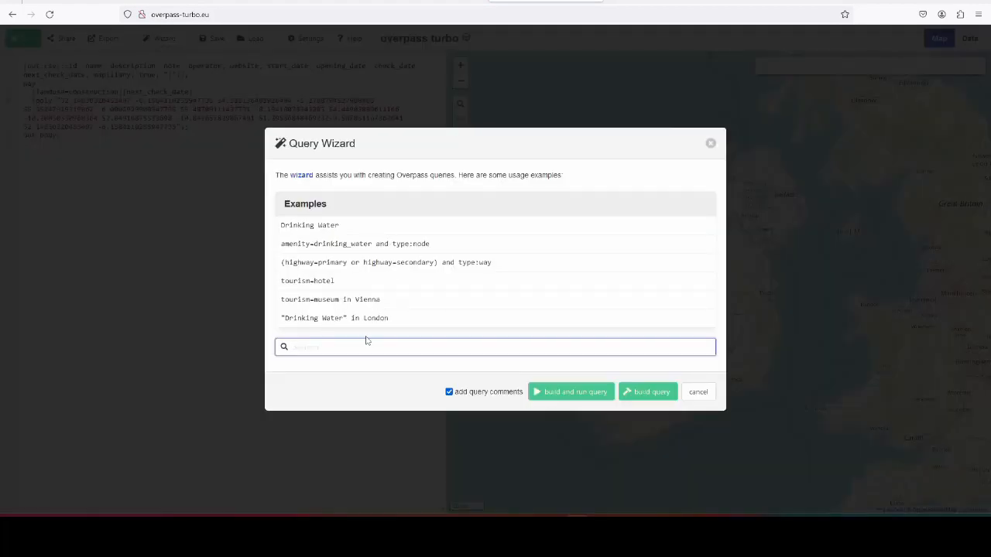
text(man_made=water_well in "County Carlow)
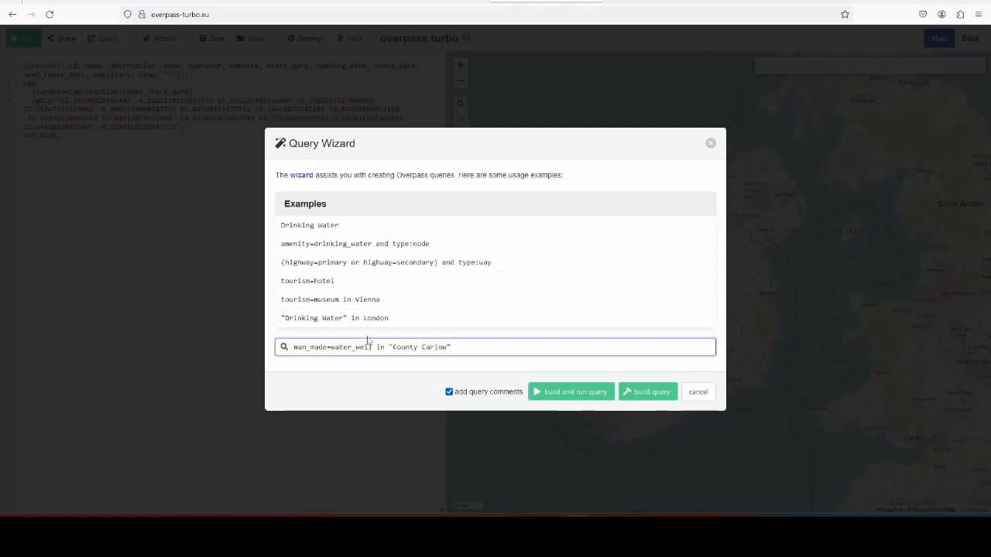
click(593, 392)
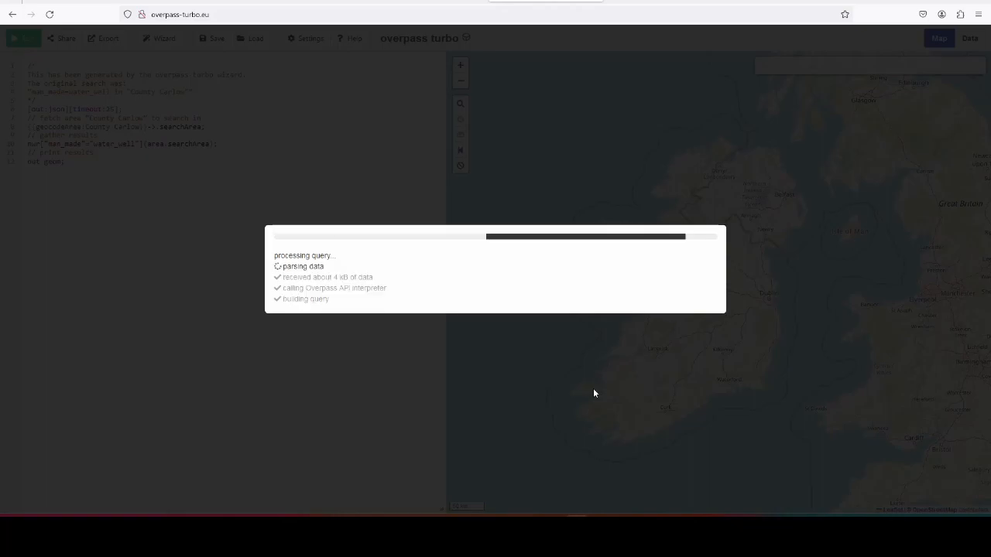
Examine the distribution of the County Carlow water wells on the results map, down to the village of Borris.
scroll(798, 364, up, 1)
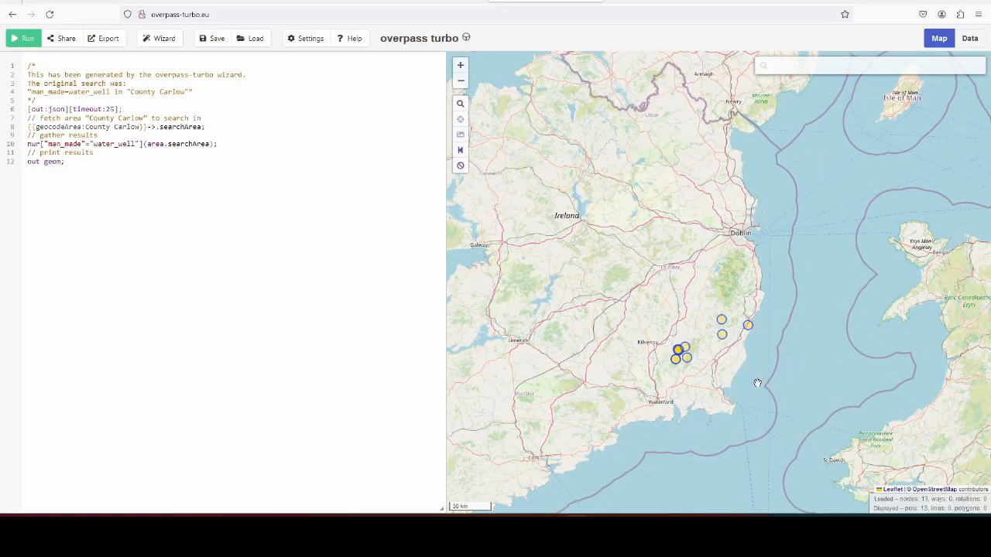
scroll(739, 349, up, 2)
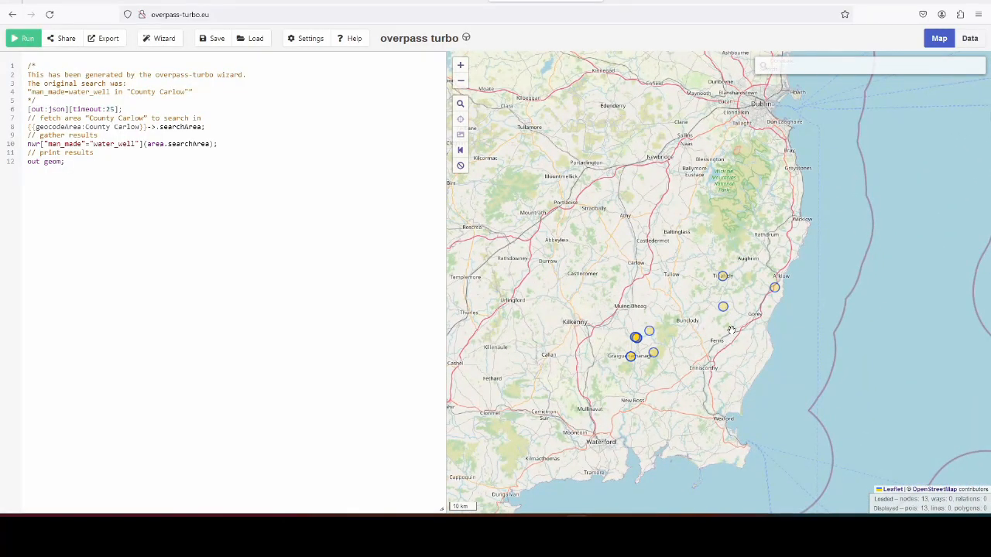
scroll(642, 355, up, 2)
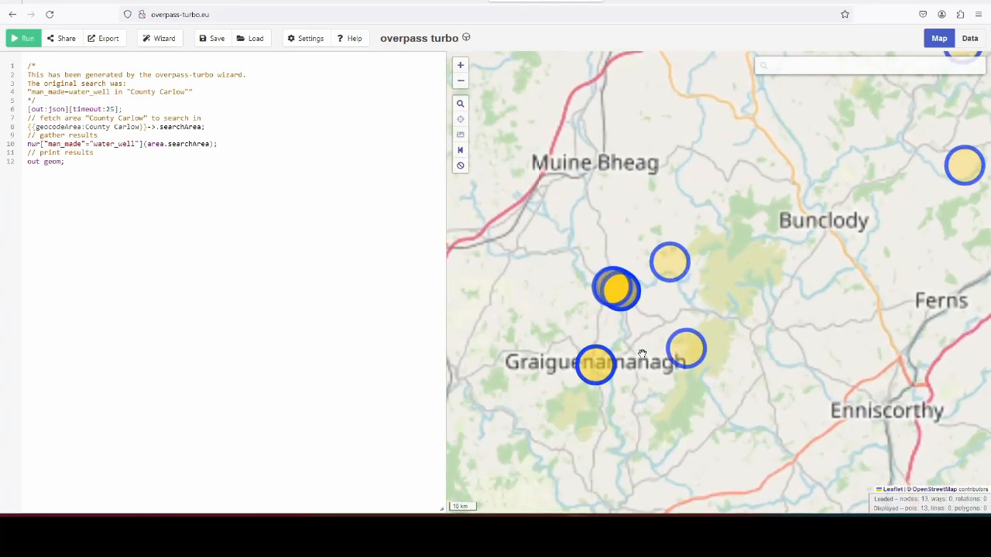
scroll(619, 304, up, 4)
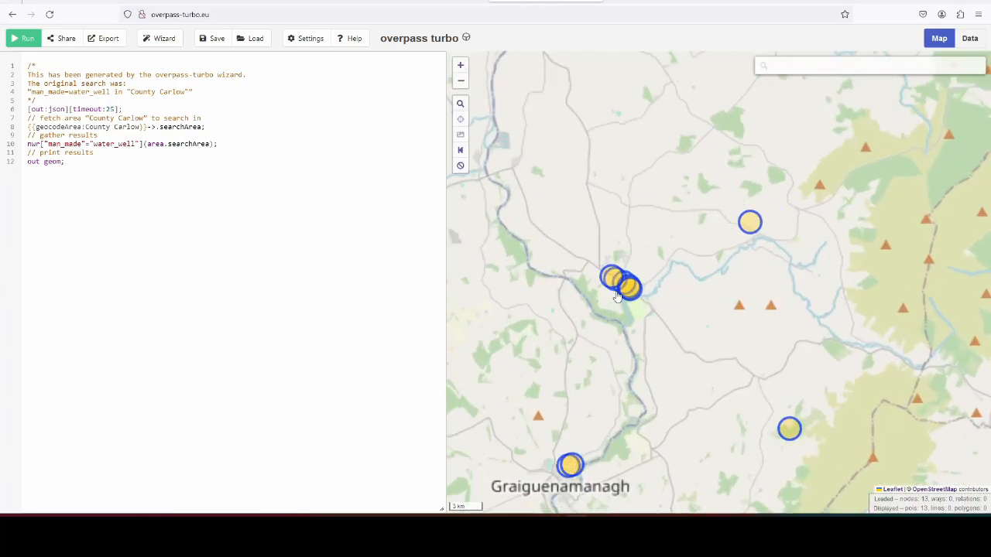
scroll(709, 302, up, 1)
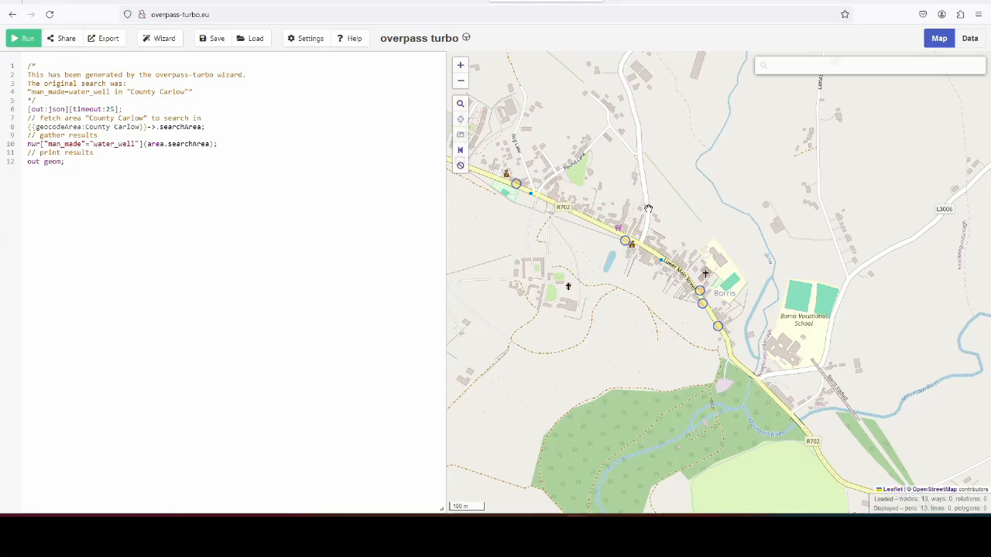
Inspect the tags of the well near The Quay and the well on Saint Mullins Road beside the R703 in Graiguenamanagh.
scroll(608, 194, down, 4)
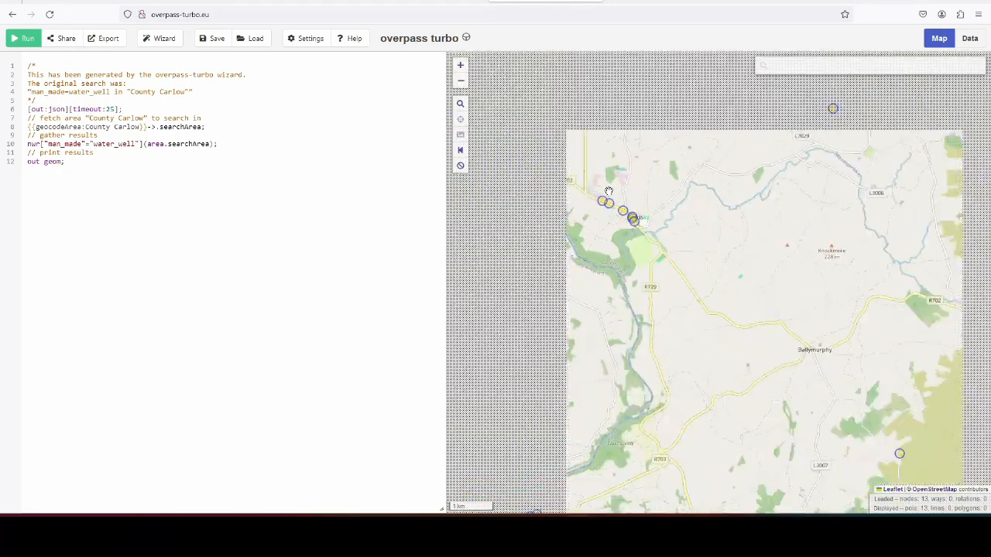
scroll(570, 348, up, 4)
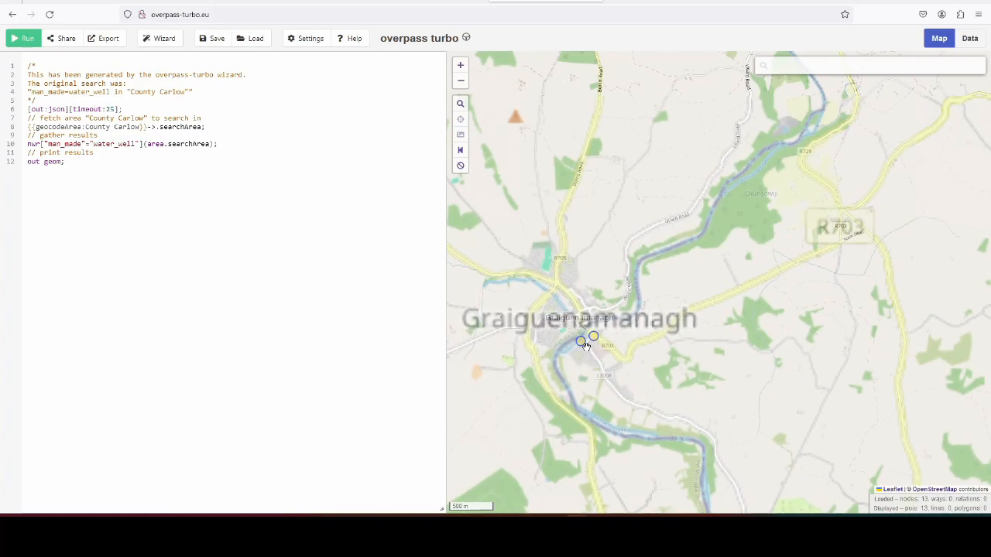
scroll(586, 347, up, 2)
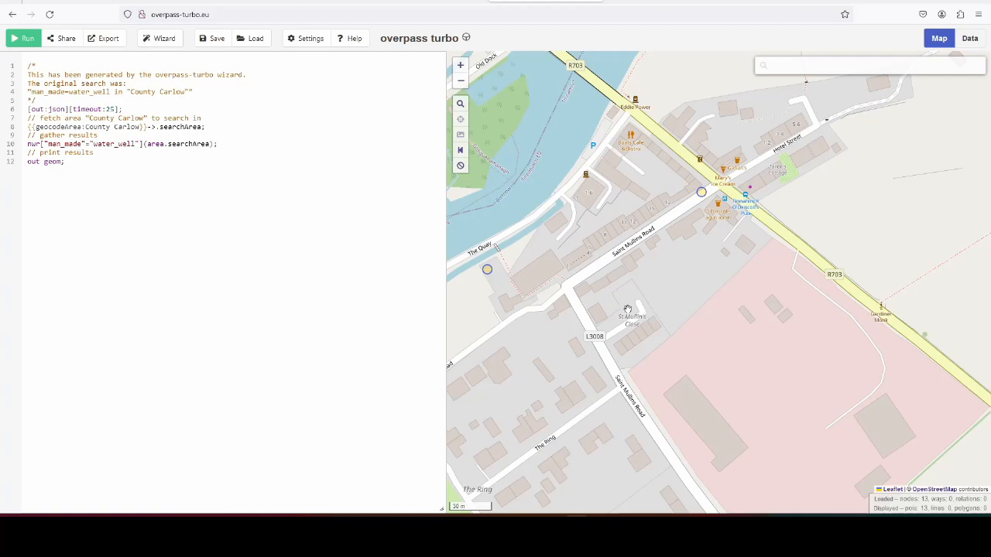
scroll(628, 309, down, 1)
scroll(628, 309, up, 2)
scroll(631, 304, down, 1)
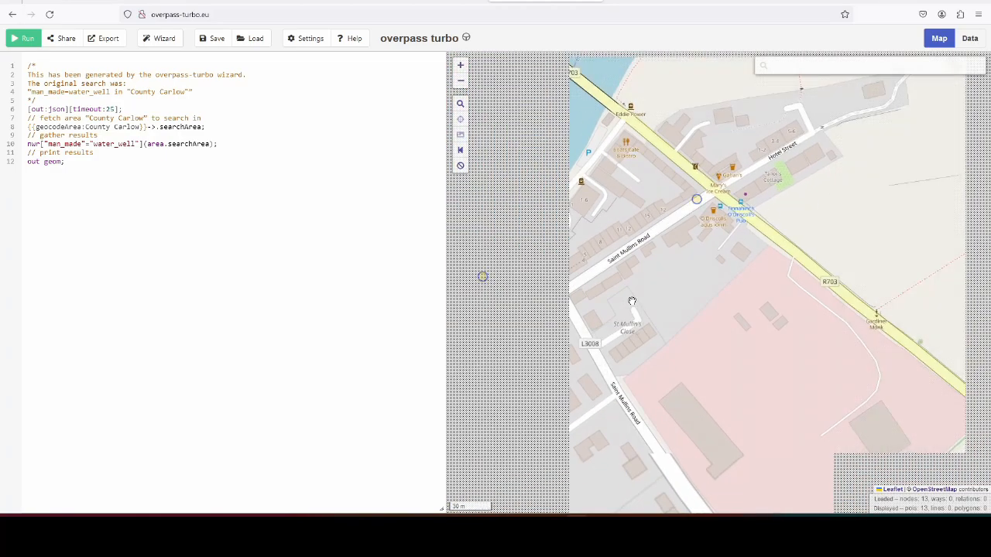
click(483, 277)
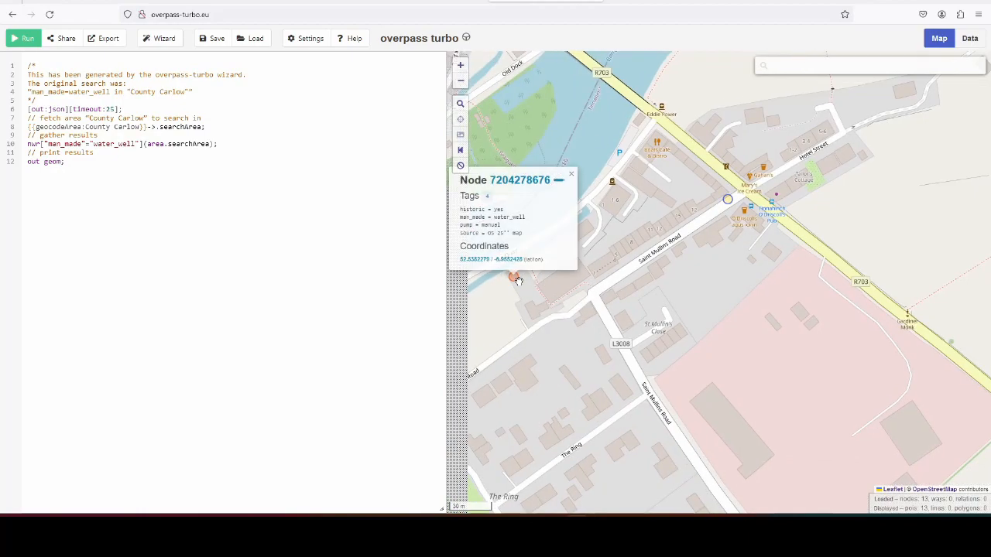
click(604, 188)
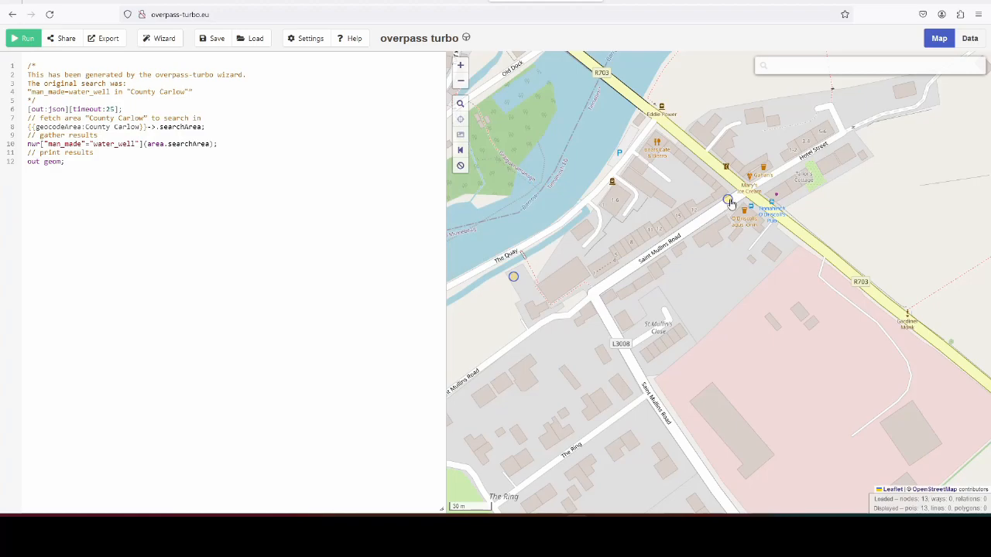
click(729, 202)
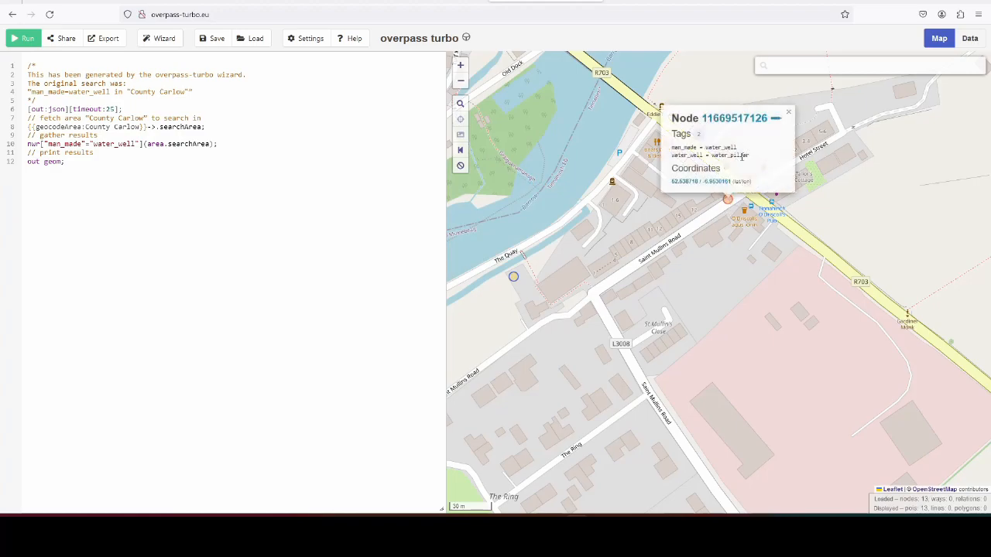
click(726, 234)
Inspect the tags of the three westernmost wells along the R702 through Borris, one after another.
scroll(621, 294, down, 3)
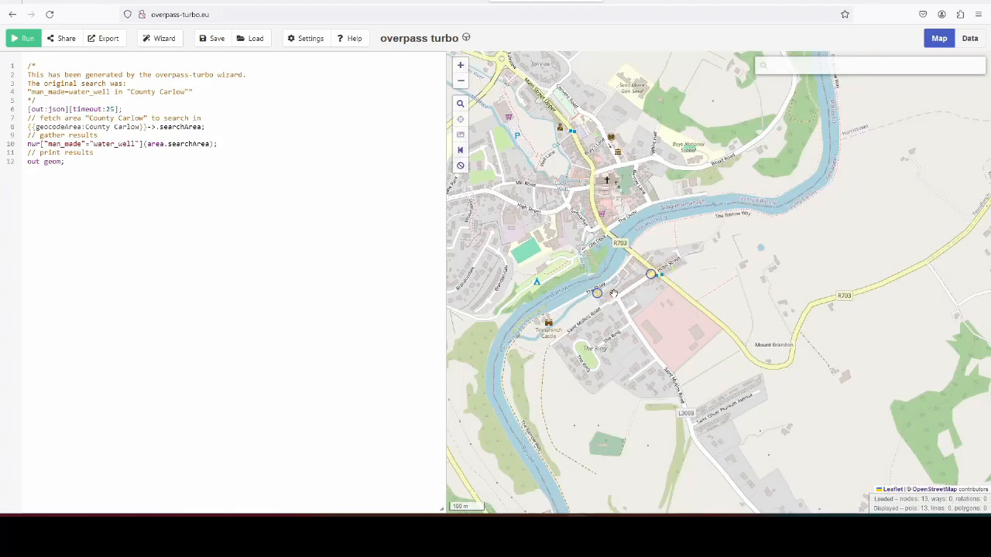
scroll(587, 288, down, 4)
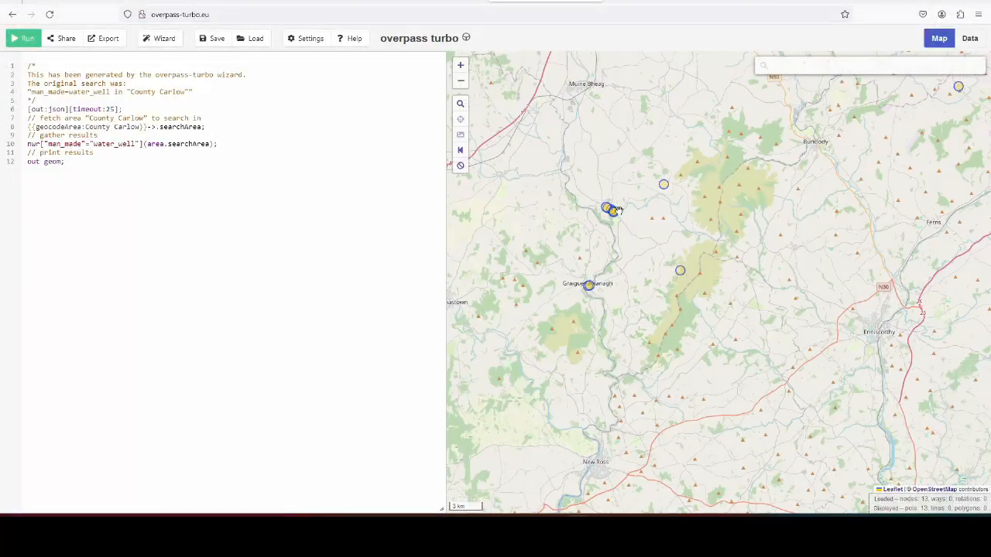
scroll(587, 208, up, 1)
scroll(586, 207, up, 3)
click(511, 181)
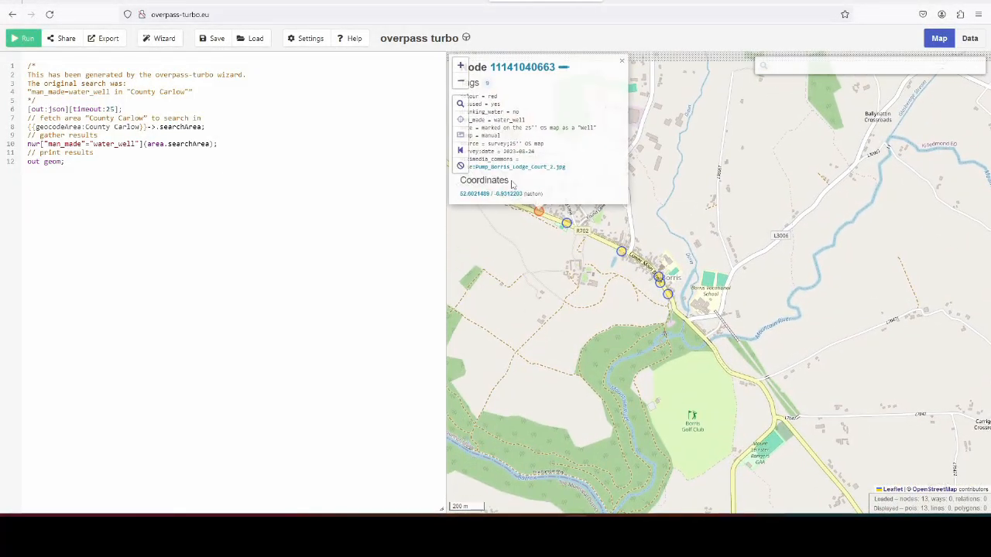
click(613, 244)
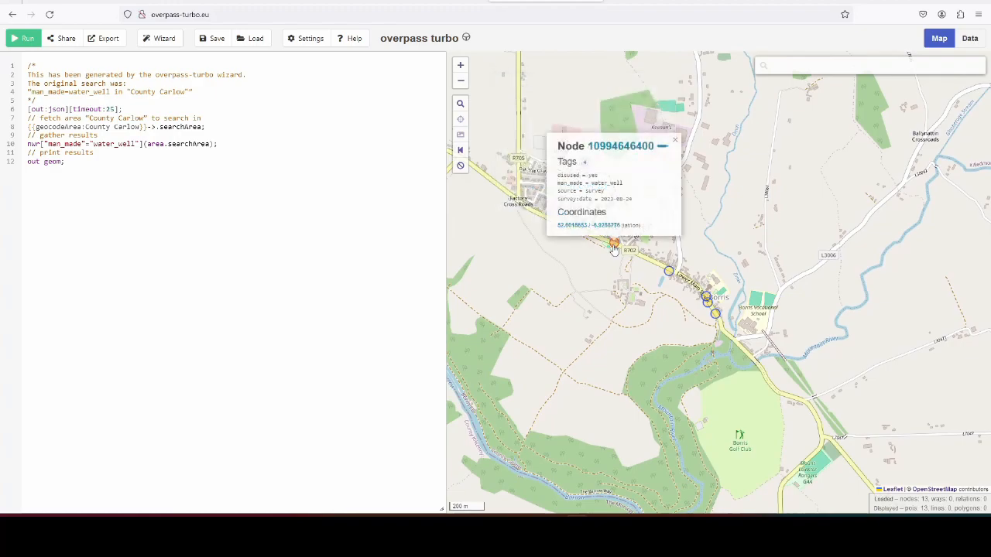
click(669, 272)
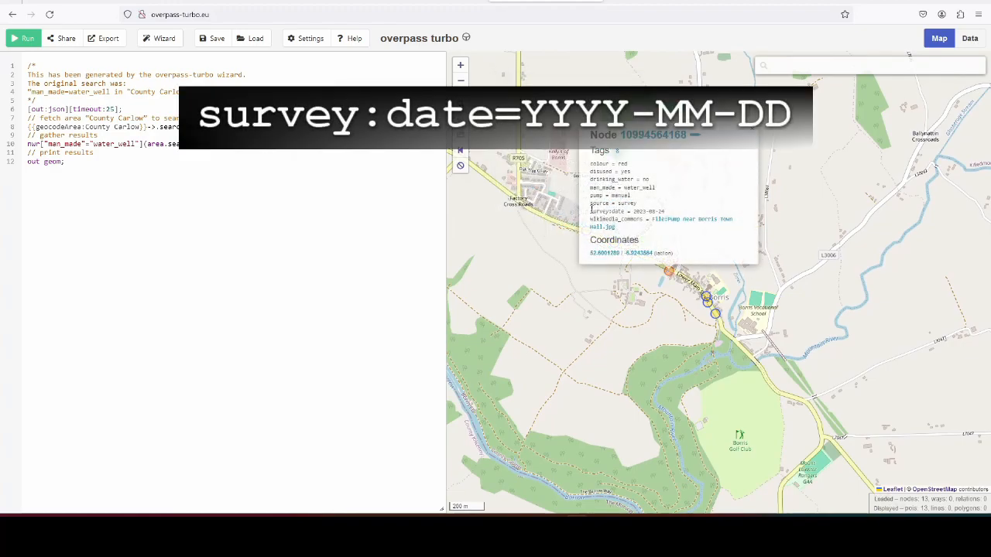
Enlarge the page and highlight the survey:date tag of the well near Borris Town Hall.
key(ctrl+plus)
key(ctrl+plus)
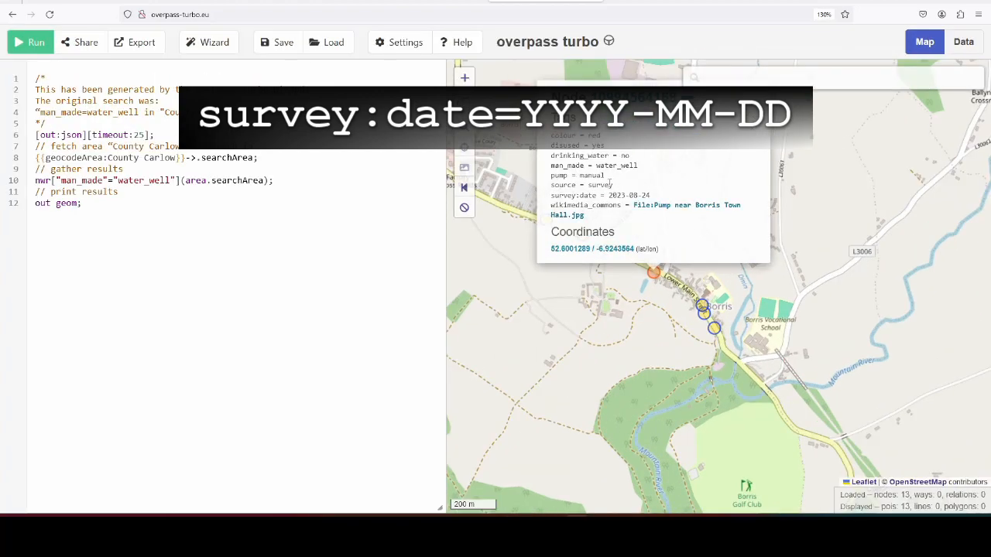
drag(574, 290, 641, 393)
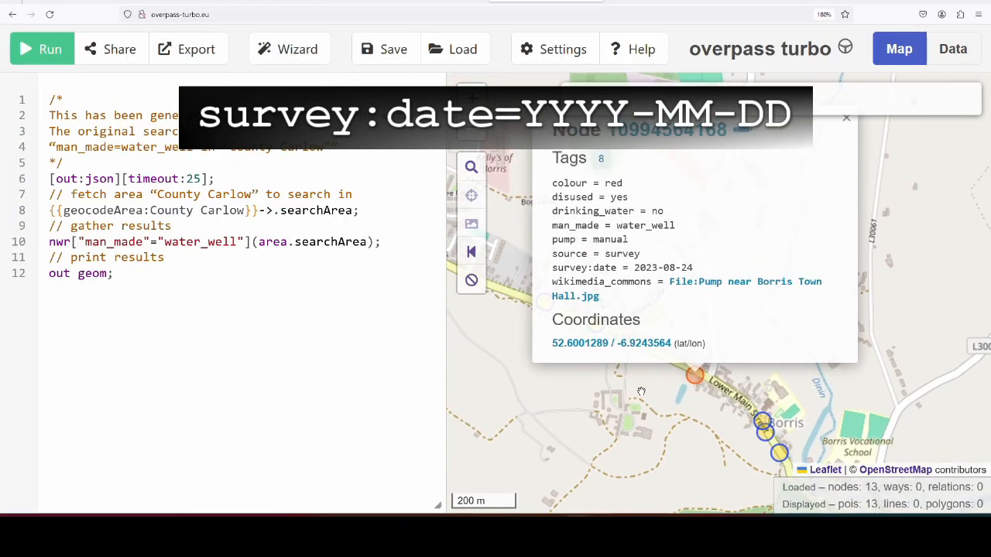
drag(553, 274, 709, 270)
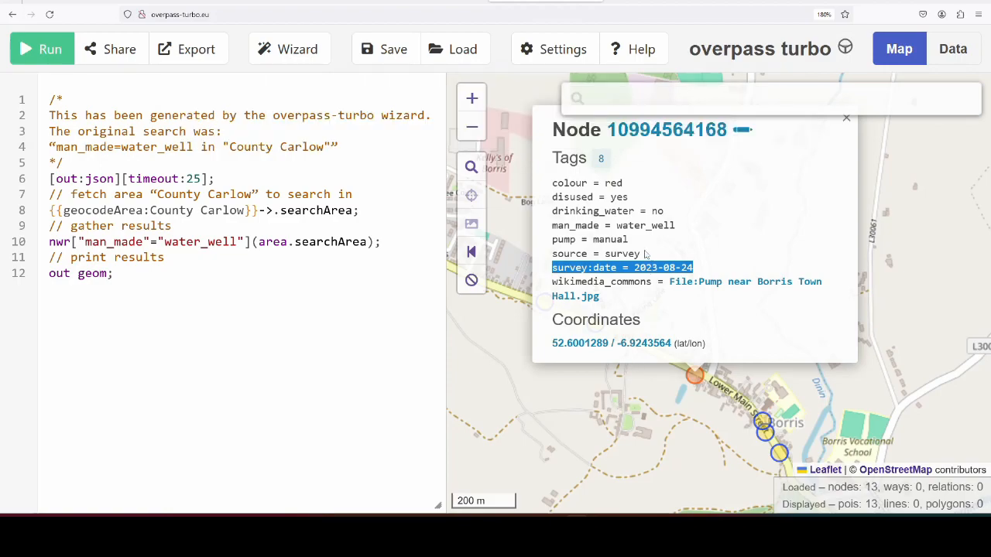
Restore the normal page zoom and inspect the tags of the southeasternmost well on the main street in Borris.
key(ctrl+minus)
key(ctrl+minus)
key(ctrl+minus)
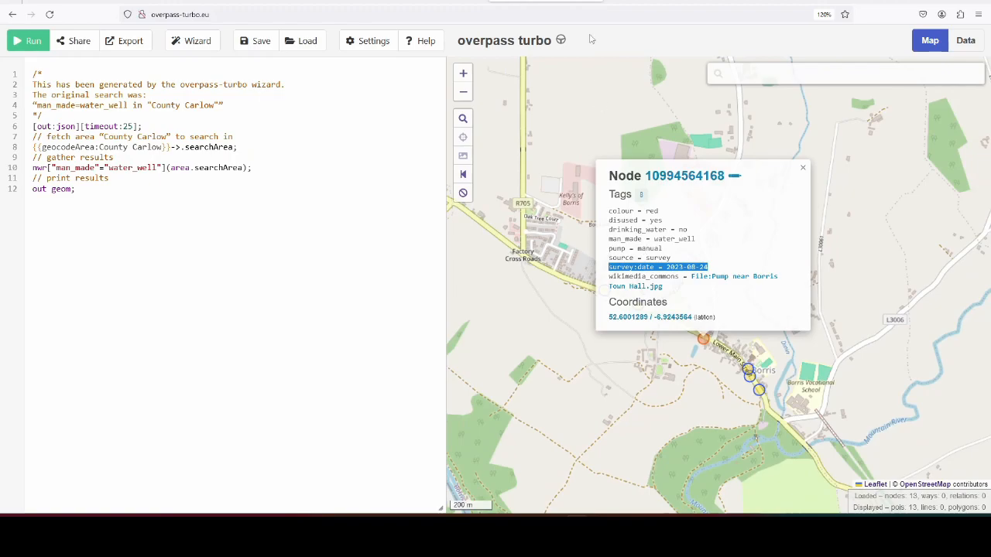
click(814, 17)
click(753, 372)
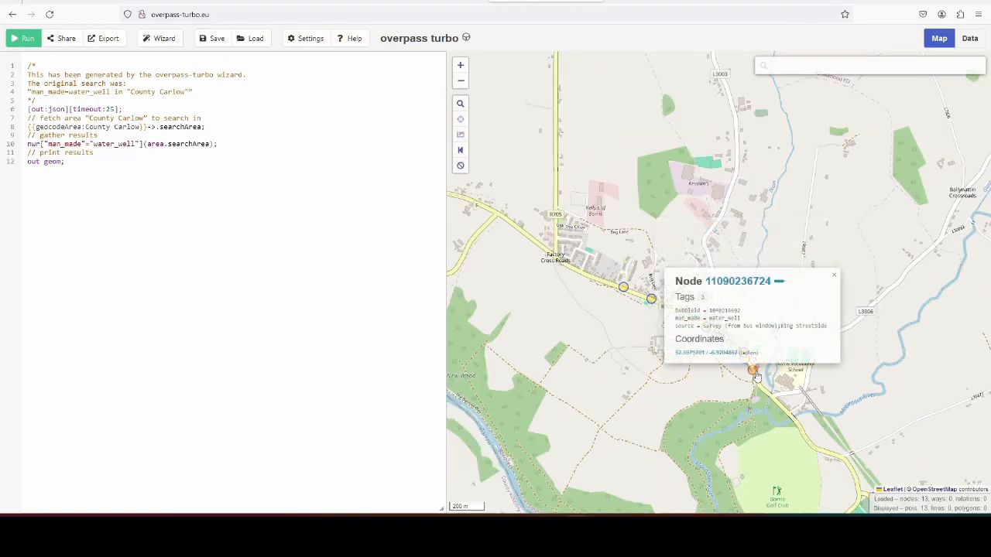
click(713, 401)
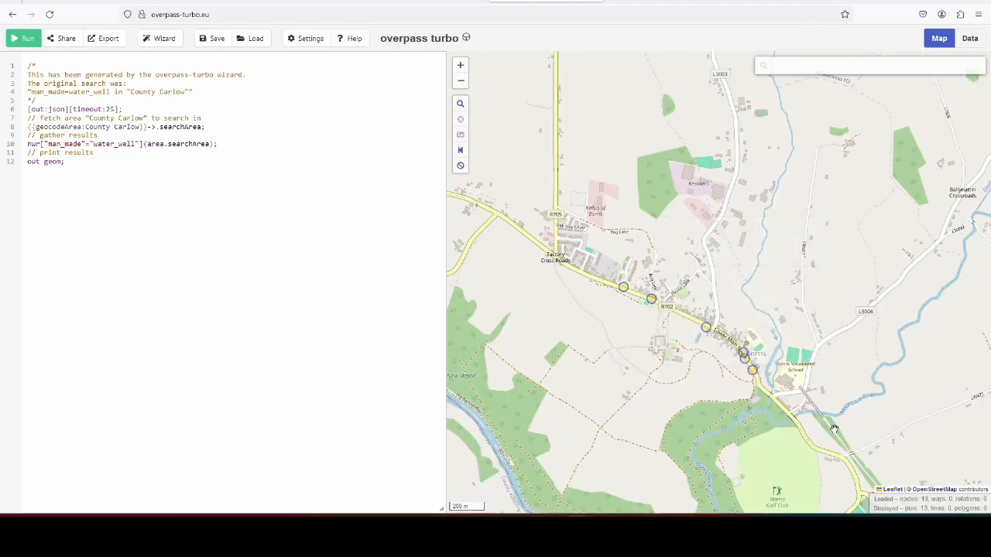
drag(833, 429, 713, 339)
scroll(713, 330, down, 1)
scroll(619, 294, down, 1)
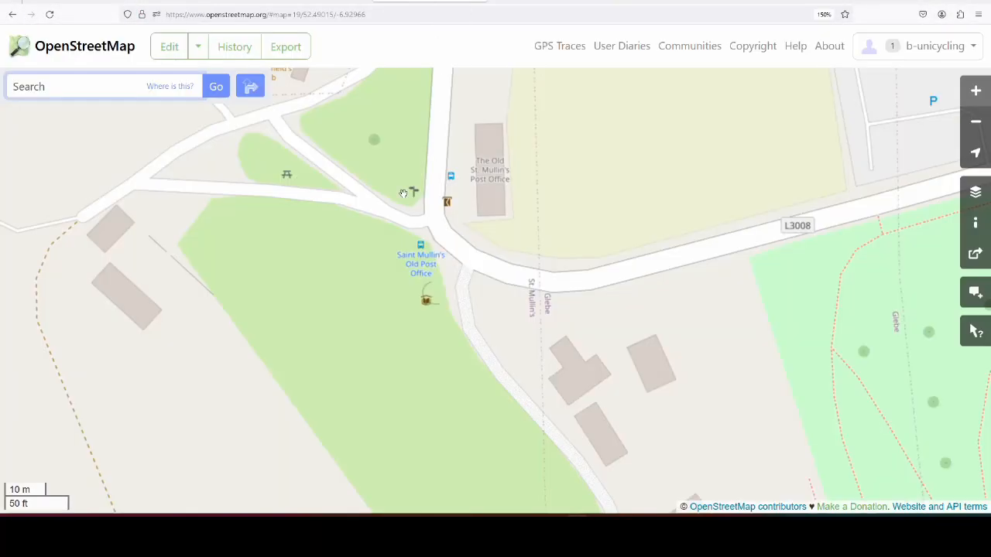
On the OpenStreetMap site, reload the map around Saint Mullin's Old Post Office to check how the pump is rendered.
scroll(450, 306, down, 1)
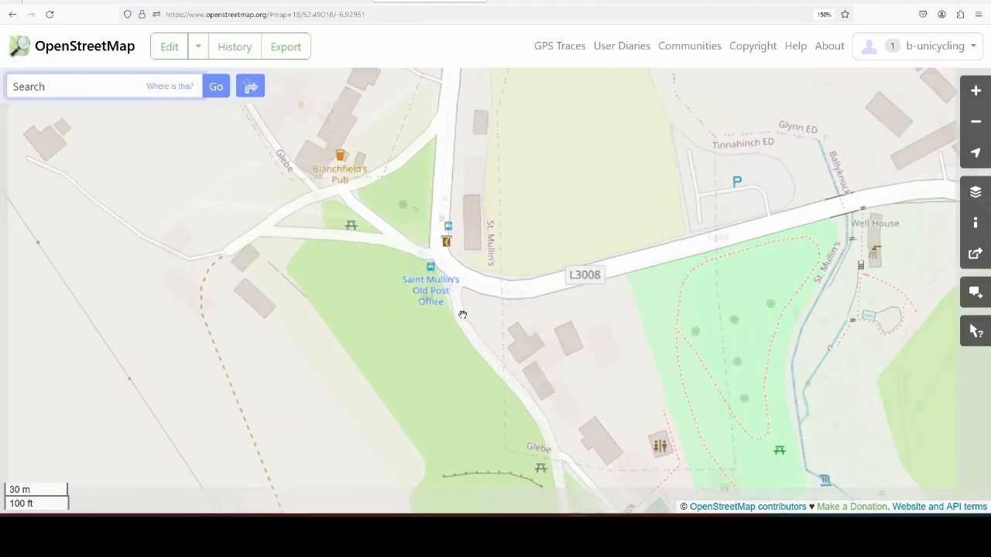
scroll(461, 314, up, 1)
key(F5)
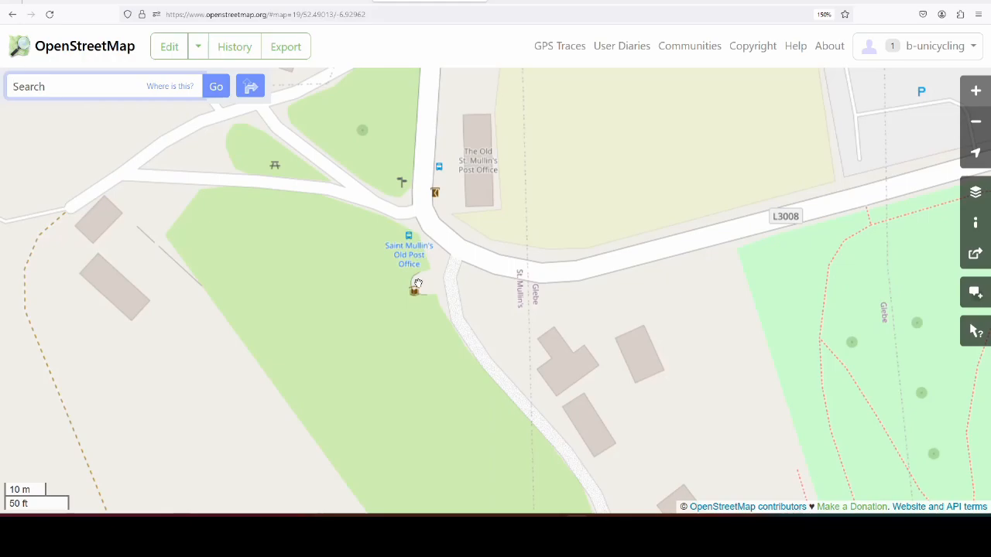
scroll(417, 284, down, 1)
scroll(421, 288, up, 1)
key(F5)
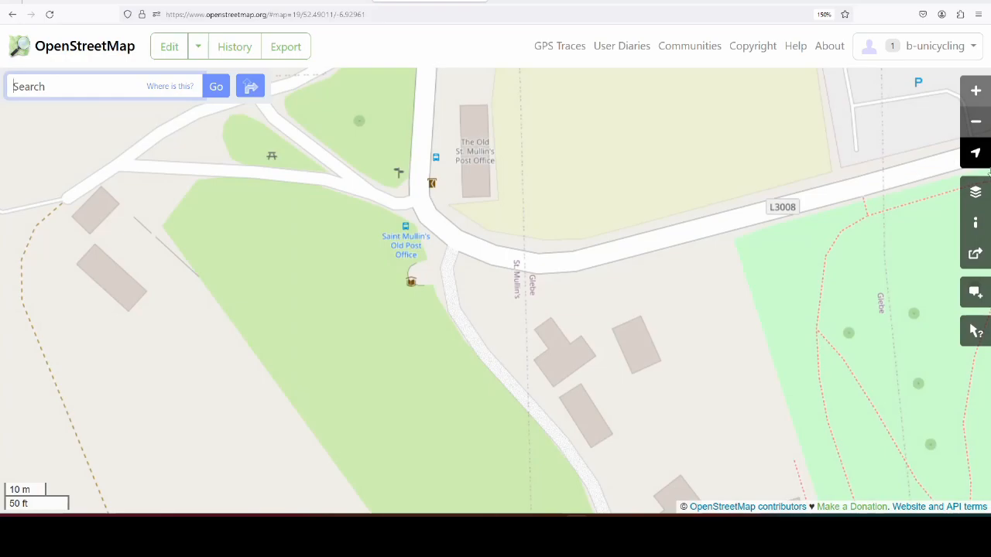
Turn on the Map Data overlay and open the pump node below the Saint Mullin's Old Post Office stop to view its tags.
click(975, 191)
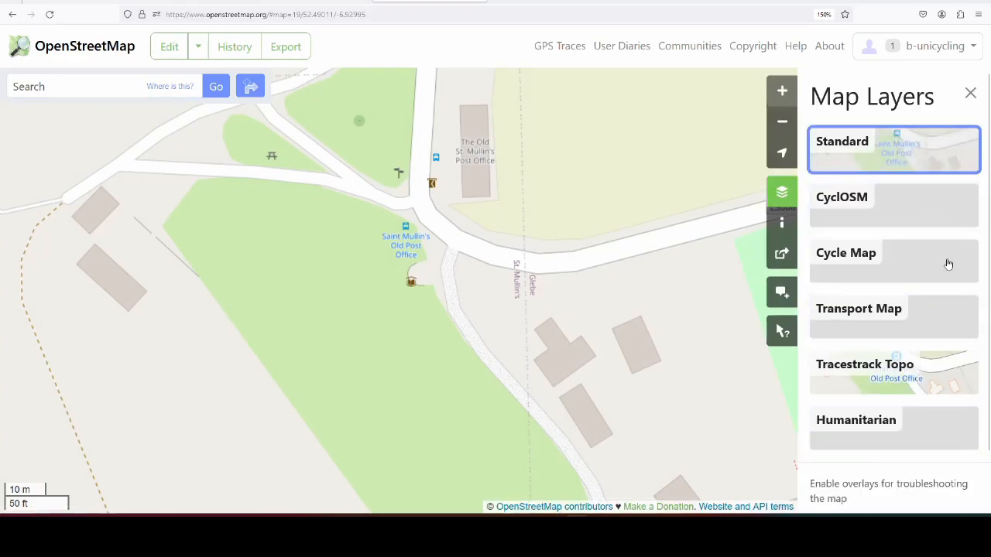
scroll(913, 340, down, 2)
click(849, 476)
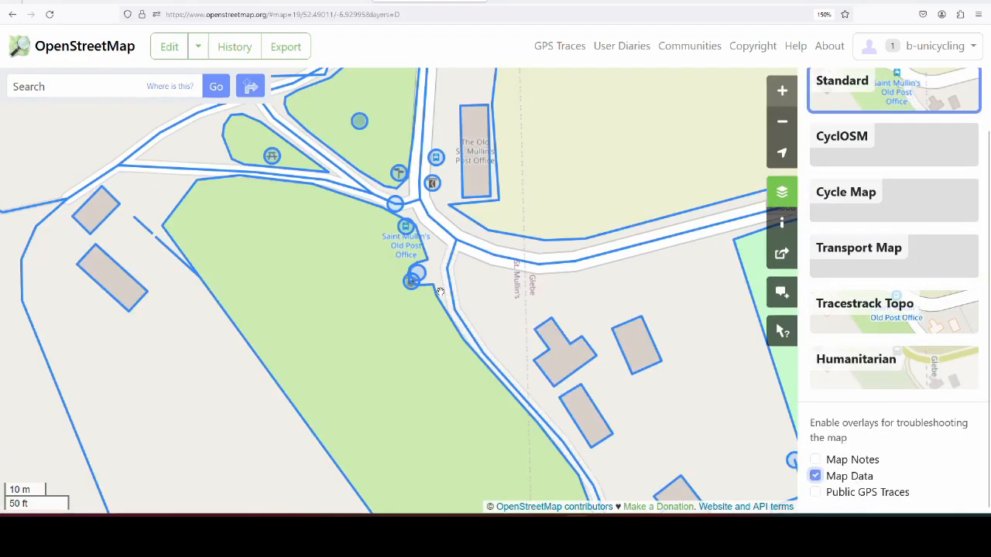
click(418, 273)
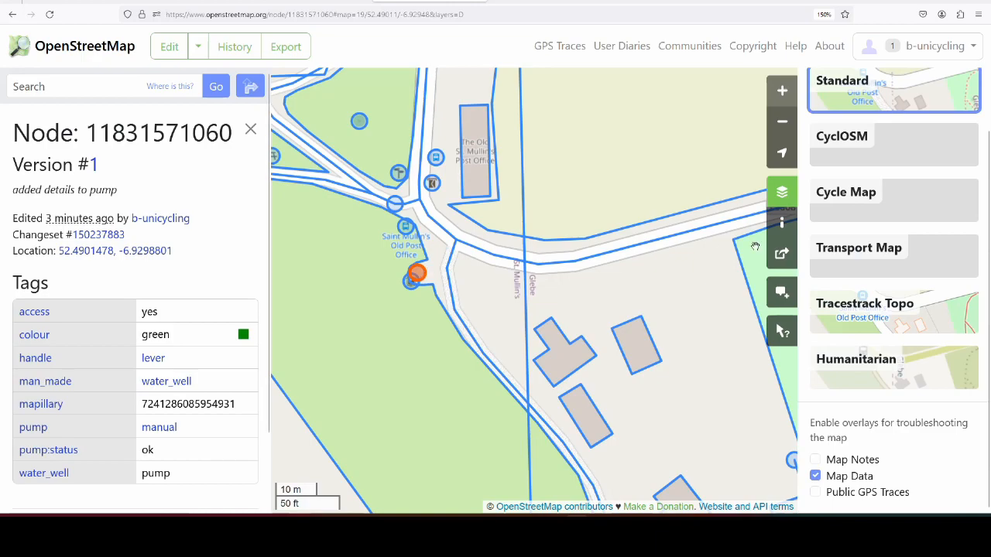
Turn off the Map Data overlay, close the node details, and look for the pump on the Humanitarian map layer.
click(816, 476)
click(870, 372)
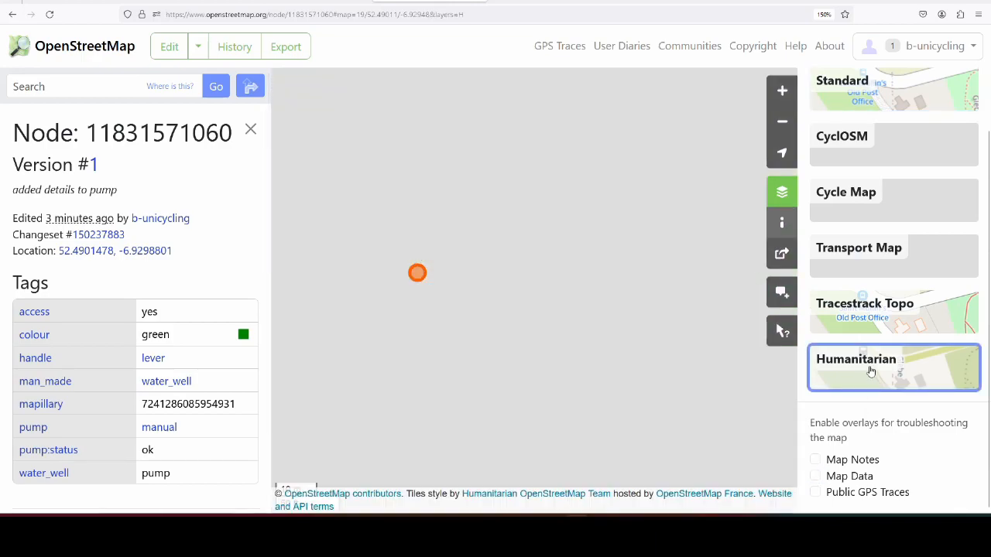
click(251, 129)
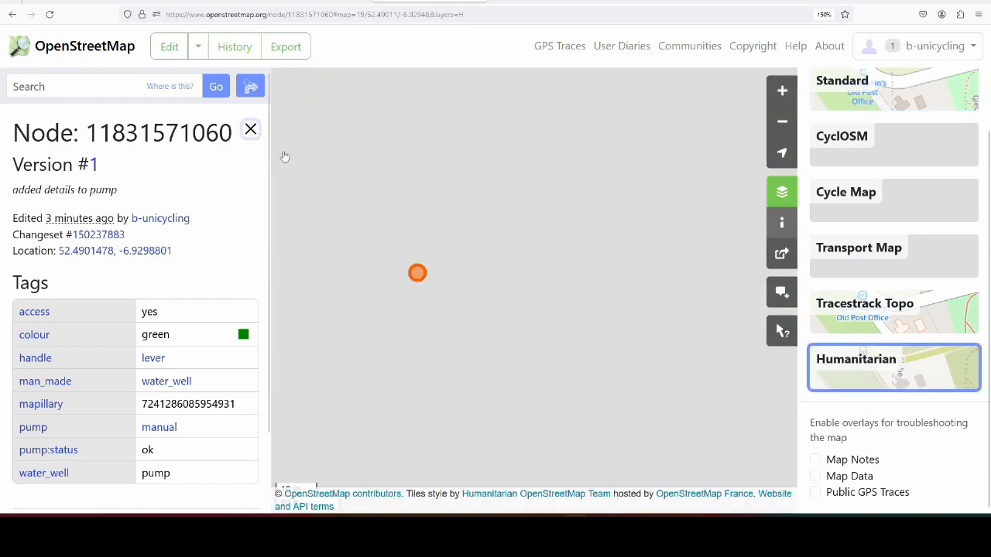
scroll(364, 272, down, 2)
scroll(370, 271, up, 2)
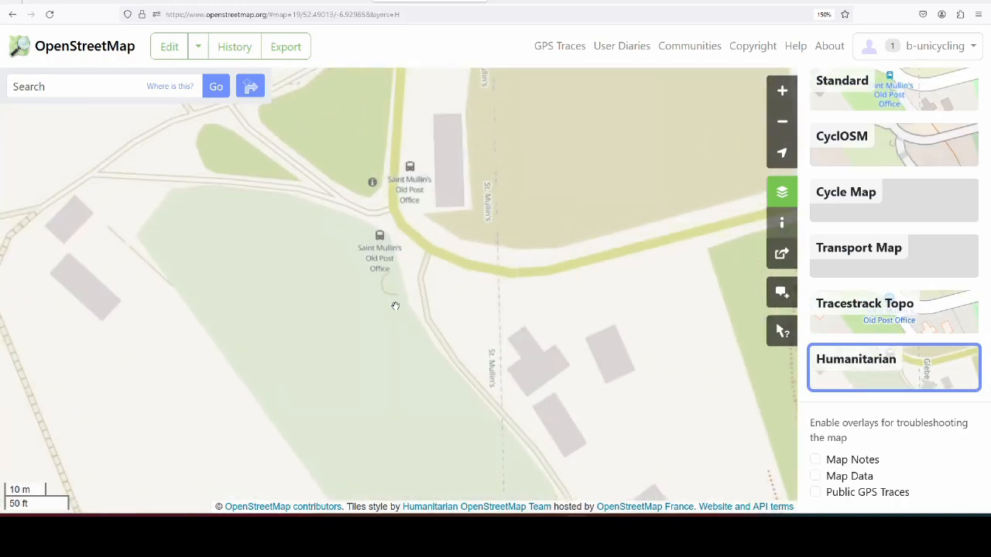
scroll(400, 300, up, 1)
key(F5)
click(975, 191)
scroll(928, 350, down, 1)
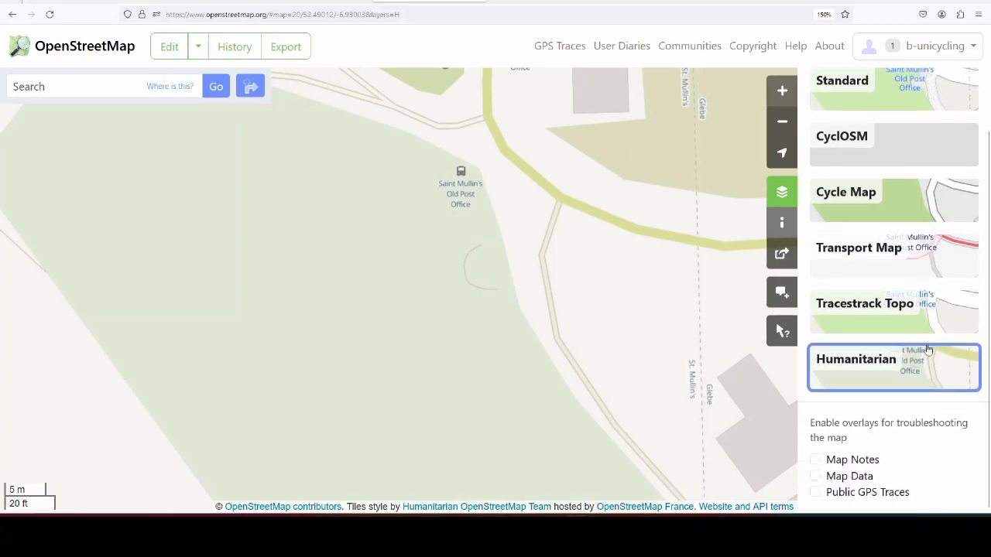
scroll(460, 314, down, 1)
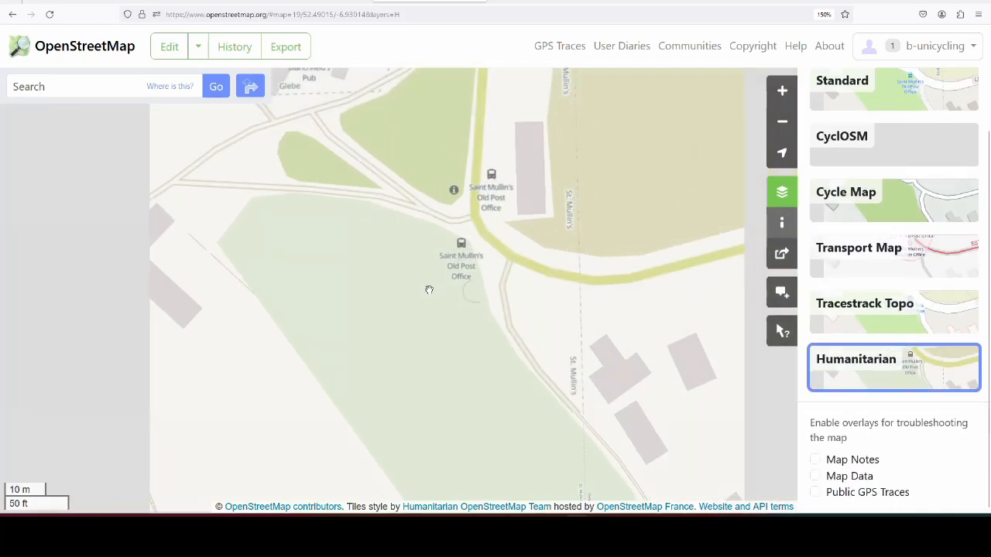
Examine how the pump's location by Saint Mullin's Old Post Office is drawn on the Humanitarian layer at wider map scales.
scroll(439, 302, down, 1)
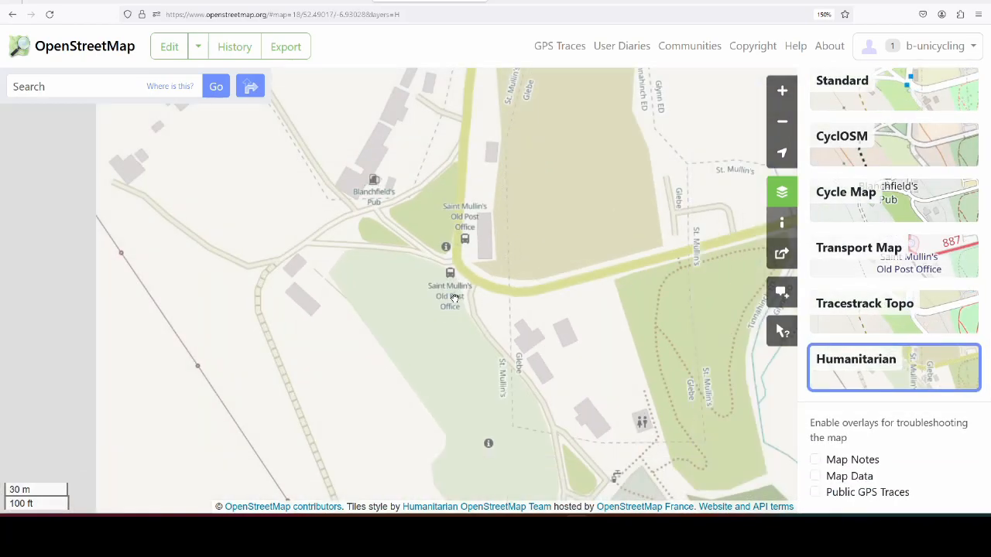
click(893, 87)
click(907, 149)
scroll(466, 303, up, 2)
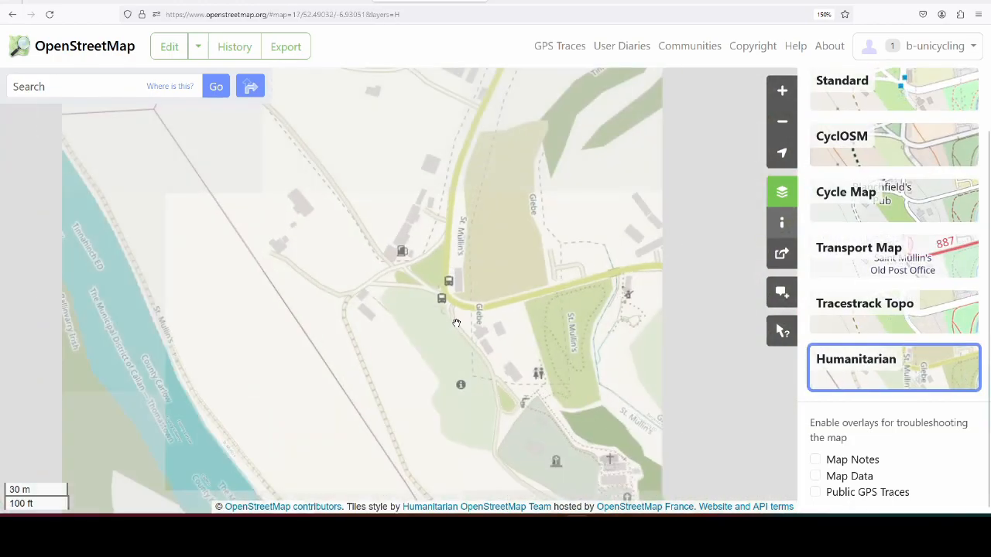
scroll(457, 323, down, 1)
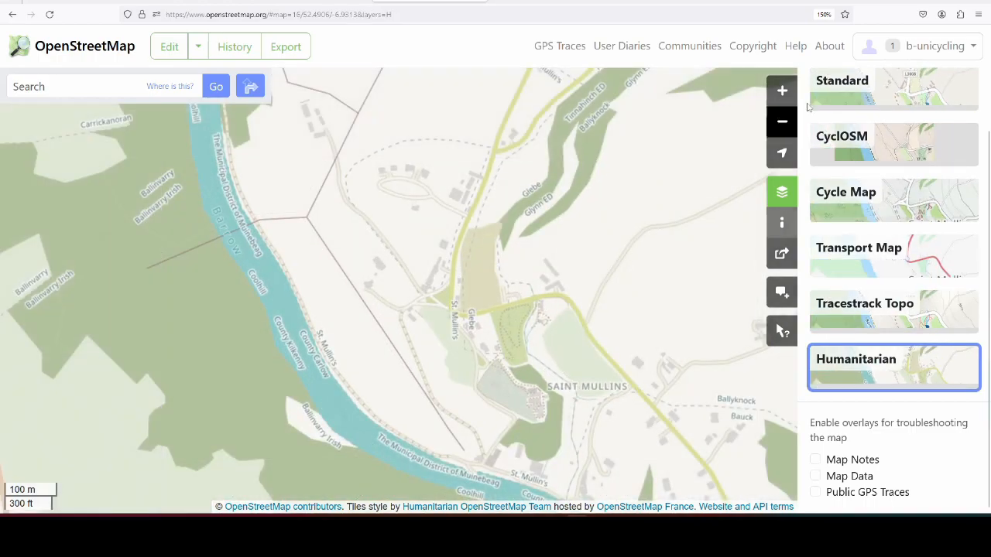
Switch to the Standard layer, compare the pump's rendering near Saint Mullin's Old Post Office at several map scales, and close the layer list.
click(893, 87)
scroll(456, 319, up, 2)
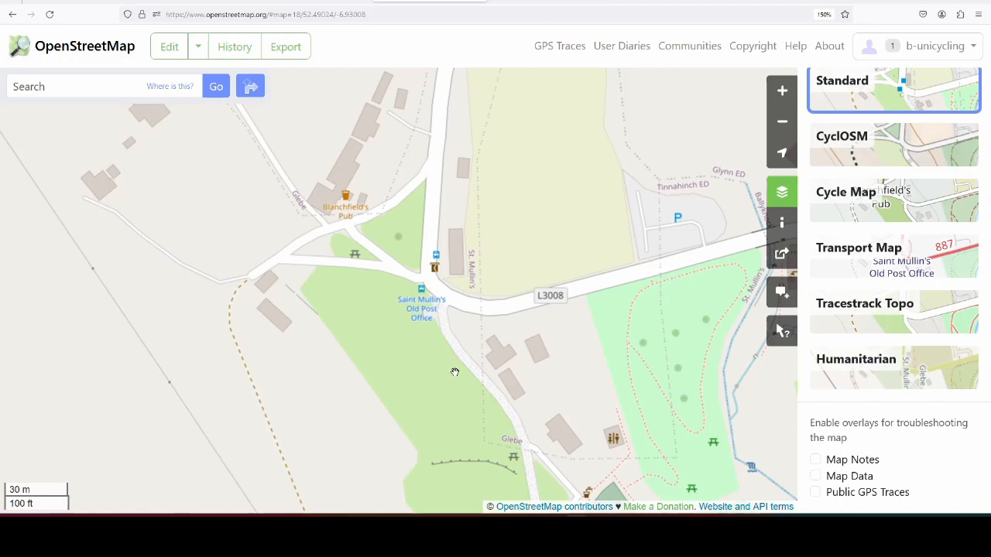
scroll(459, 339, up, 1)
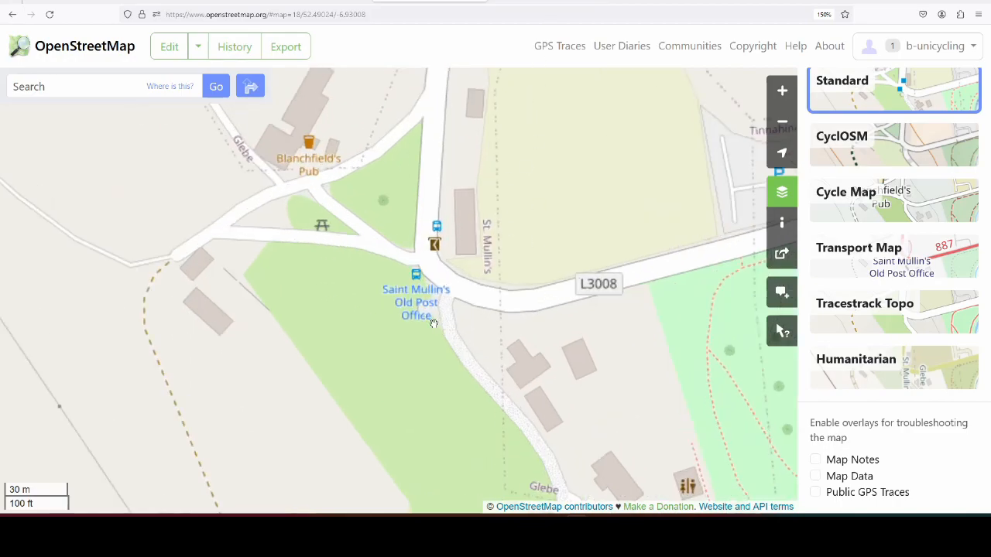
scroll(484, 382, down, 1)
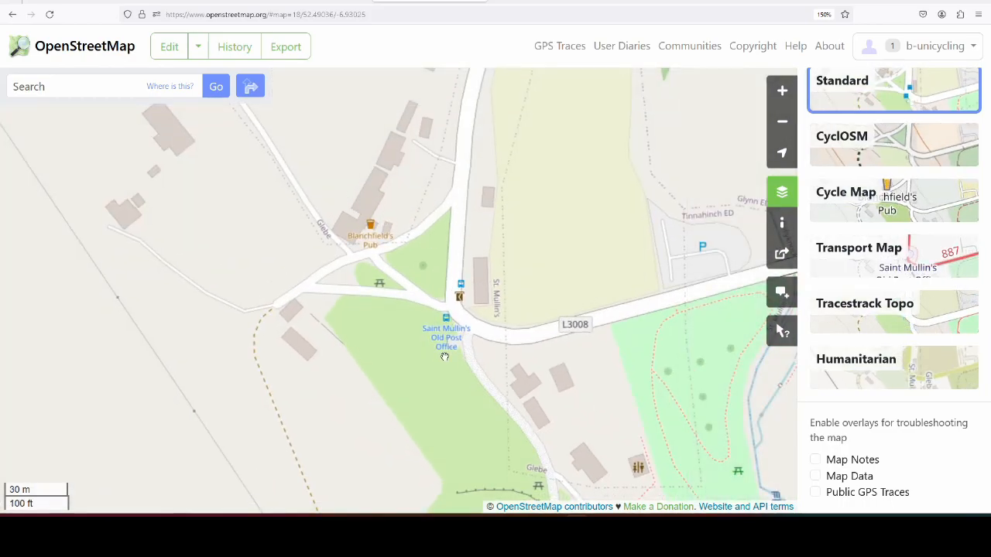
scroll(445, 357, up, 1)
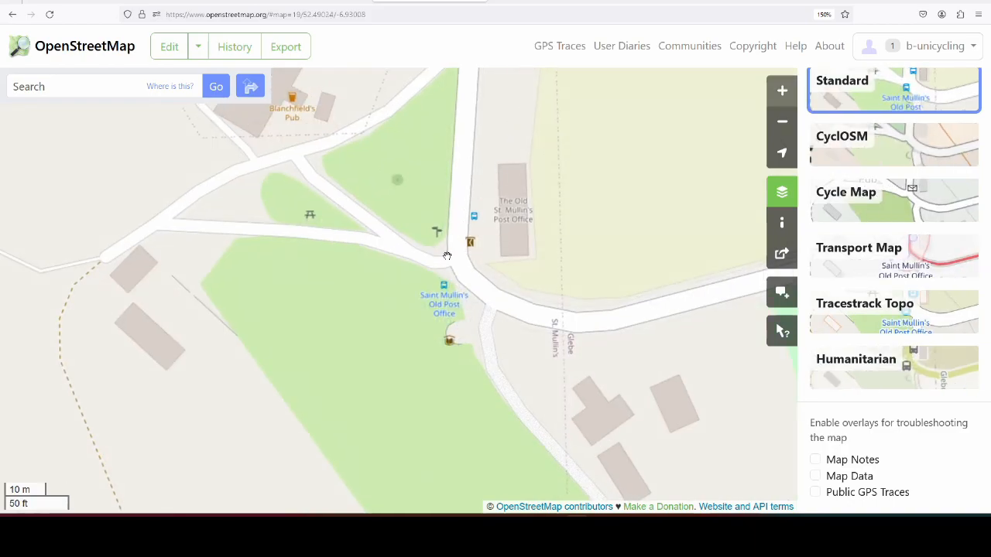
scroll(447, 256, down, 1)
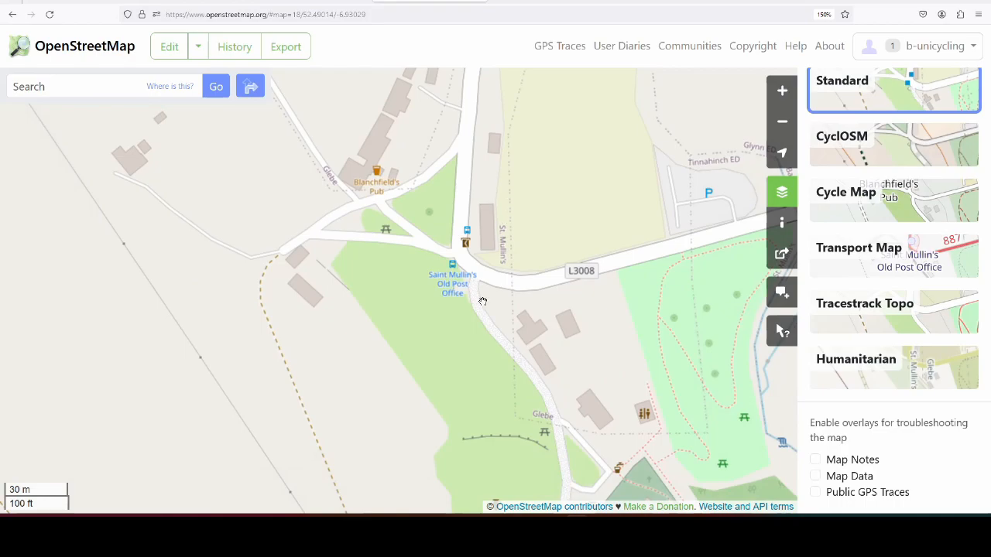
scroll(444, 225, down, 1)
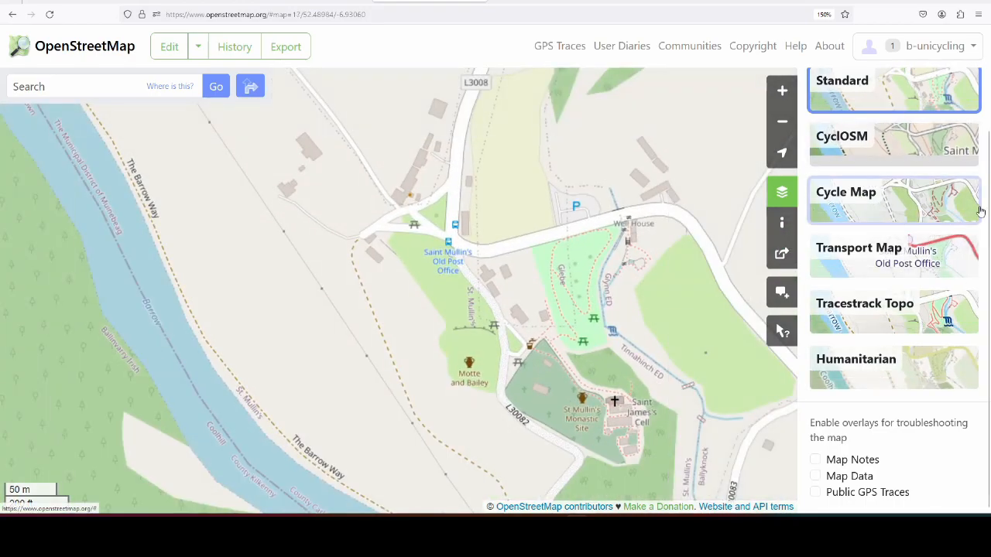
scroll(979, 210, up, 1)
click(968, 95)
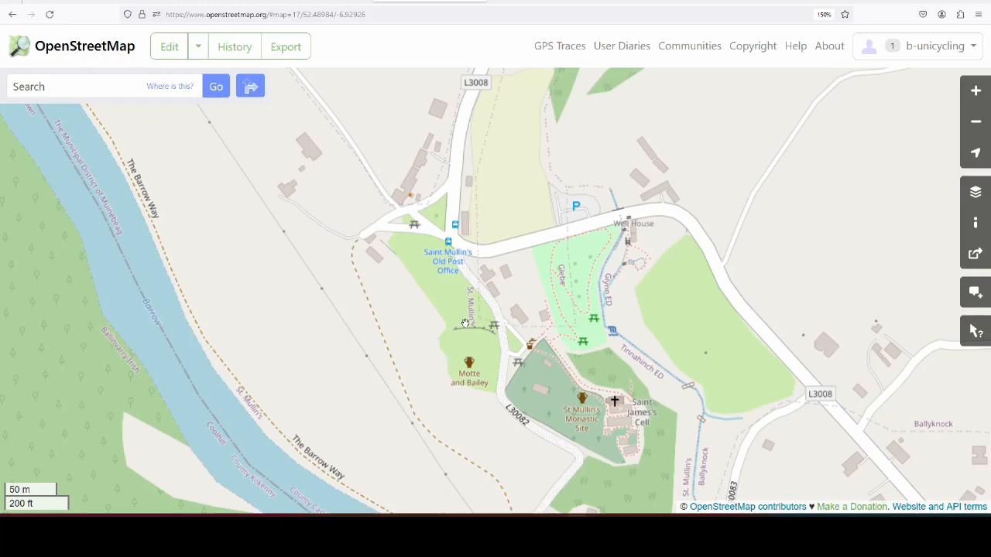
scroll(465, 323, down, 1)
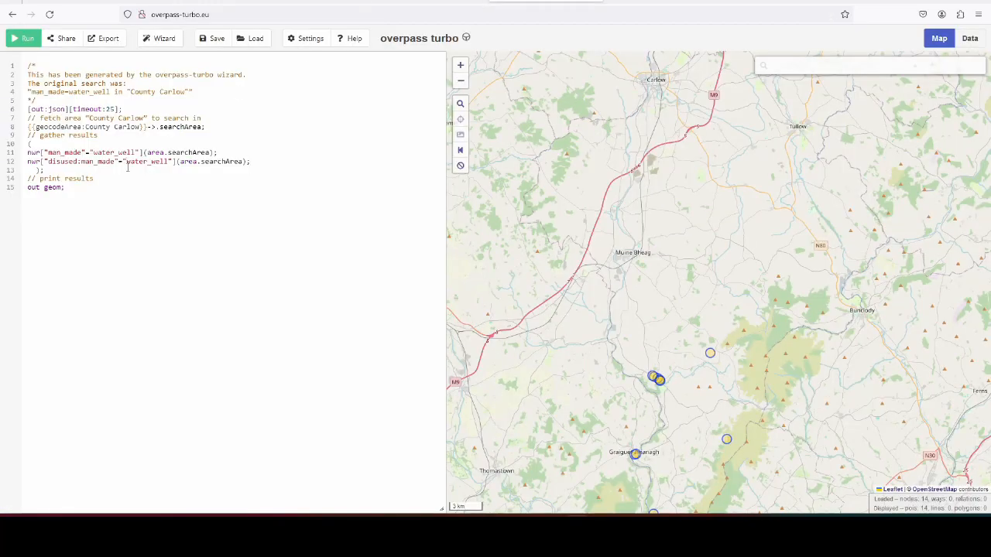
In overpass turbo, change the query's geocodeArea to Ireland and run the water well query.
drag(87, 126, 140, 124)
text(Ireland)
scroll(659, 260, down, 4)
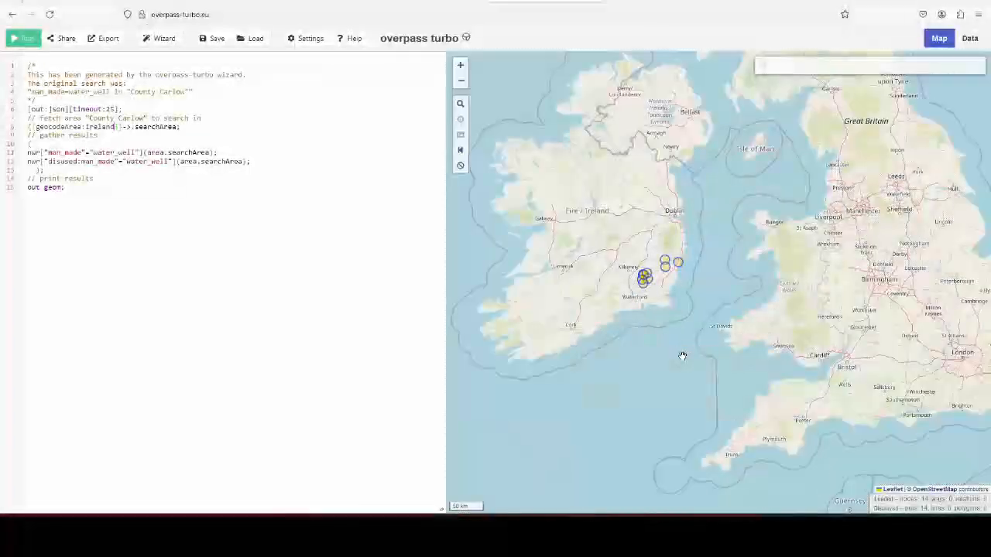
click(28, 41)
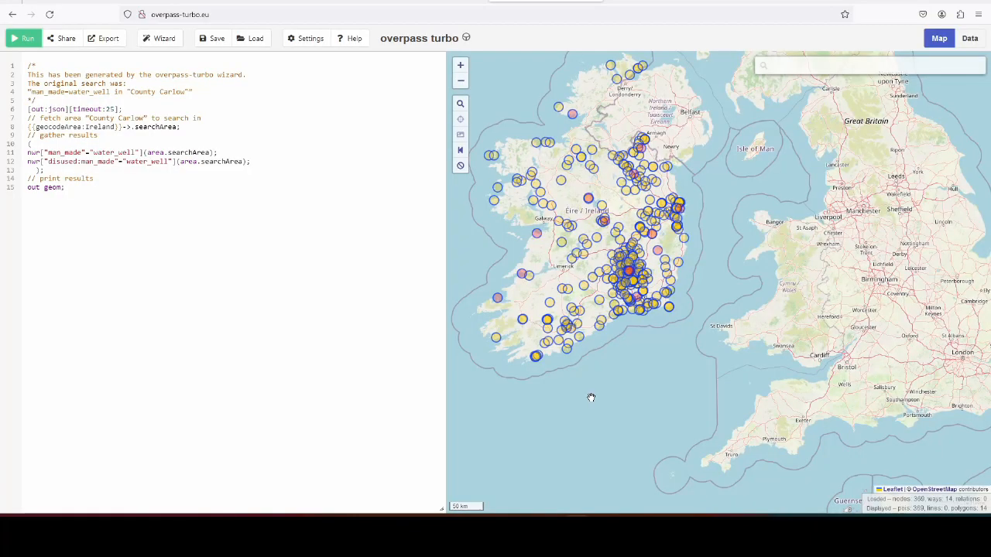
Look over the distribution of wells across Ireland and inspect the tags of three wells south and southeast of Limerick.
drag(627, 356, 672, 385)
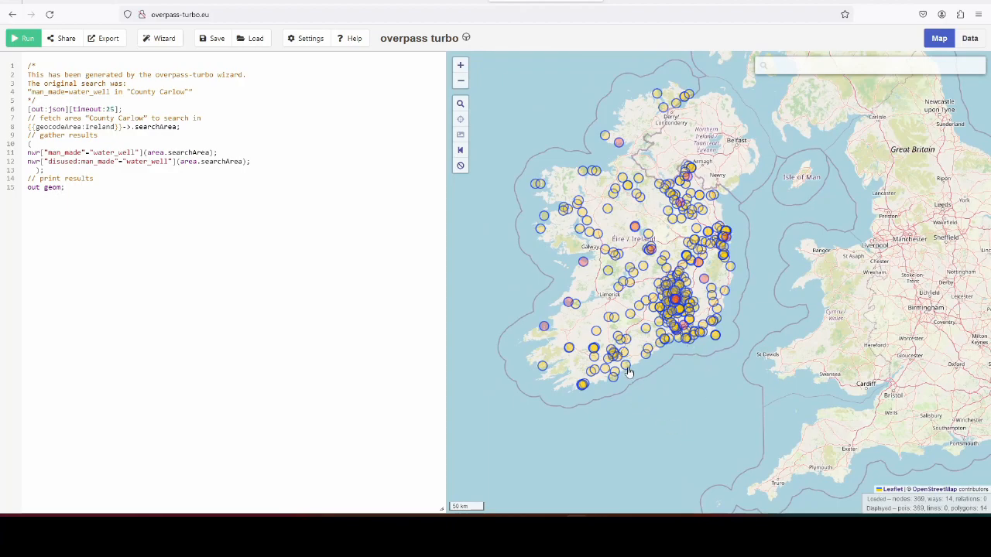
scroll(628, 371, down, 1)
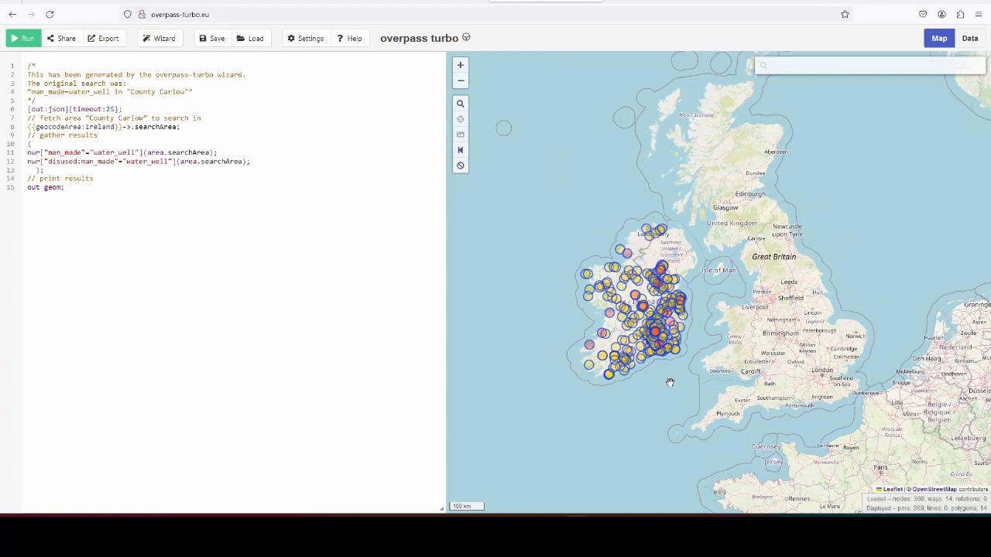
scroll(664, 356, up, 1)
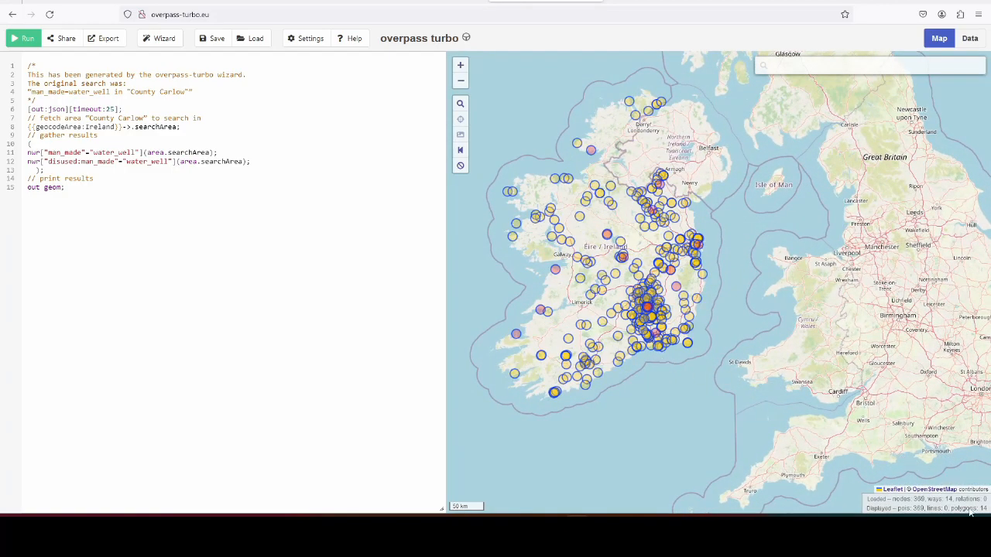
click(617, 338)
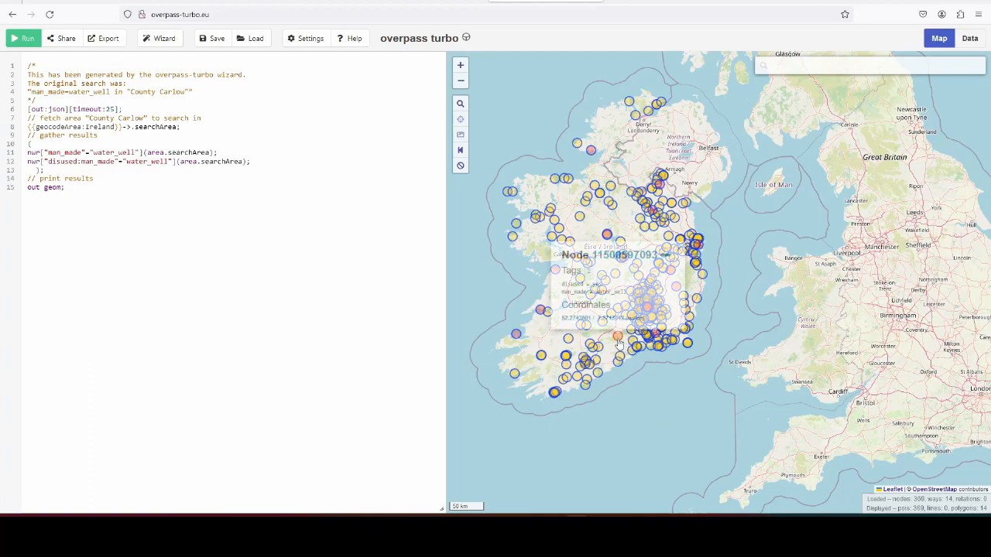
click(635, 408)
click(601, 322)
click(568, 339)
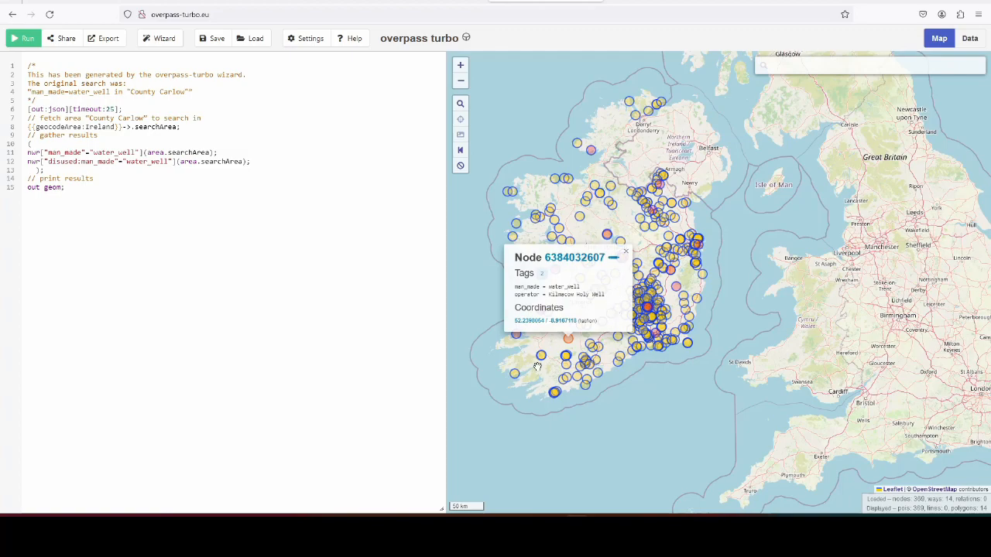
Inspect the tags of three wells in the far southwest of Ireland, ending with the southernmost one, and close the details.
click(514, 374)
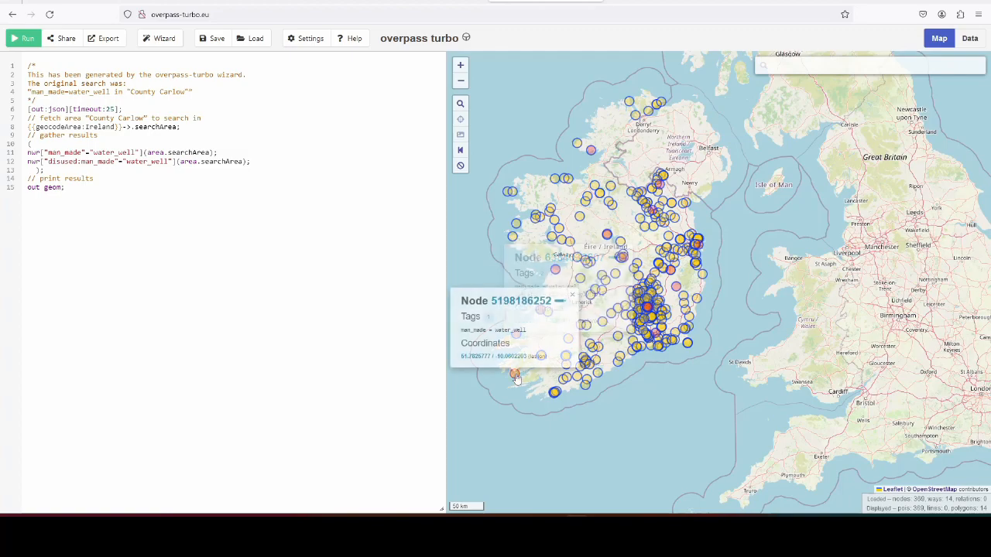
click(523, 421)
click(541, 356)
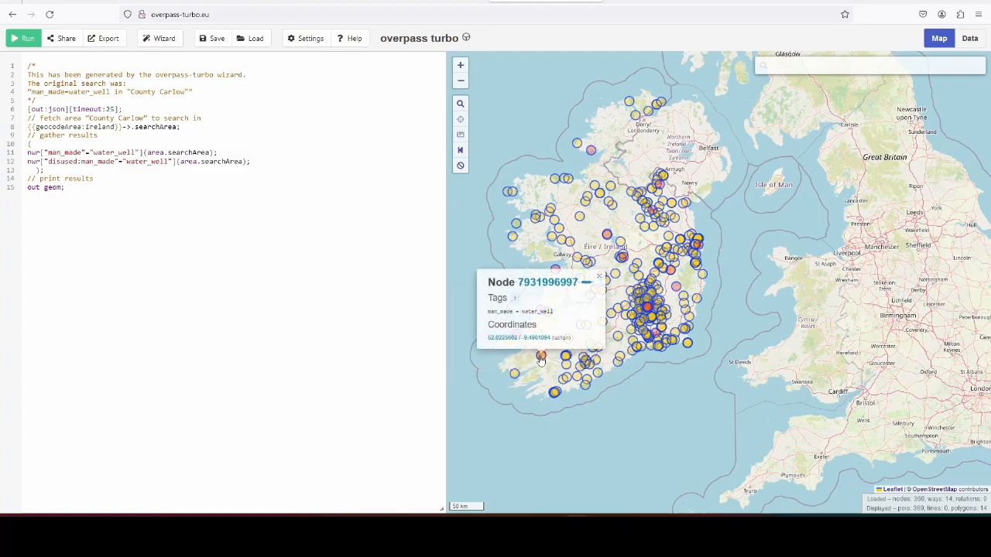
click(555, 393)
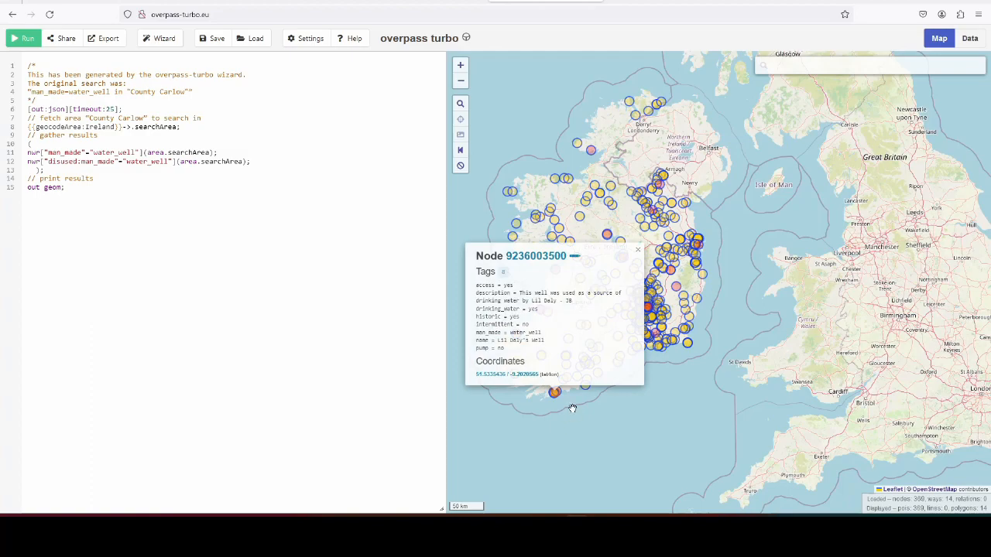
click(572, 408)
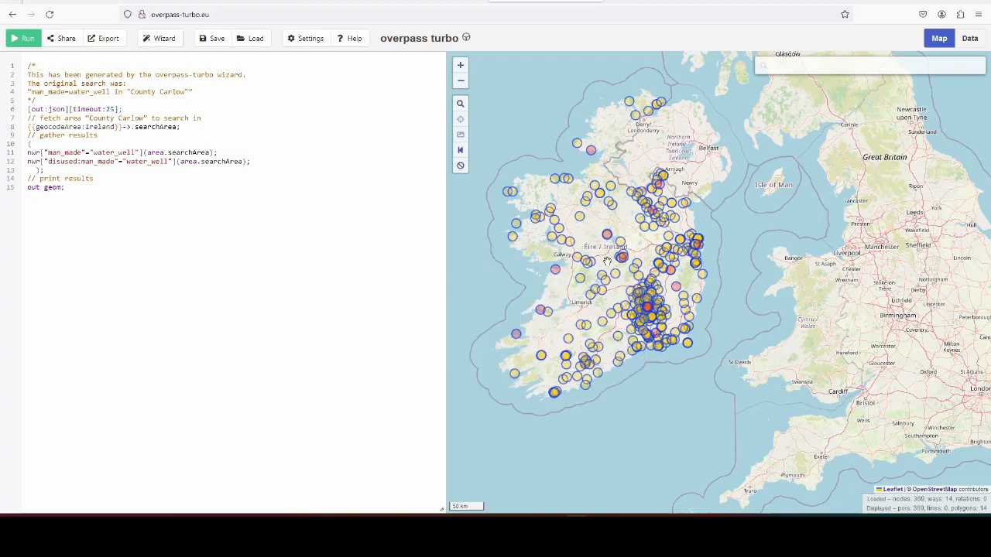
Inspect the tags of wells on the east coast south of Dublin, north of Limerick, north of Dublin and in the midlands.
click(703, 274)
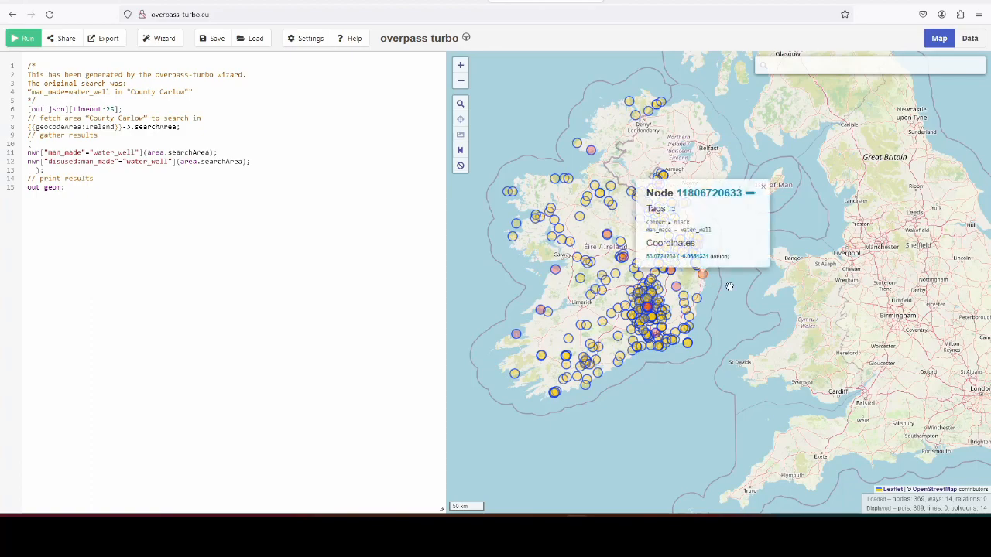
click(726, 288)
click(581, 279)
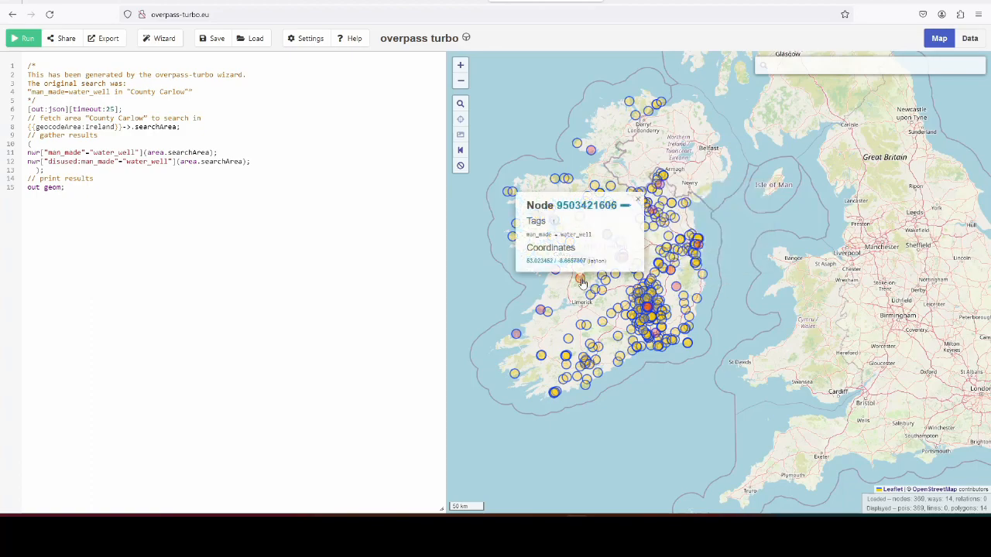
click(676, 218)
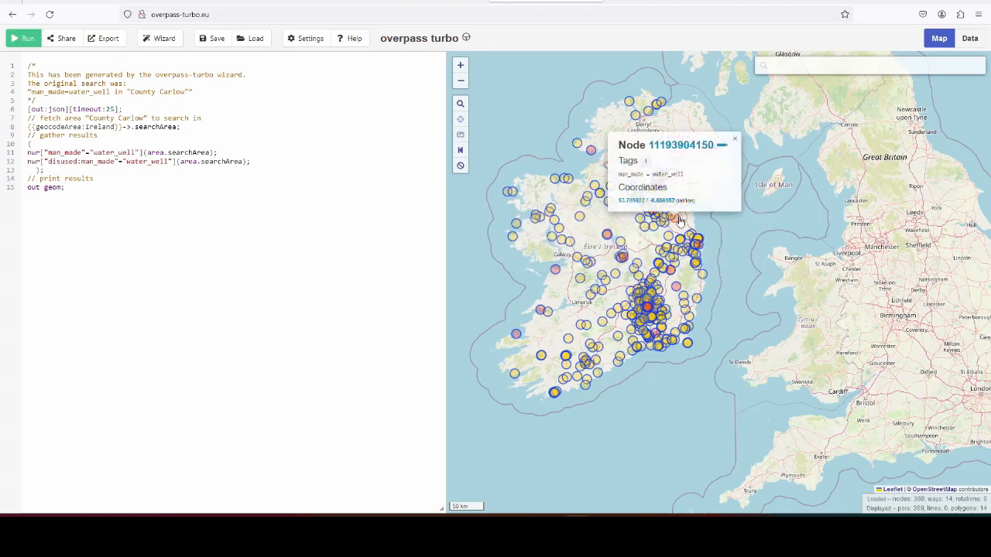
click(621, 242)
click(663, 389)
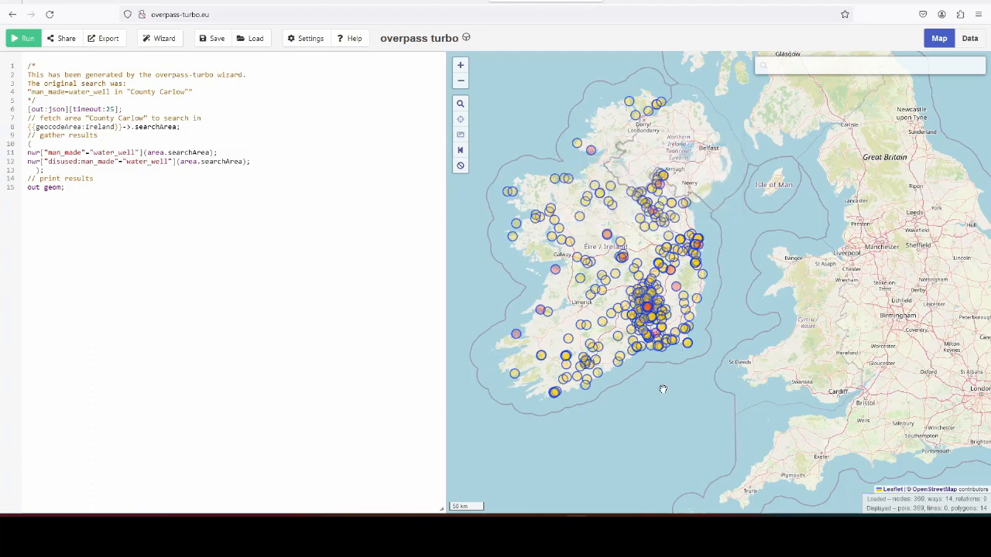